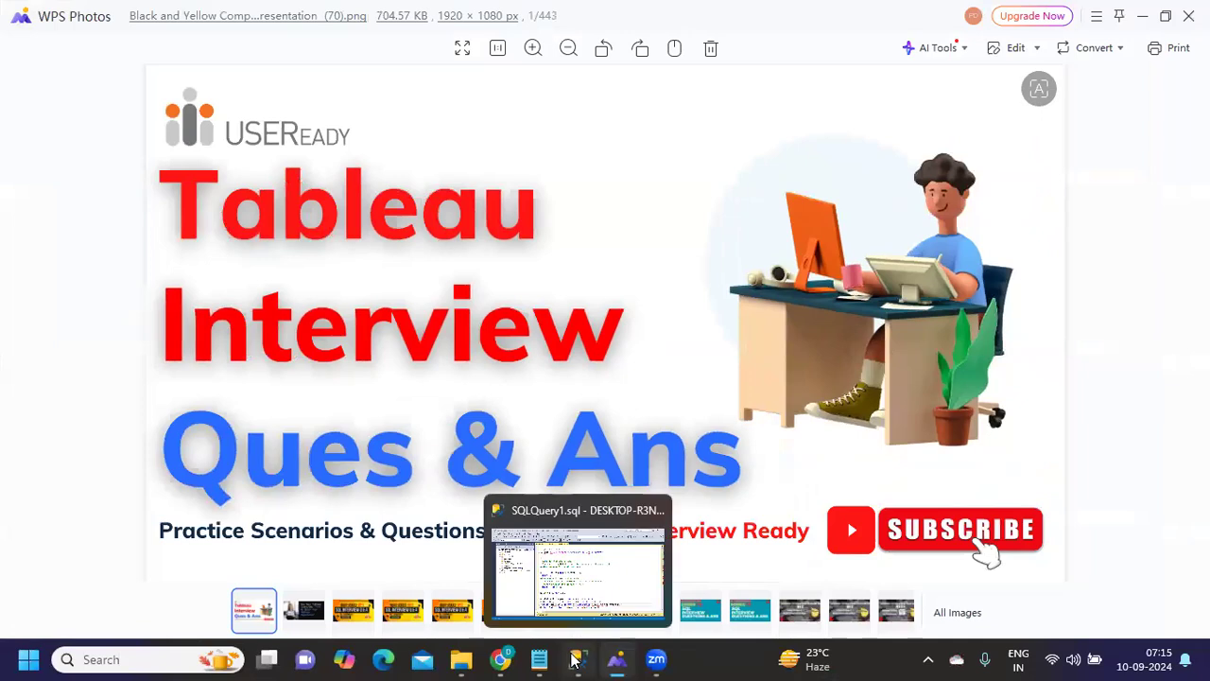
- Bring the 'Company Useready - Notepad' interview notes window to the front
mouse_move(538, 659)
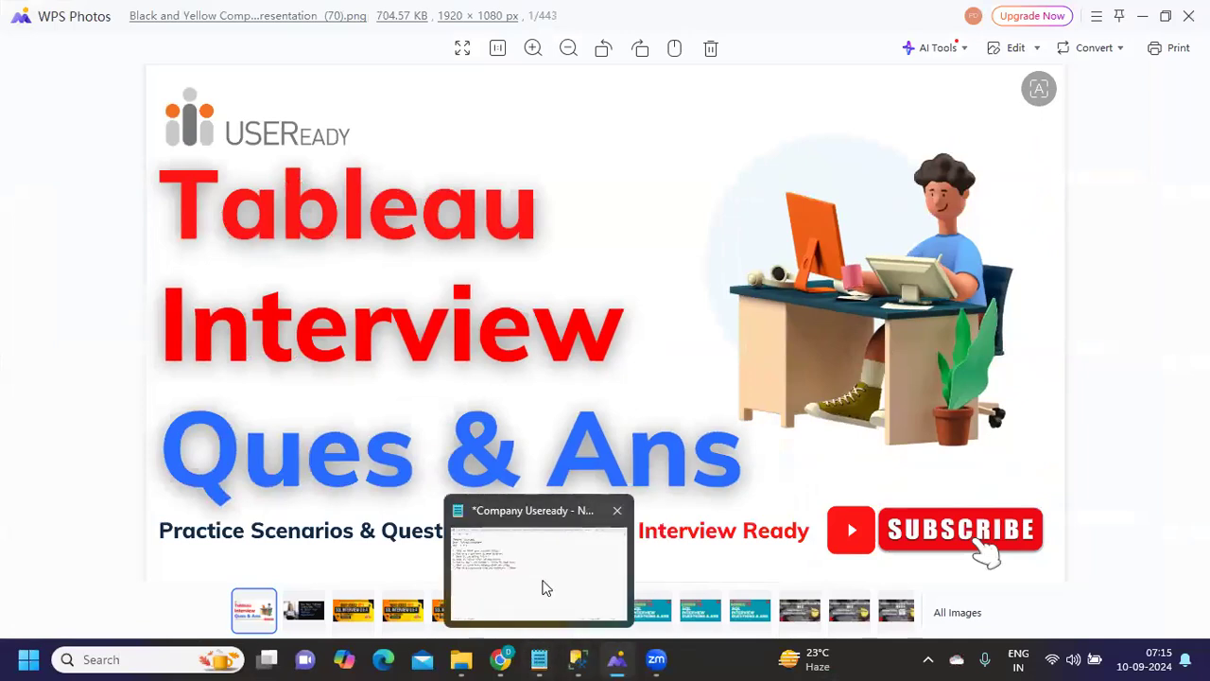
click(543, 583)
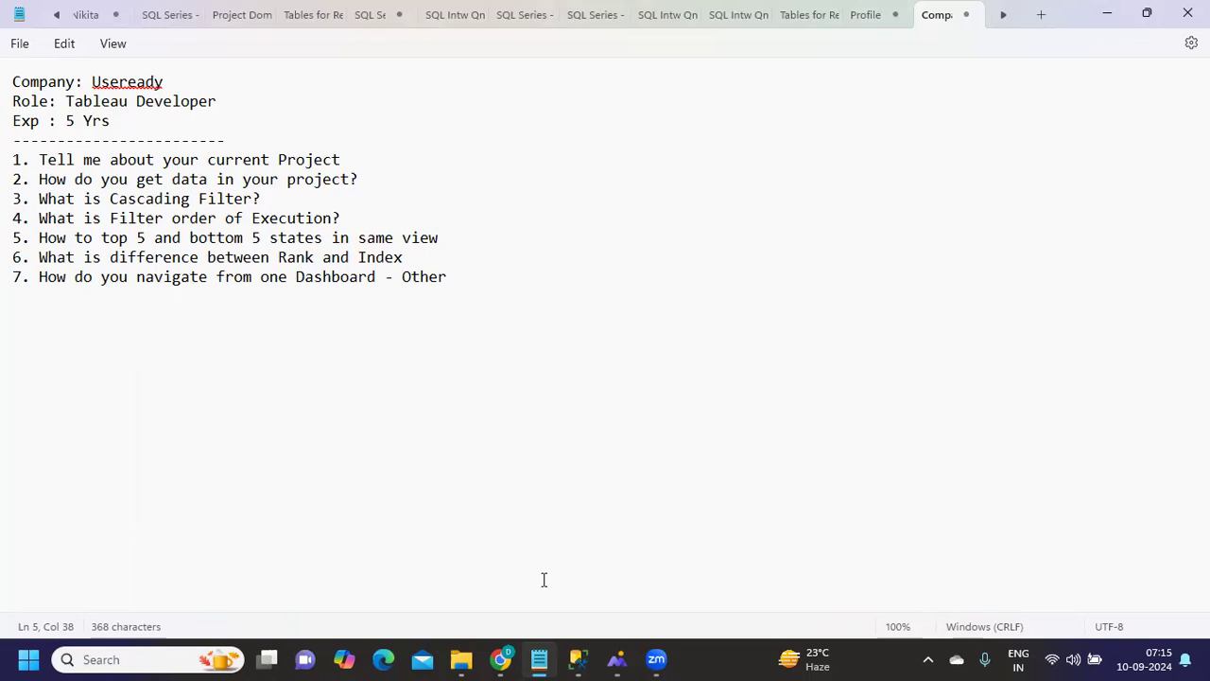
click(470, 418)
drag(472, 276, 5, 162)
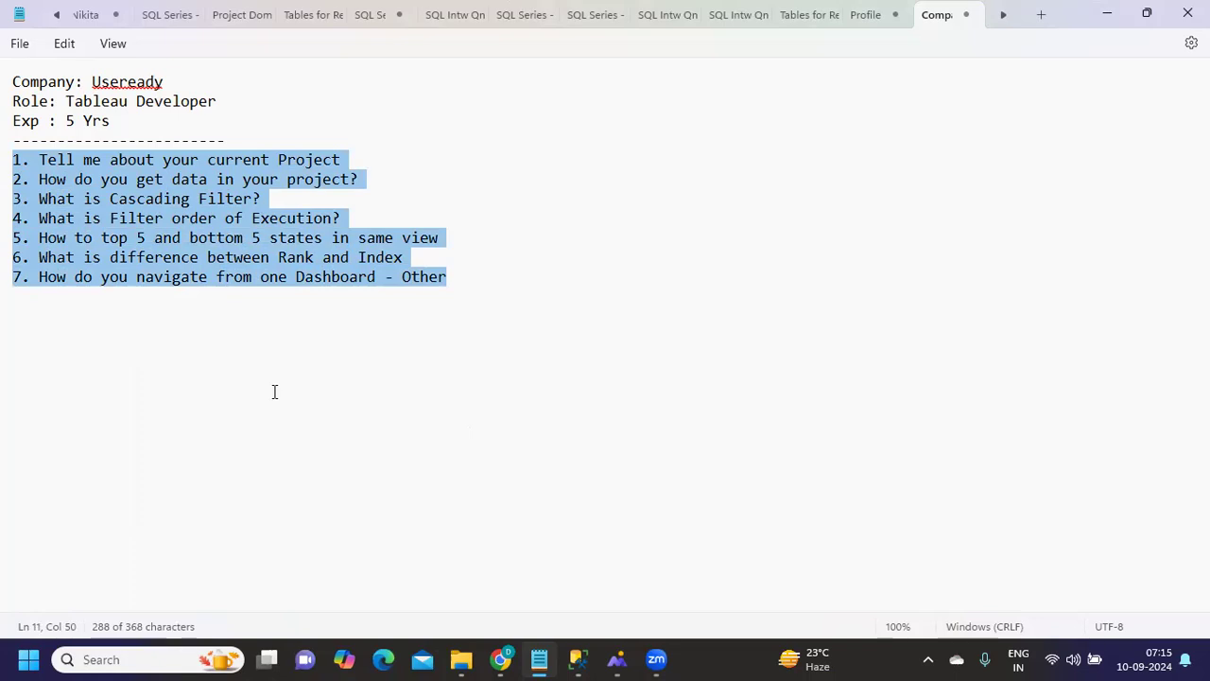
click(356, 341)
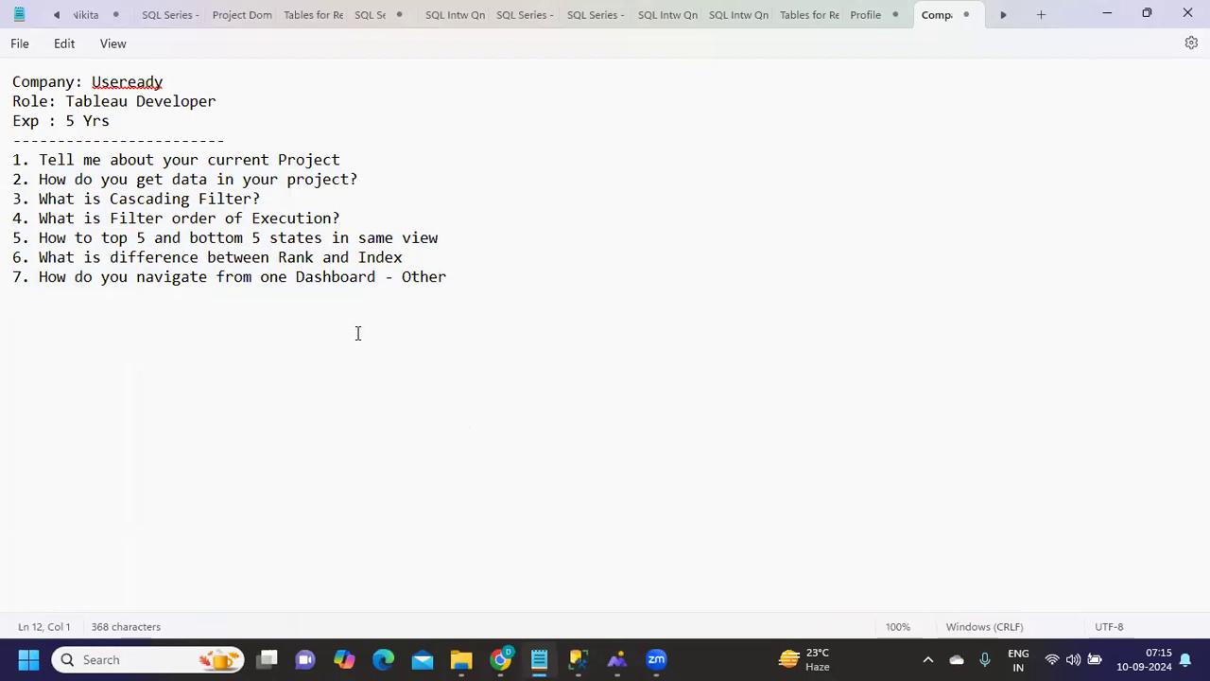
click(486, 276)
drag(478, 285, 39, 239)
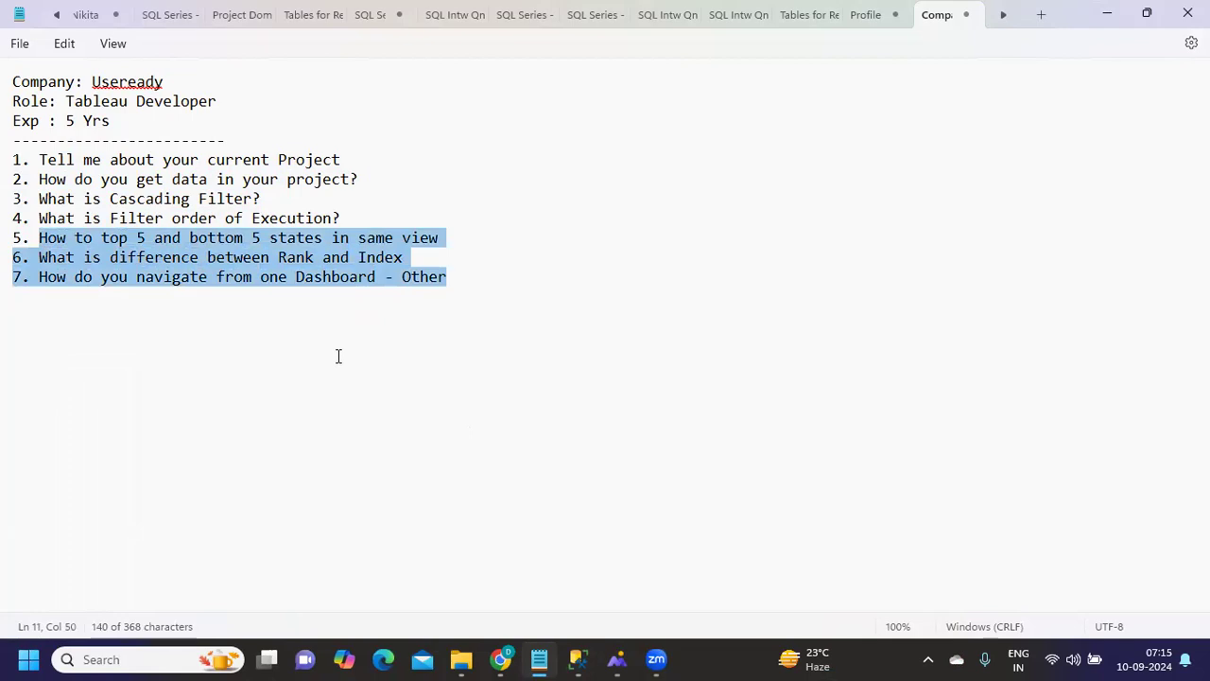
click(408, 353)
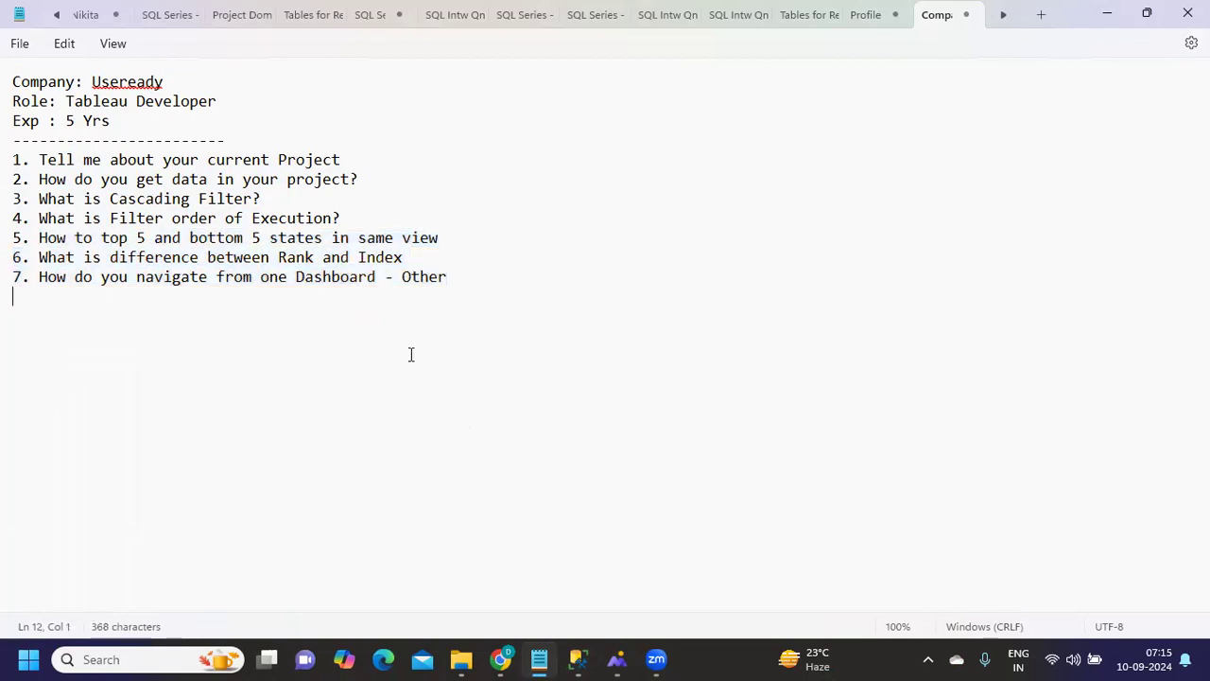
drag(57, 160, 353, 160)
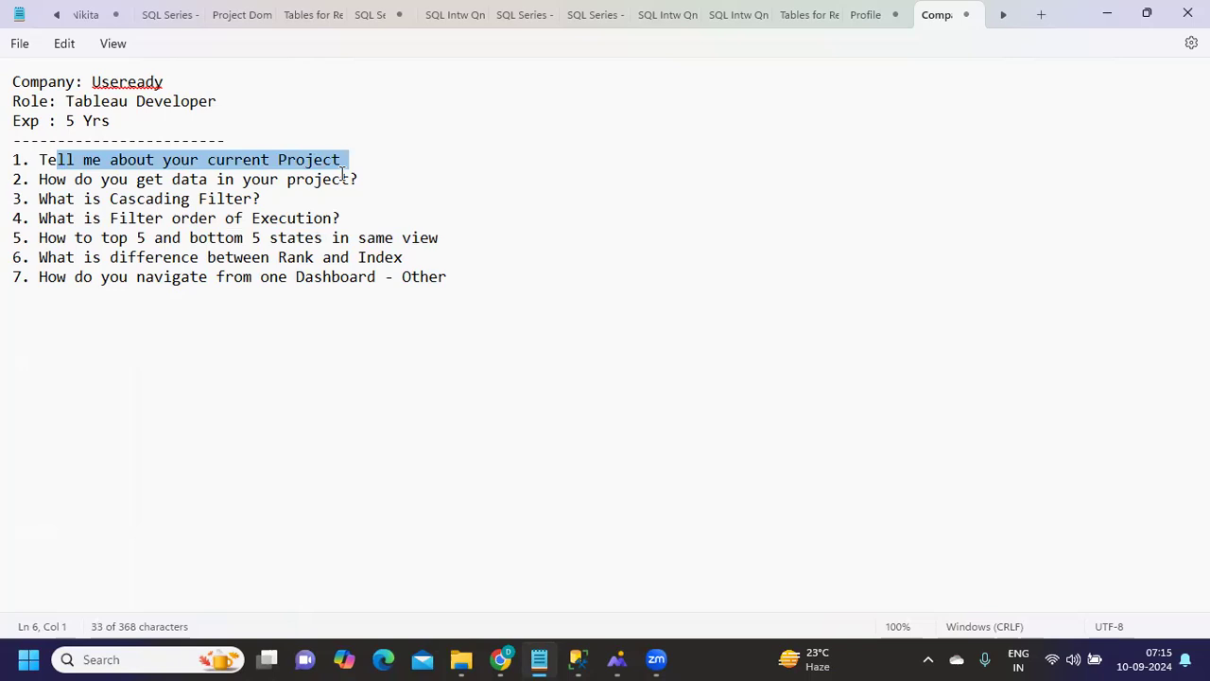
- Tag question 1 about the current project with '-> STAR Method' as the answering approach
click(344, 167)
double_click(249, 158)
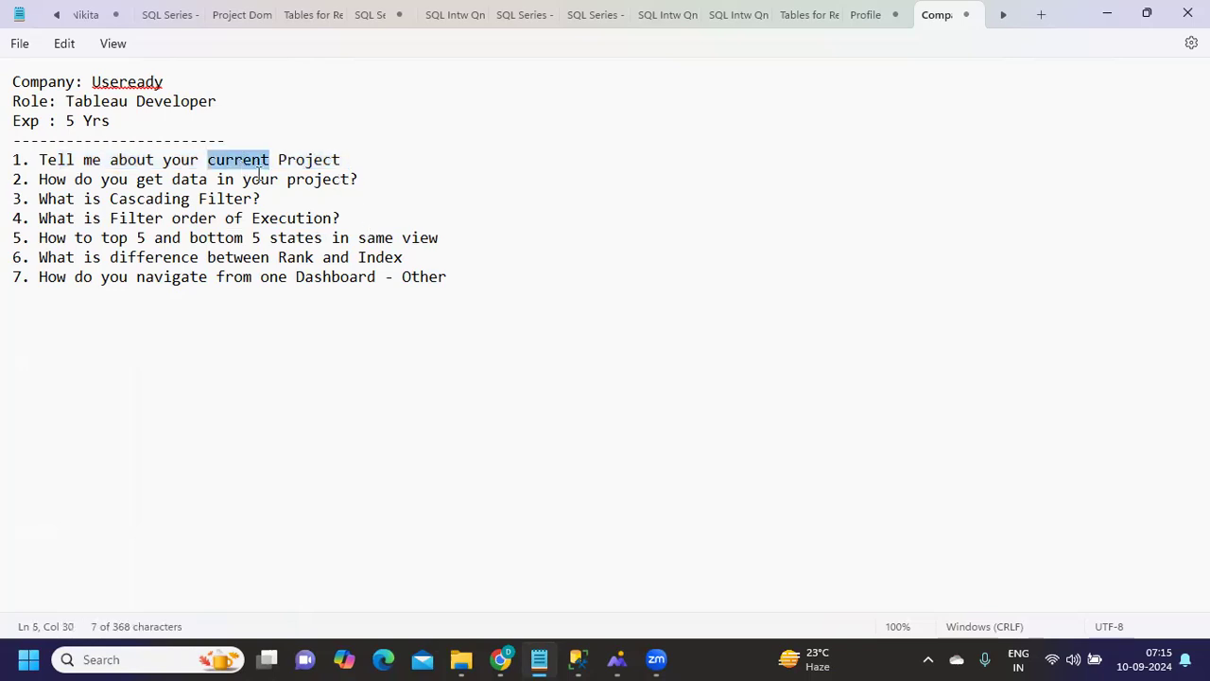
click(362, 158)
text(-)
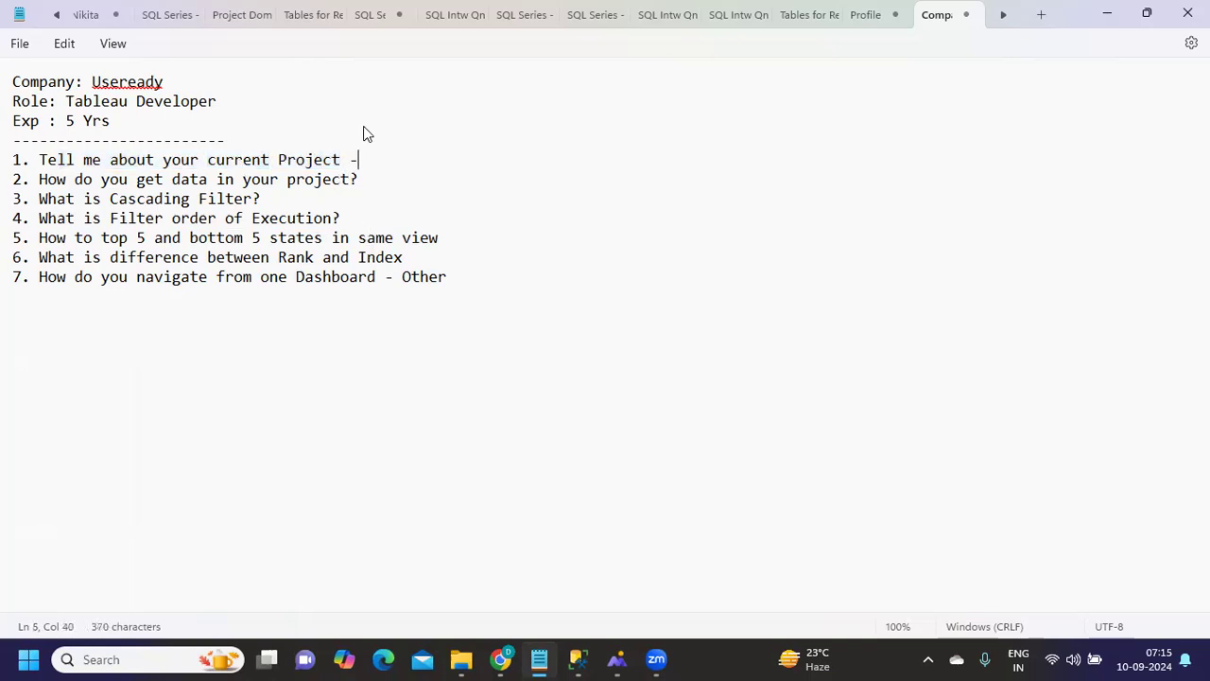
text(> STAR Method)
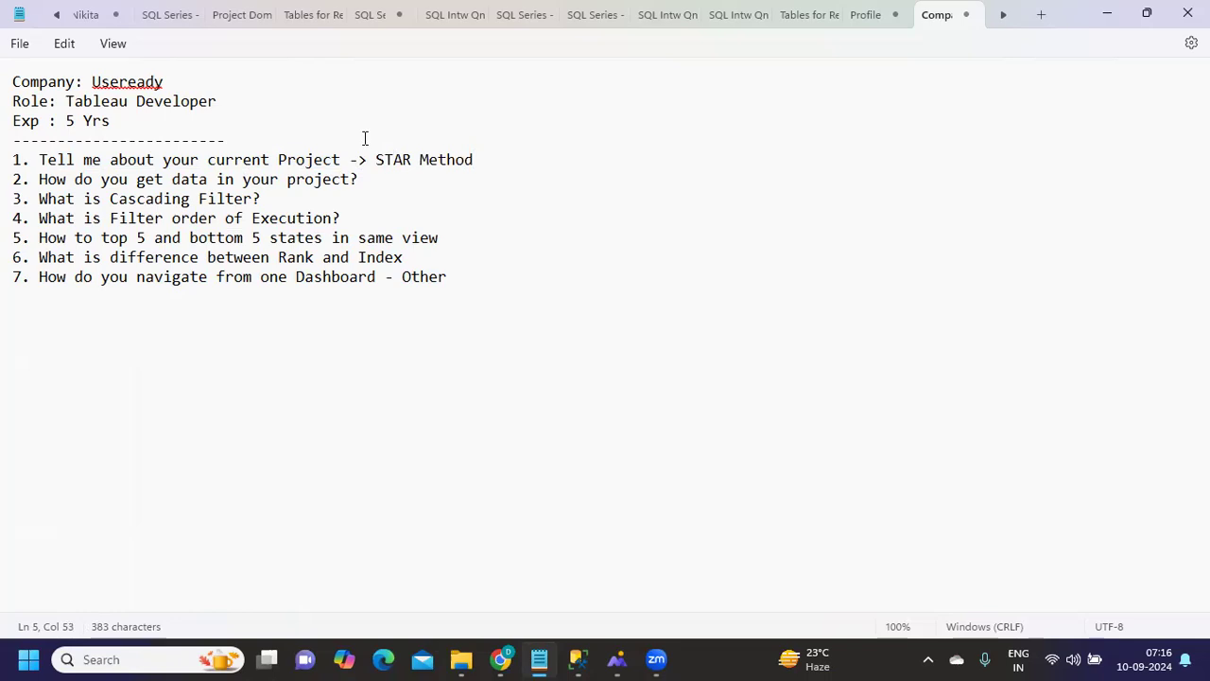
drag(378, 161, 518, 165)
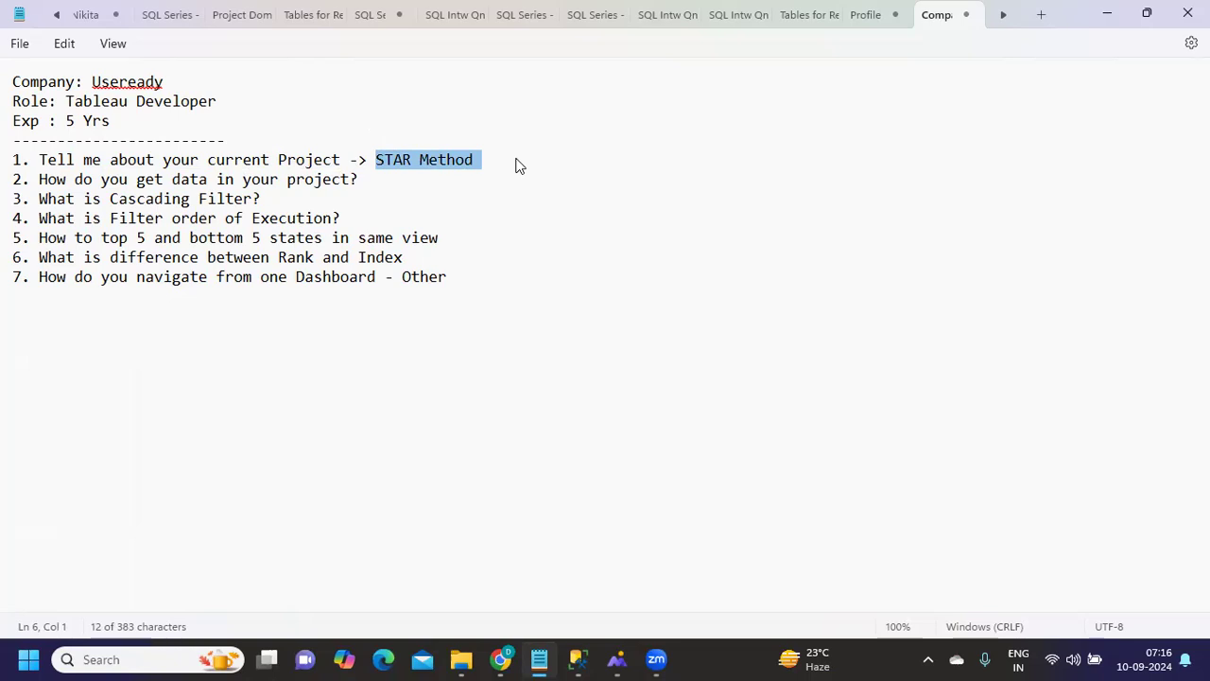
click(435, 166)
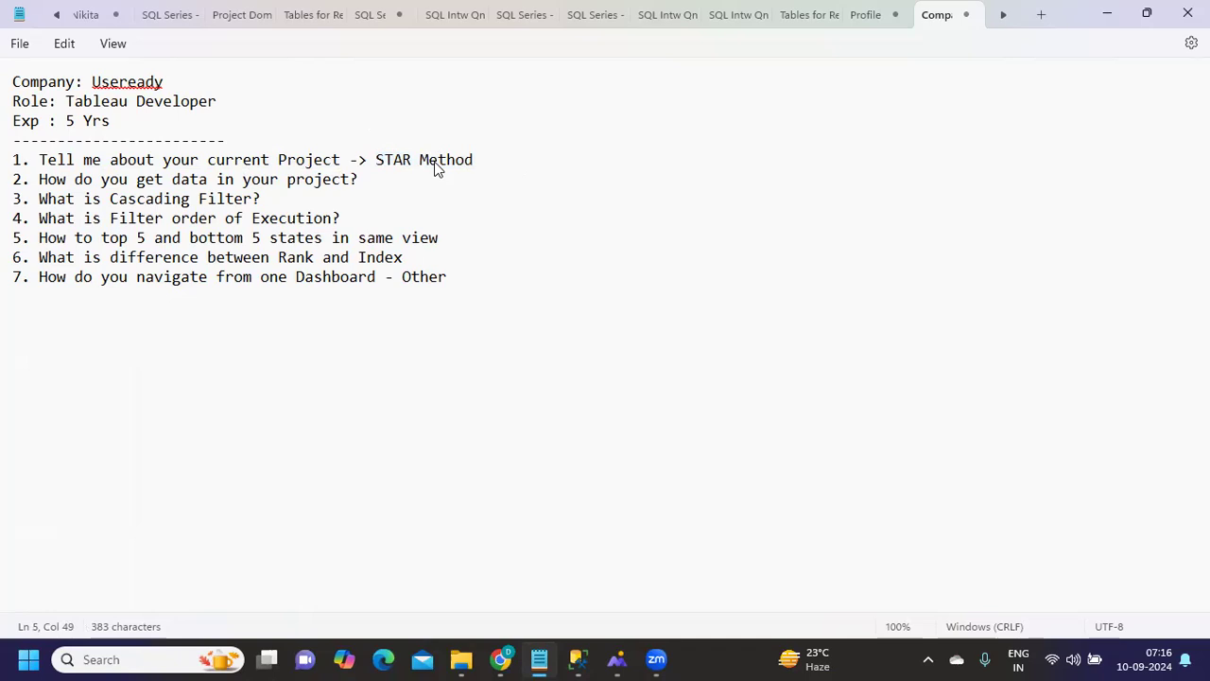
drag(139, 185, 369, 180)
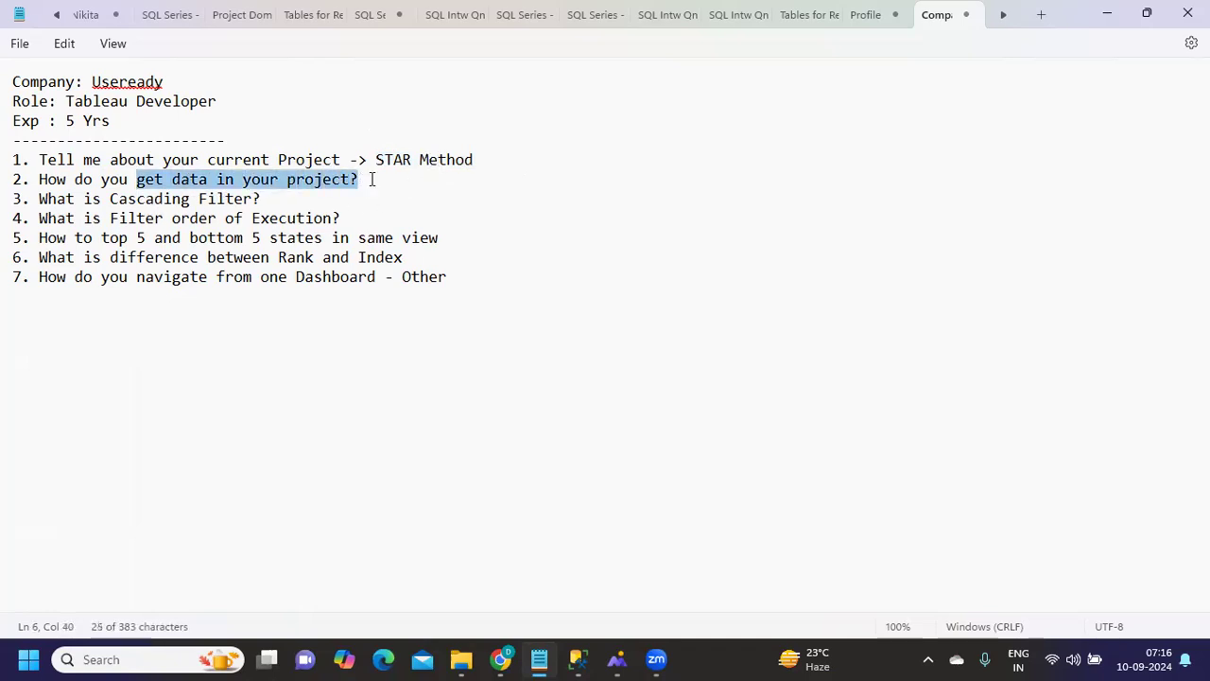
- Answer question 2 with '- ETL' and add a 'Base Tables - Final Tables.' line beneath it
click(377, 181)
text(- ETL)
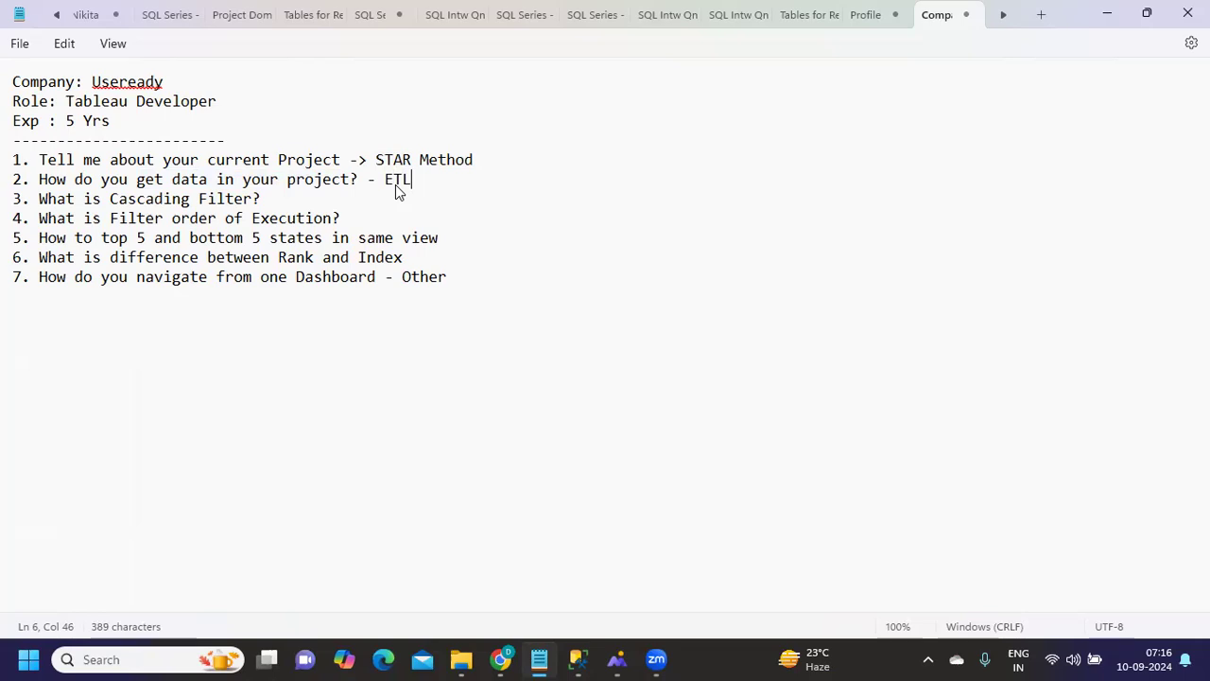
key(Return)
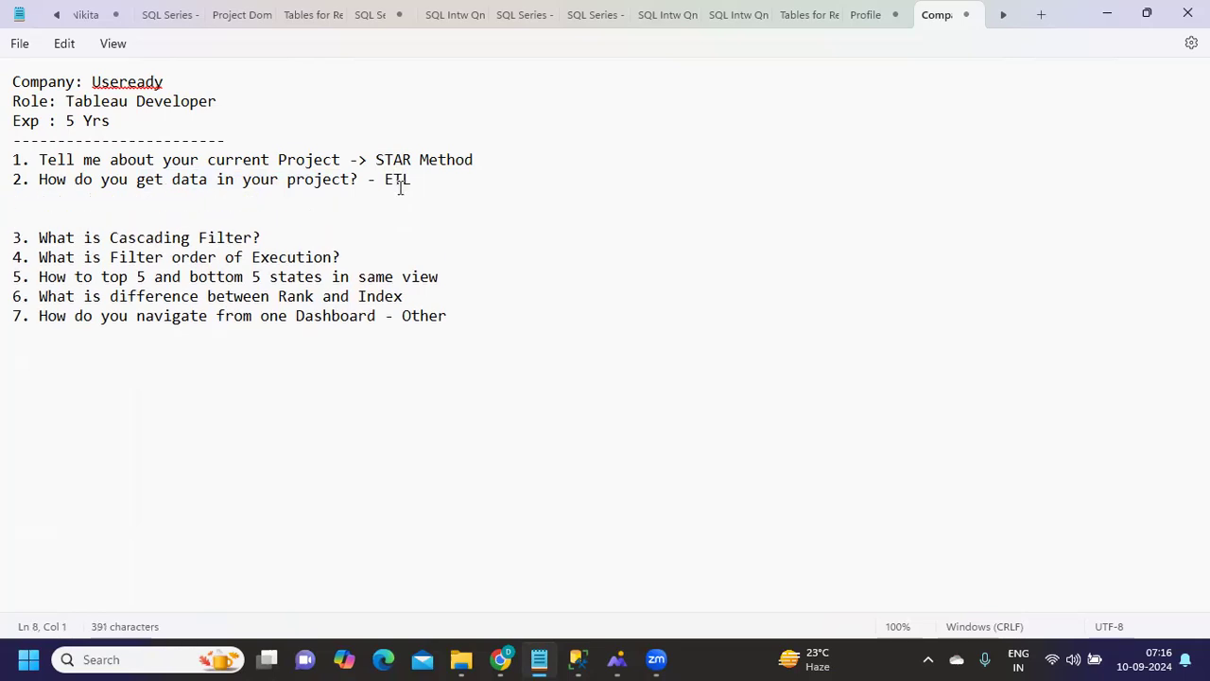
text(R)
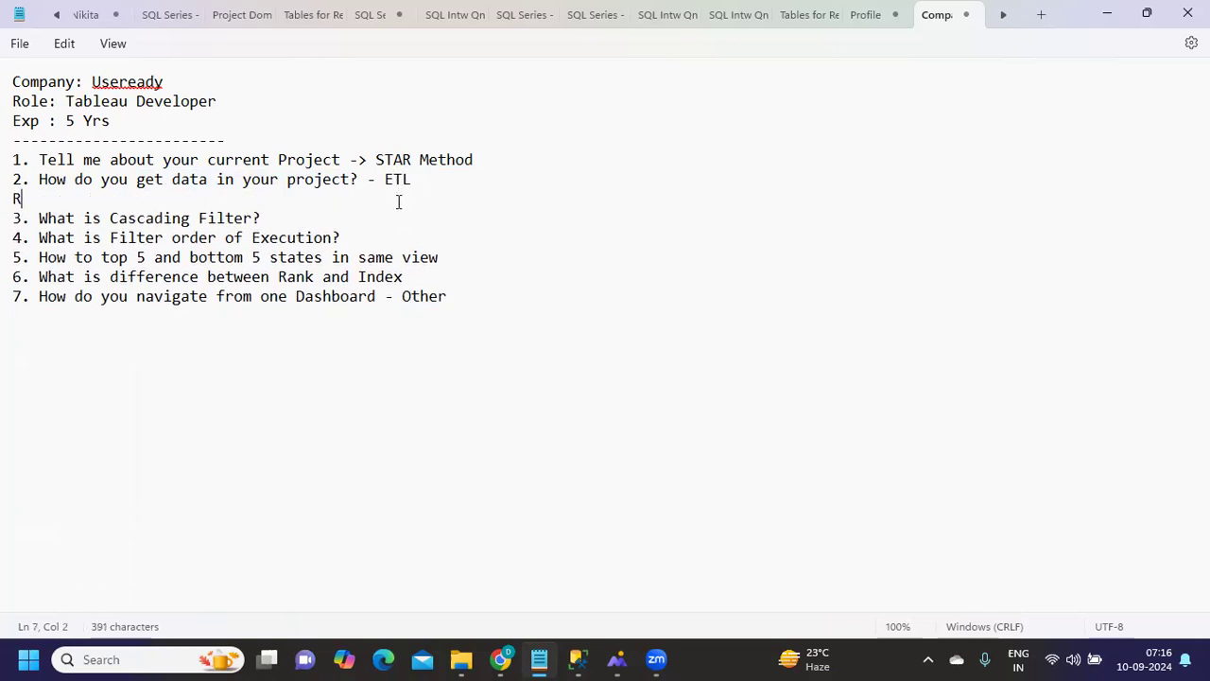
key(BackSpace)
text(Base Tab)
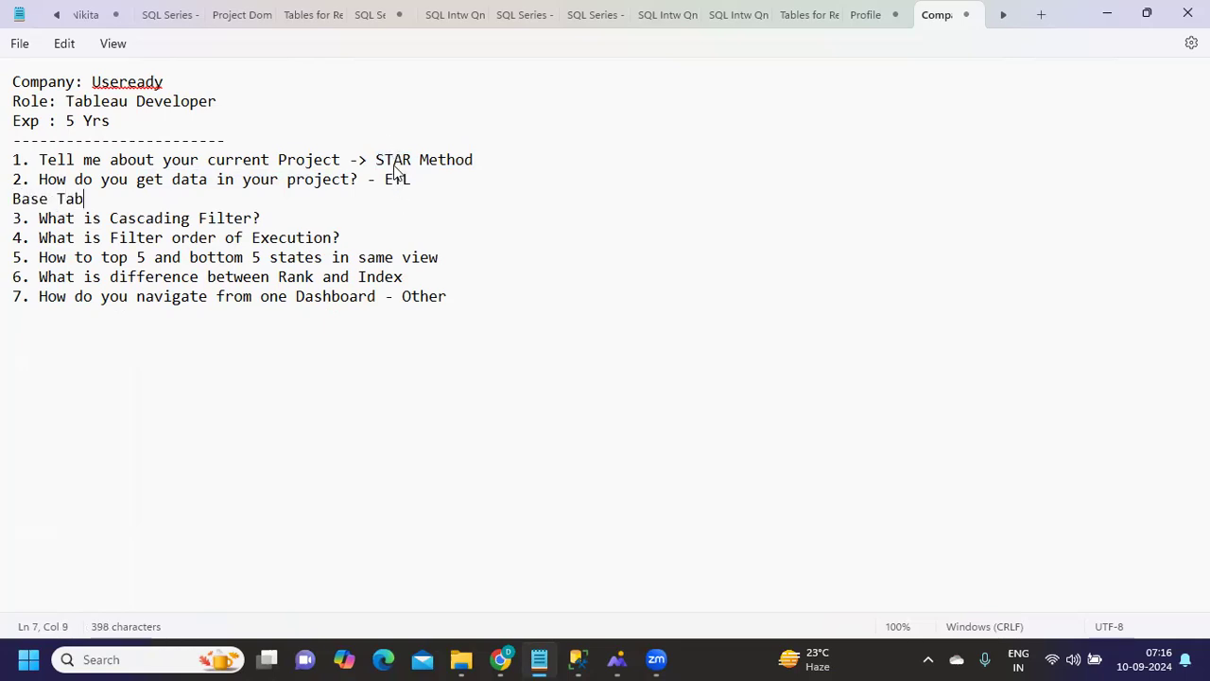
text(les - Final )
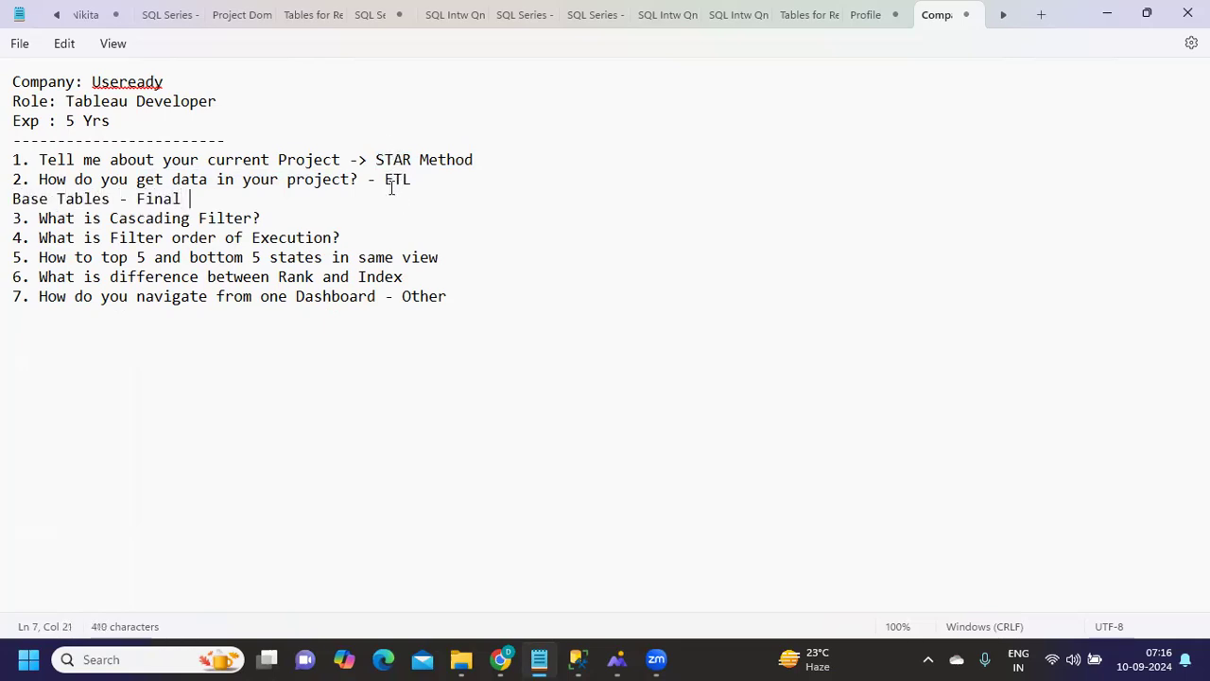
text(Tables.)
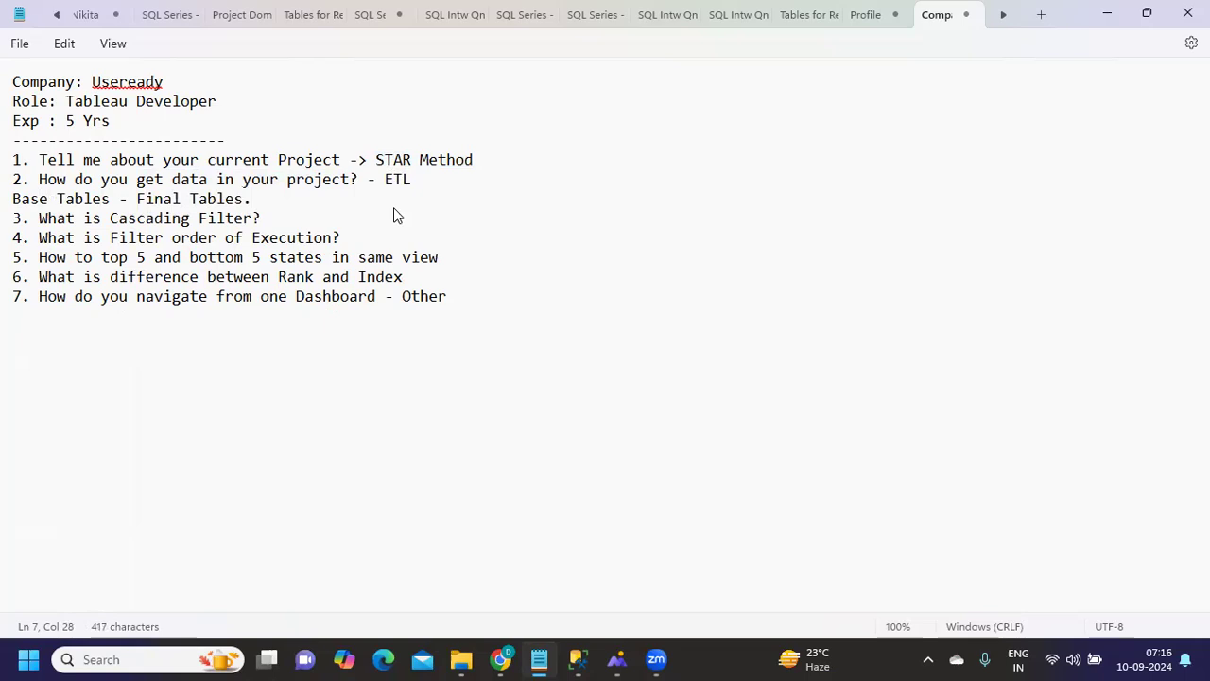
key(Return)
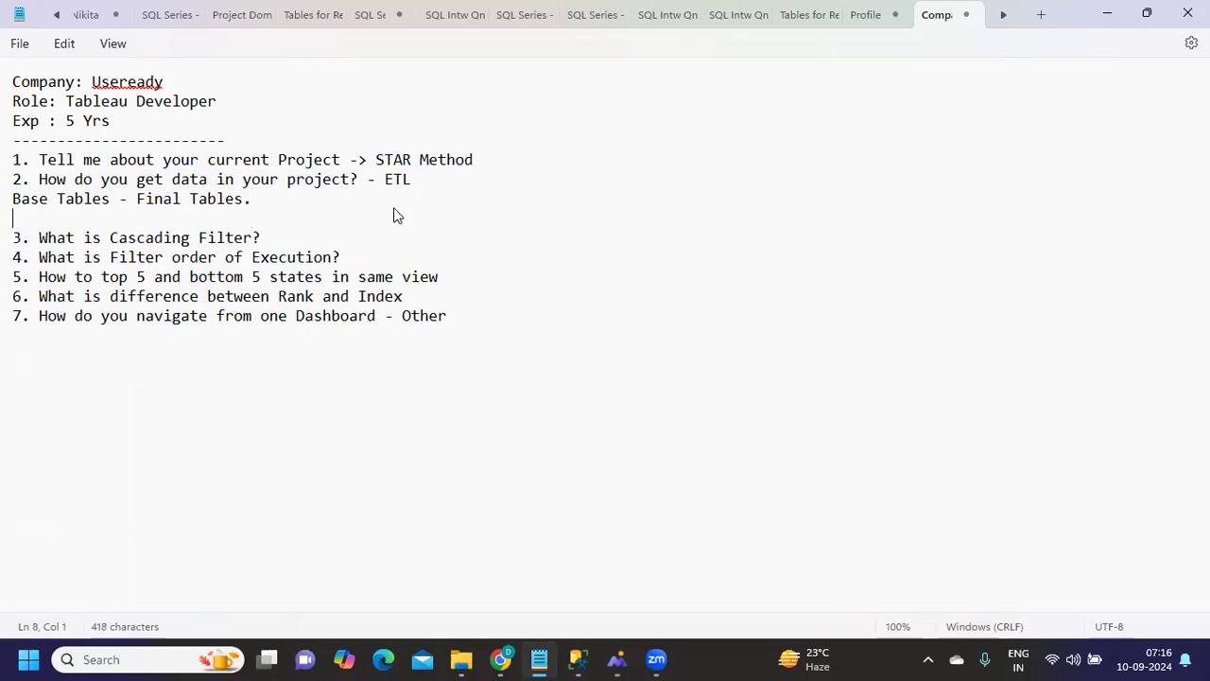
drag(253, 200, 21, 208)
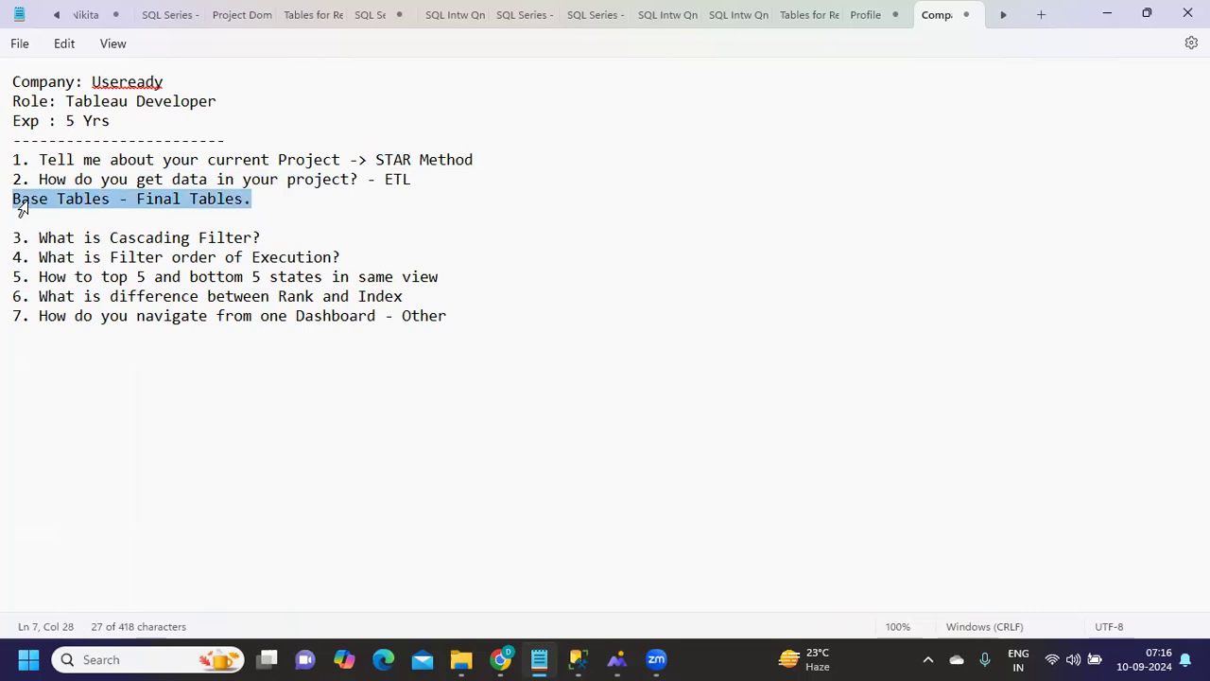
- Add 'State , City' on a new line below question 3 on Cascading Filter
click(134, 230)
drag(297, 237, 23, 244)
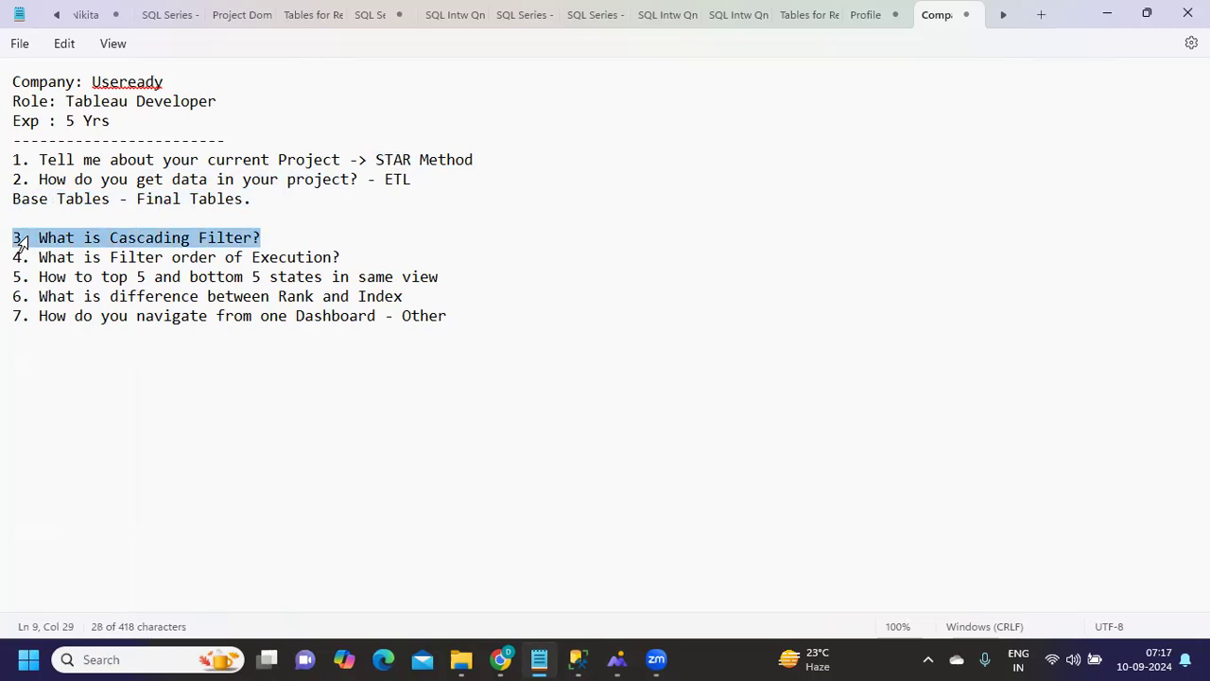
double_click(140, 242)
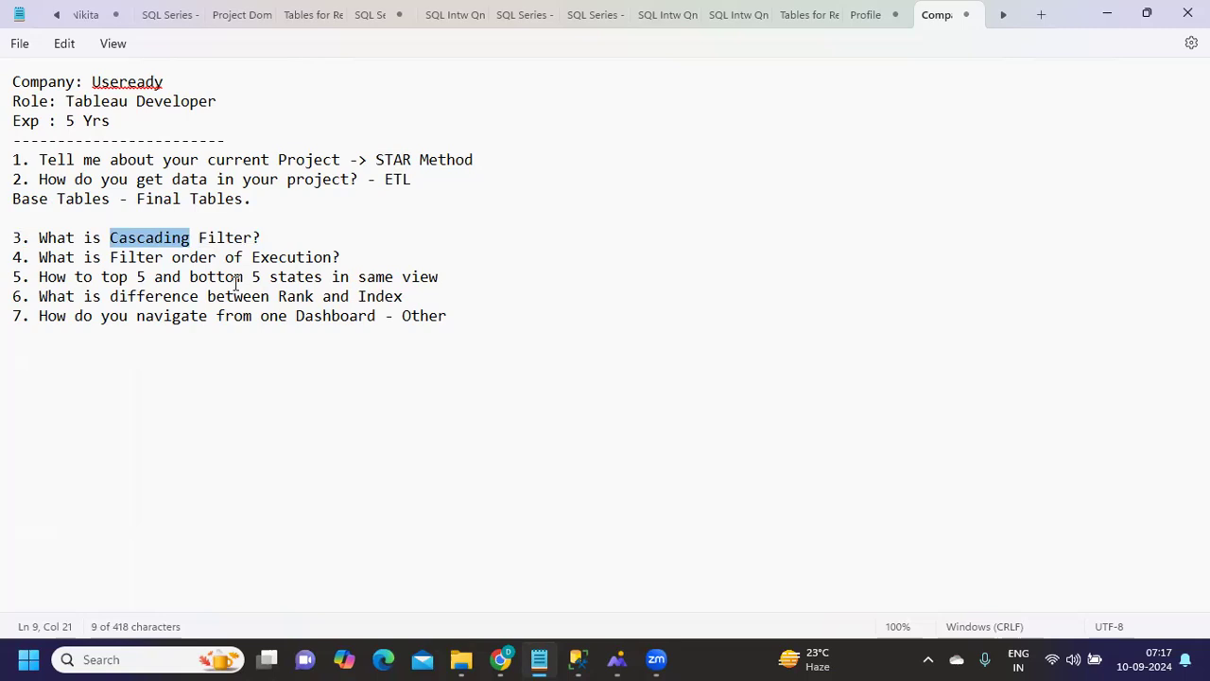
click(139, 240)
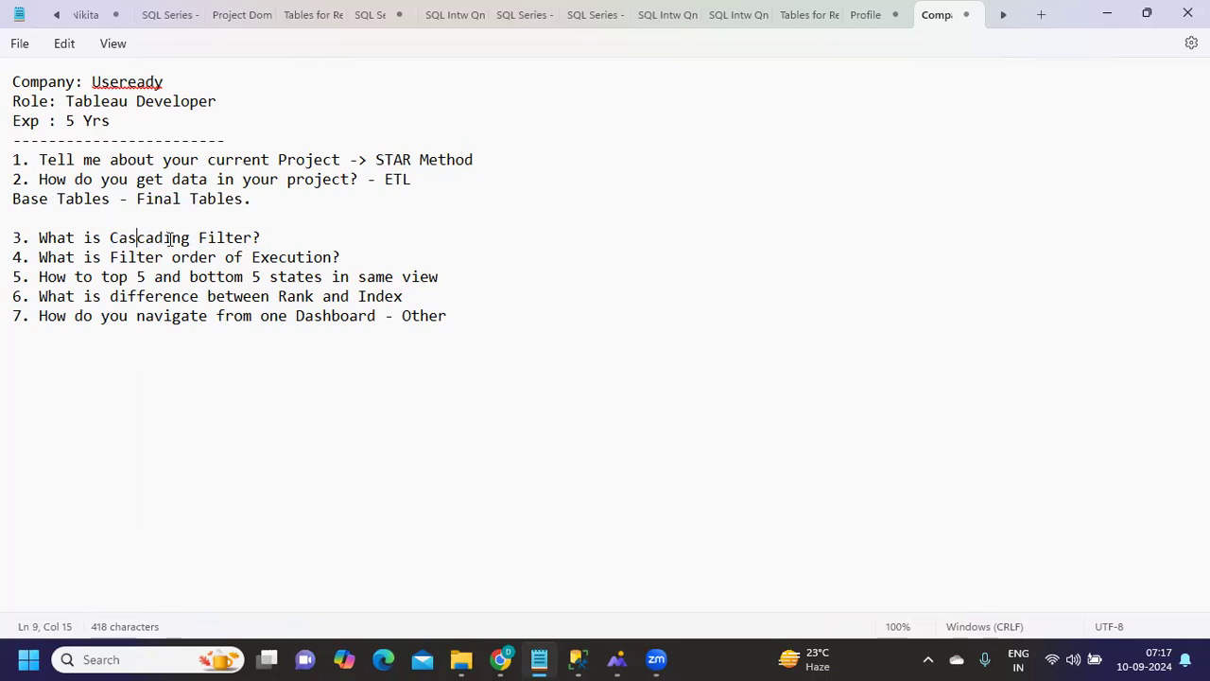
click(301, 238)
key(Return)
text(State , City)
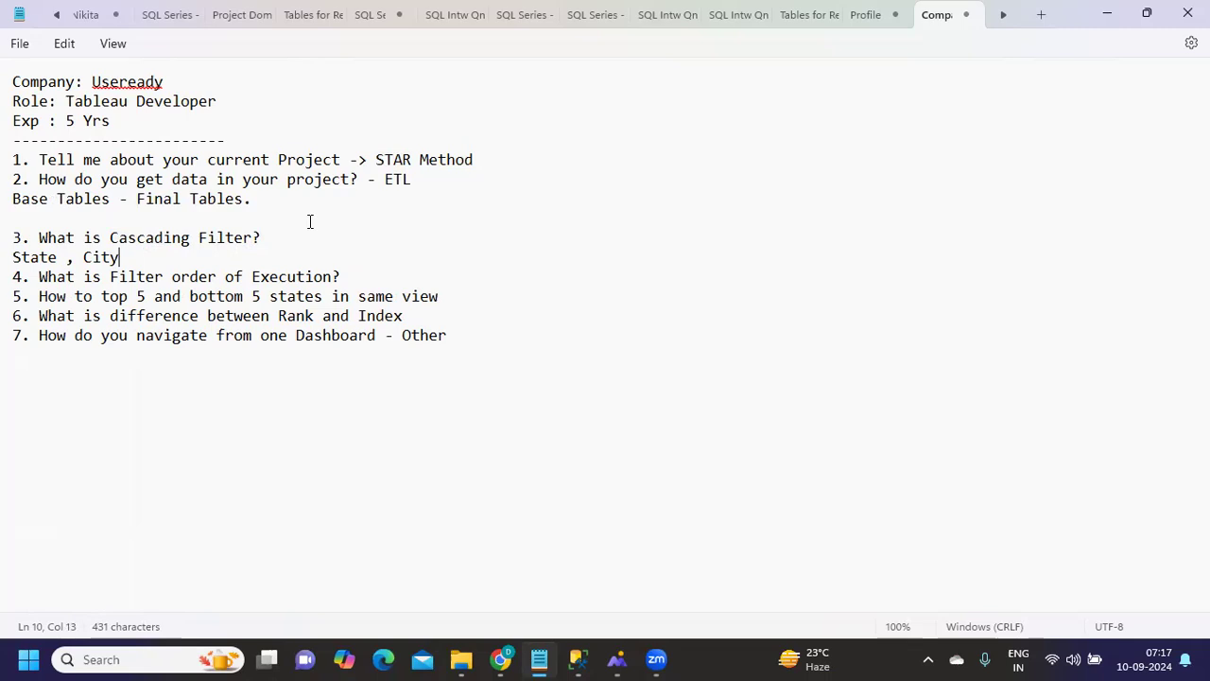
- Highlight the 'State , City' line and the Cascading Filter wording to review the answer
click(112, 262)
double_click(112, 262)
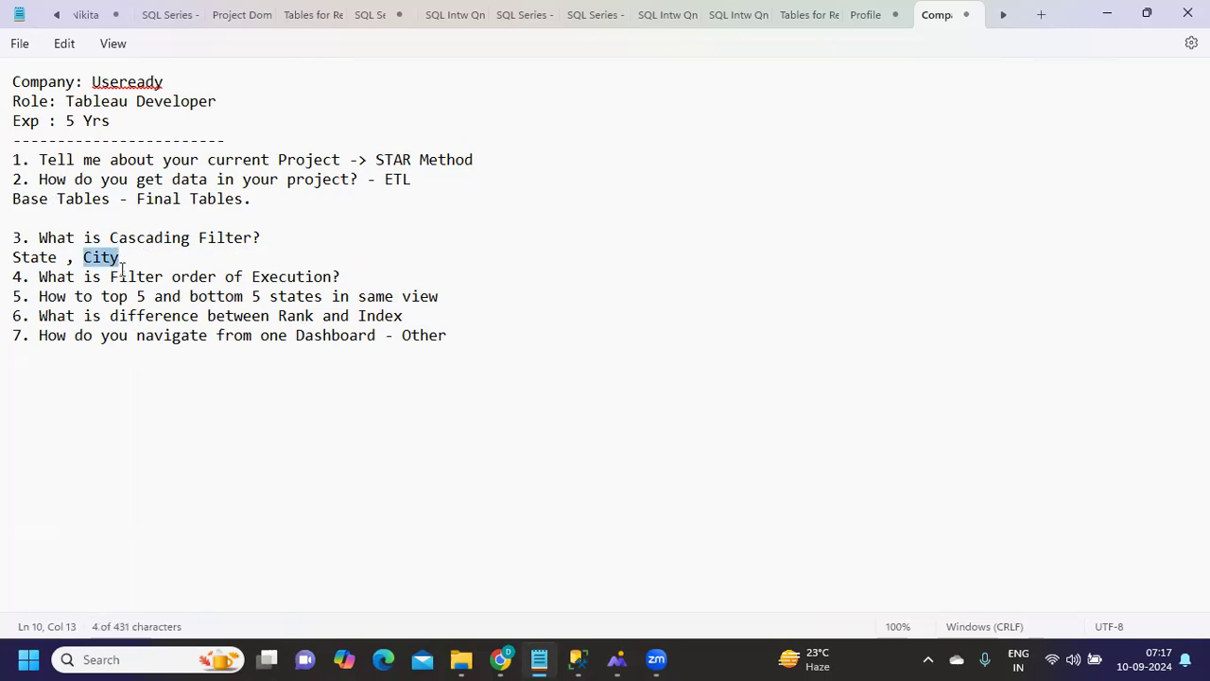
click(135, 262)
drag(99, 239, 283, 240)
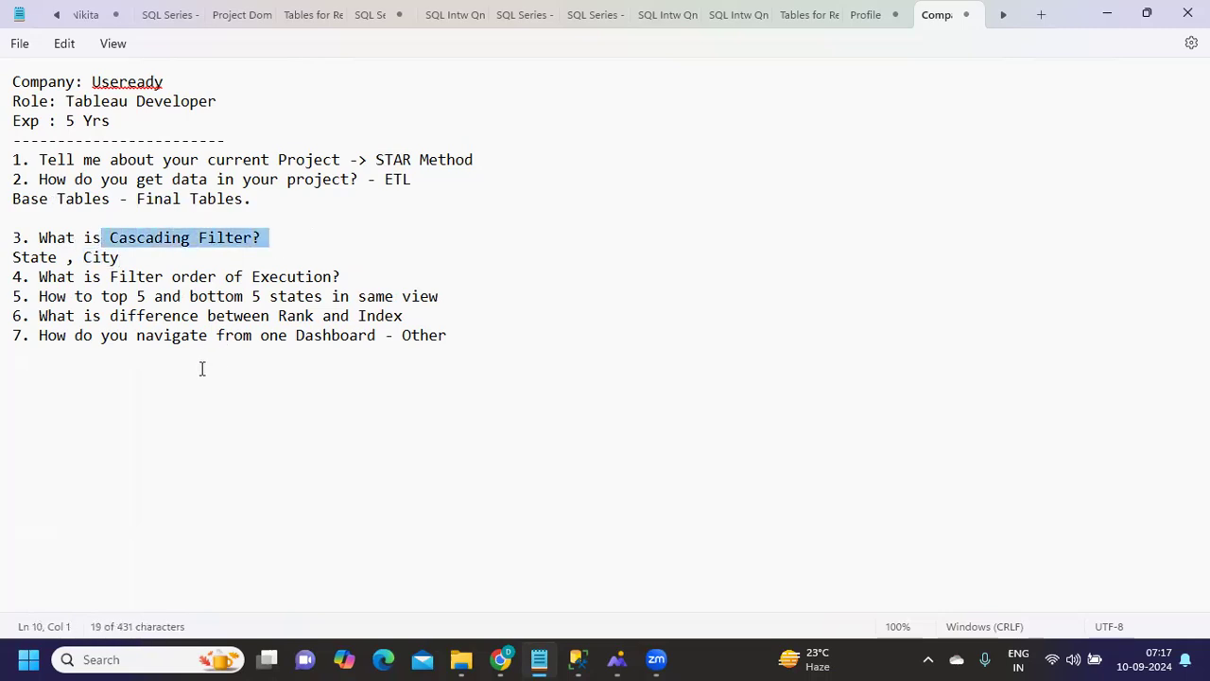
click(142, 257)
drag(102, 264, 13, 272)
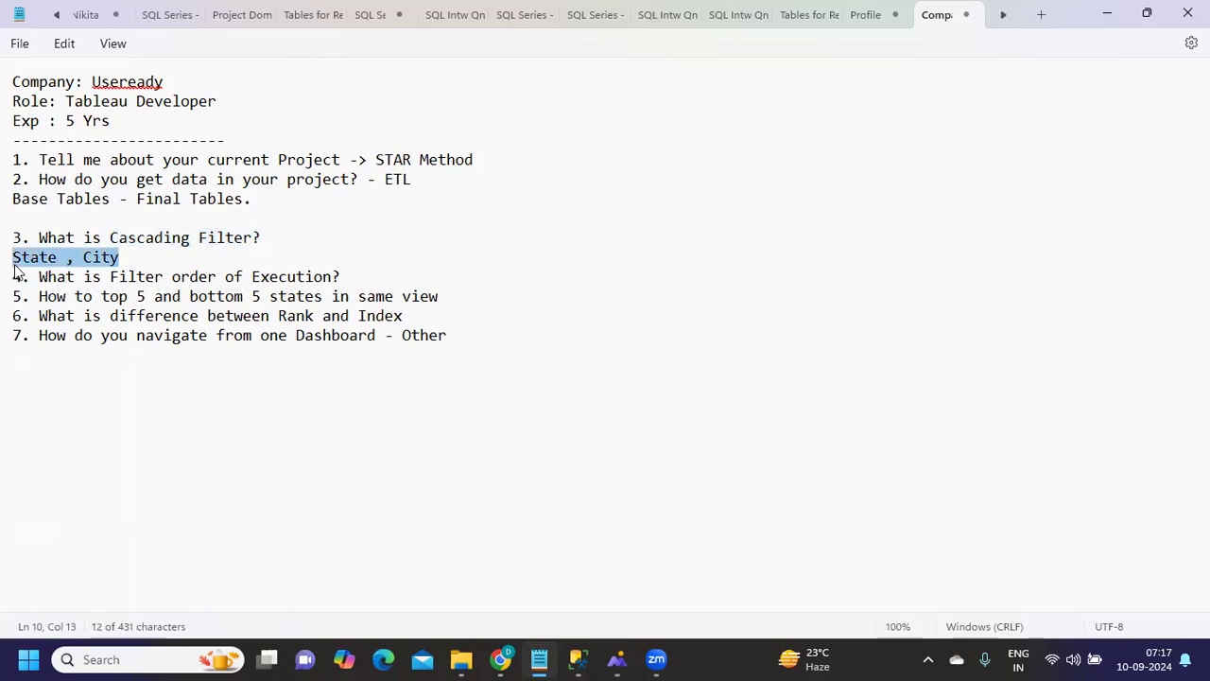
click(67, 260)
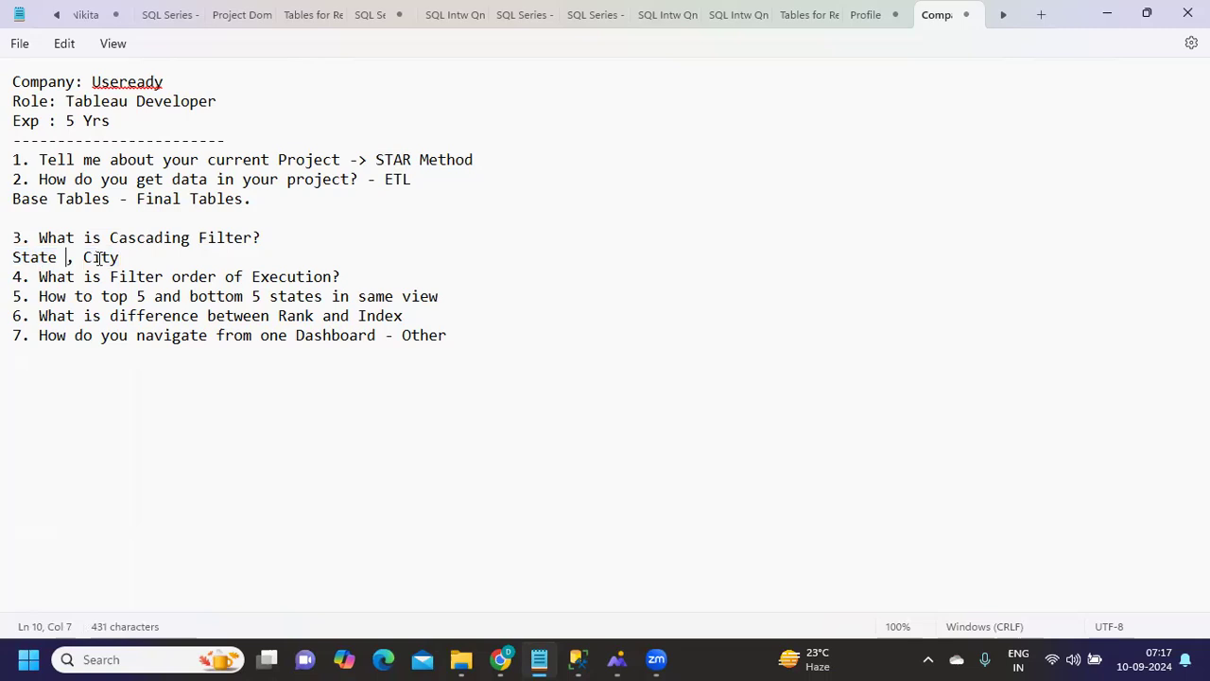
drag(140, 261, 3, 266)
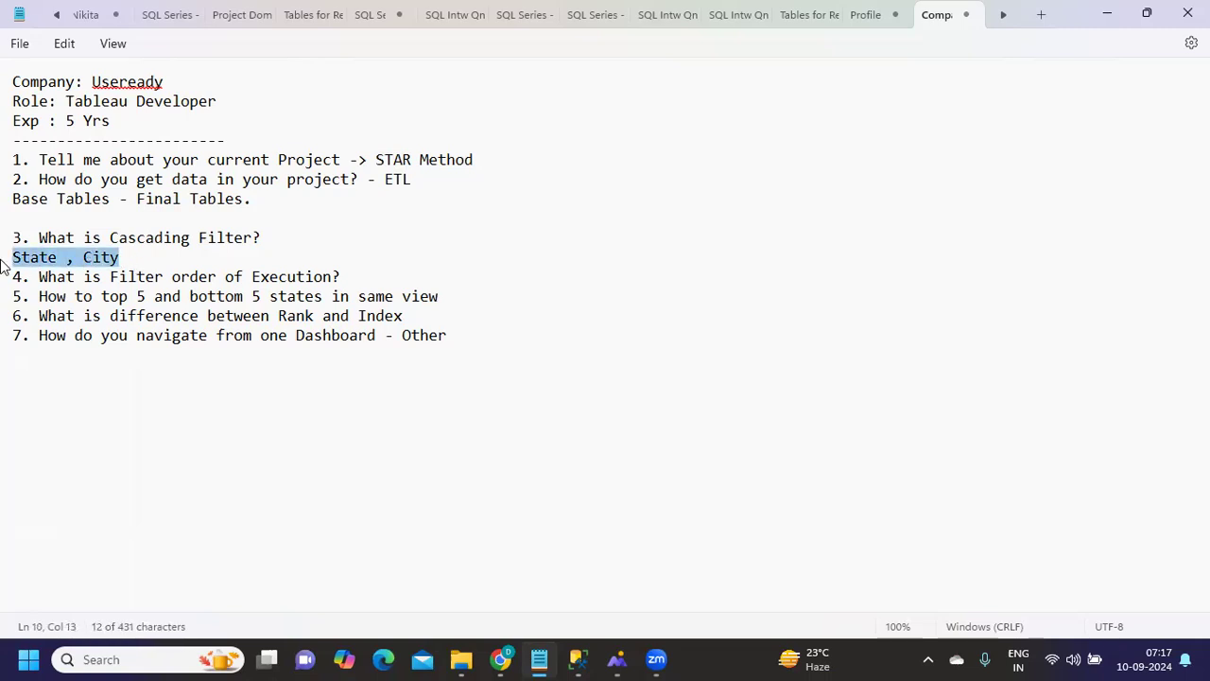
click(40, 267)
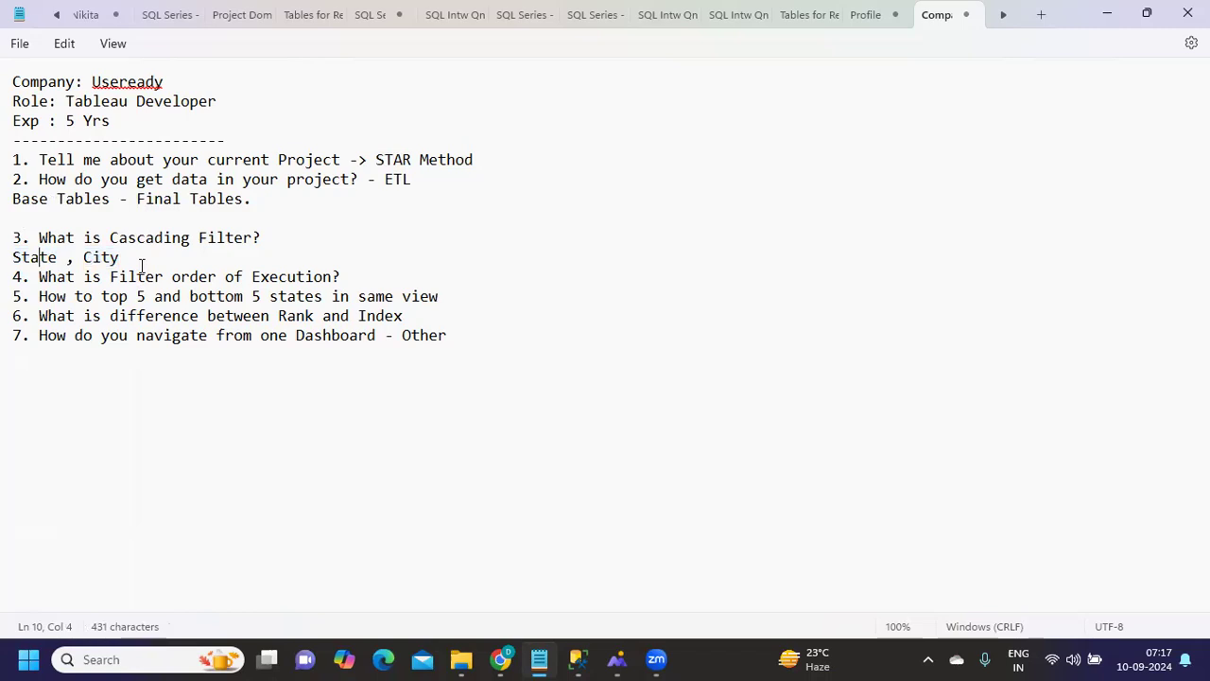
double_click(128, 241)
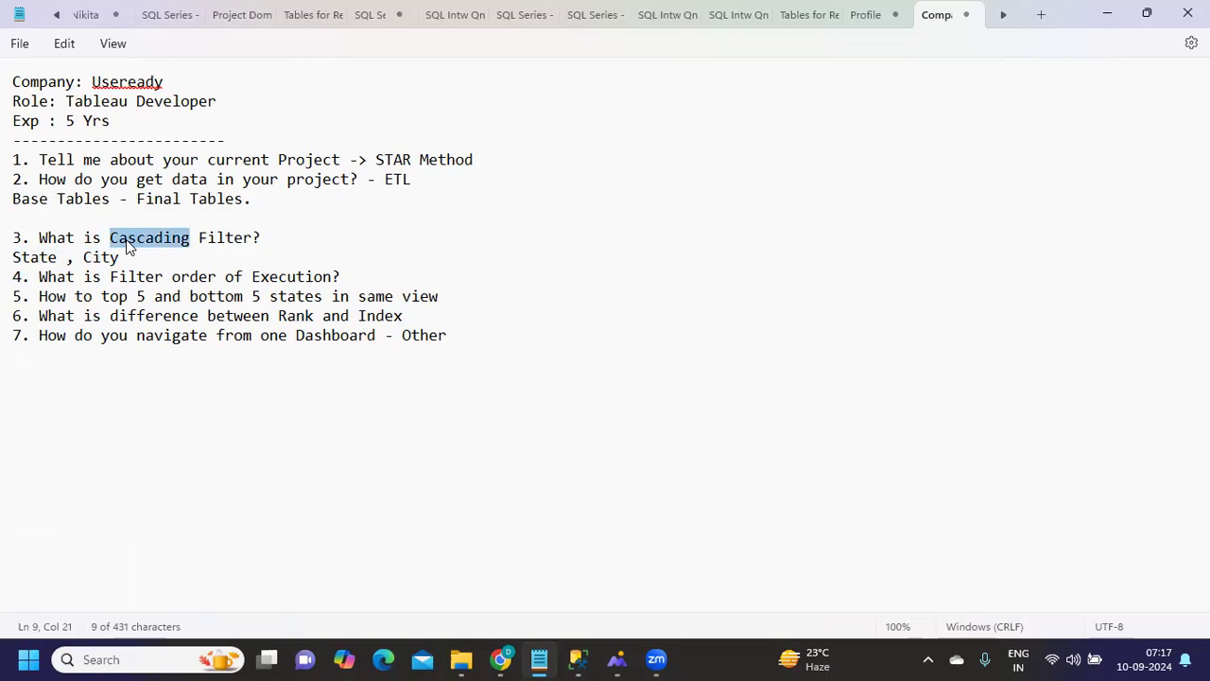
- Explain after 'State , City' that with multiple values in Tableau, filters should show only relevant values
click(157, 264)
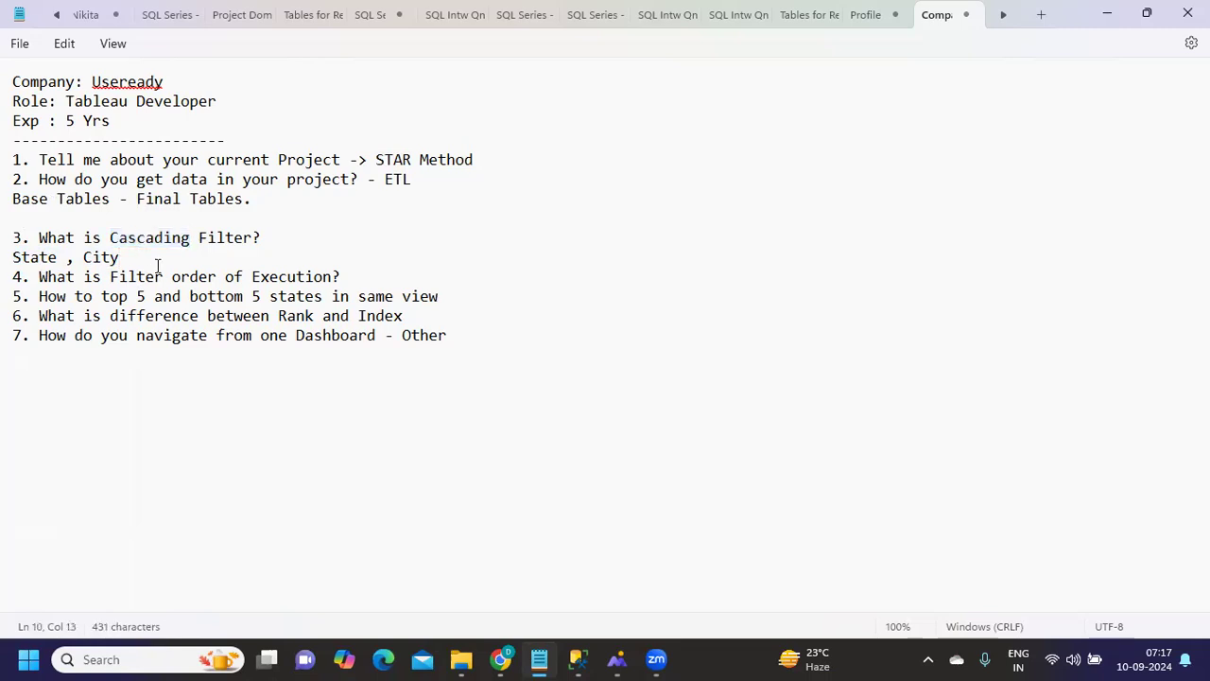
text(-> When ever w)
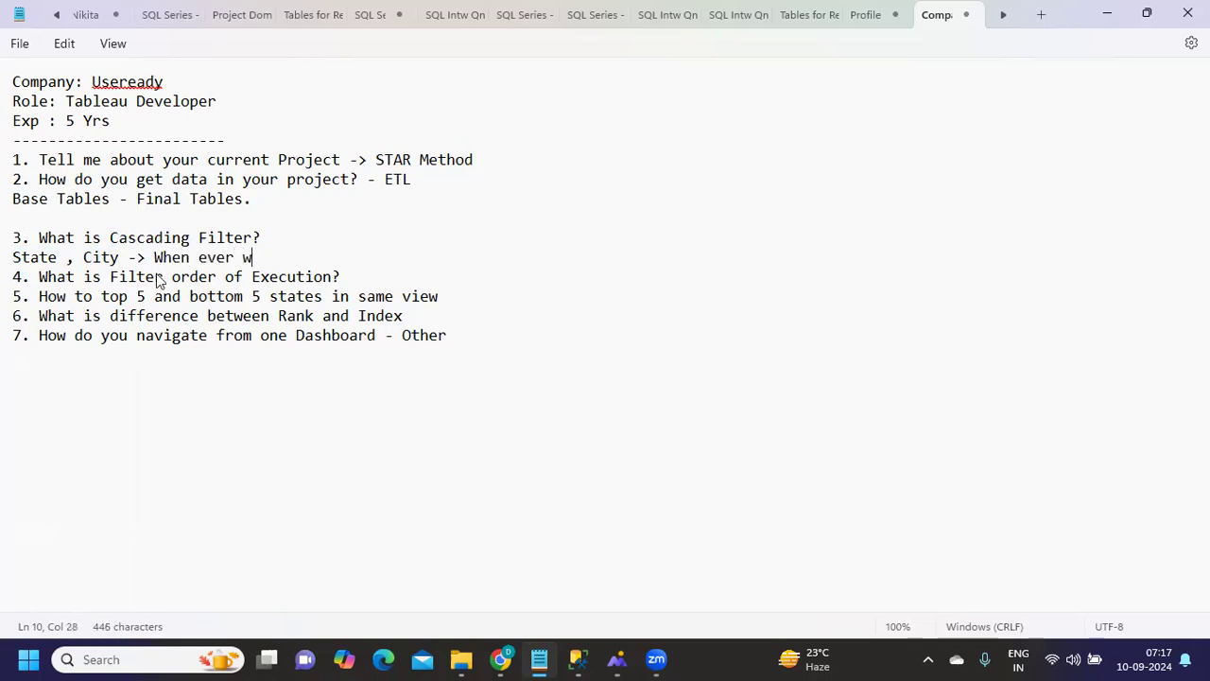
text(e have multiple values in)
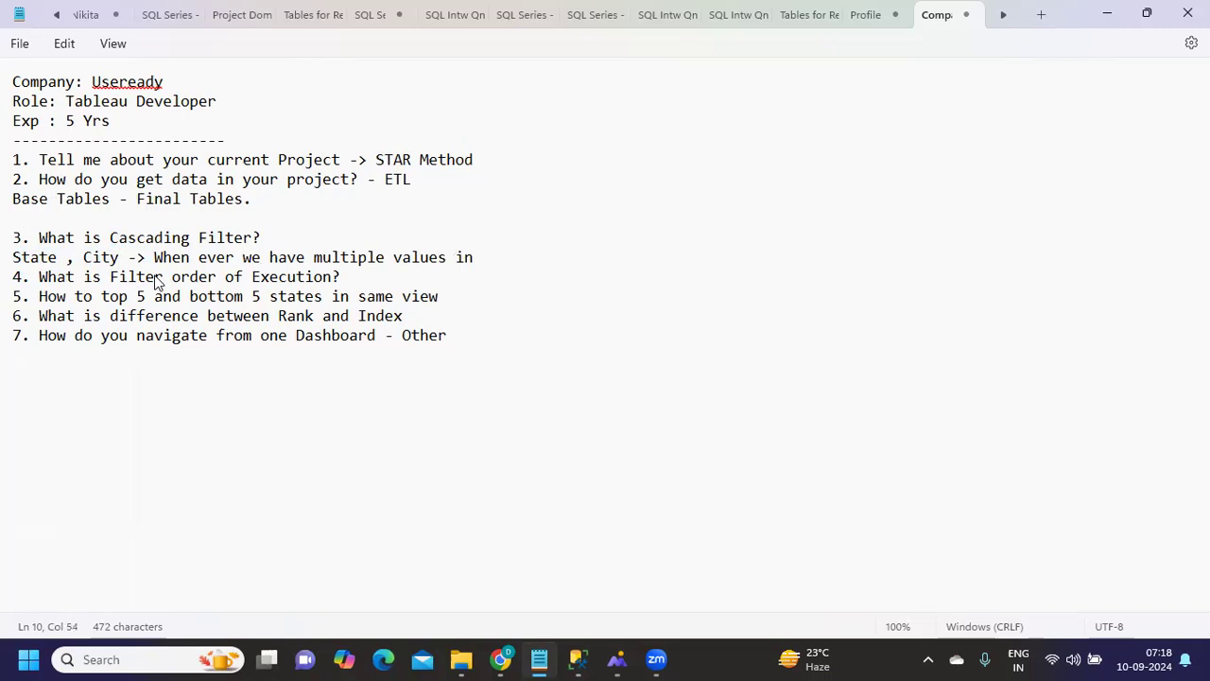
text(Tableau, we nee)
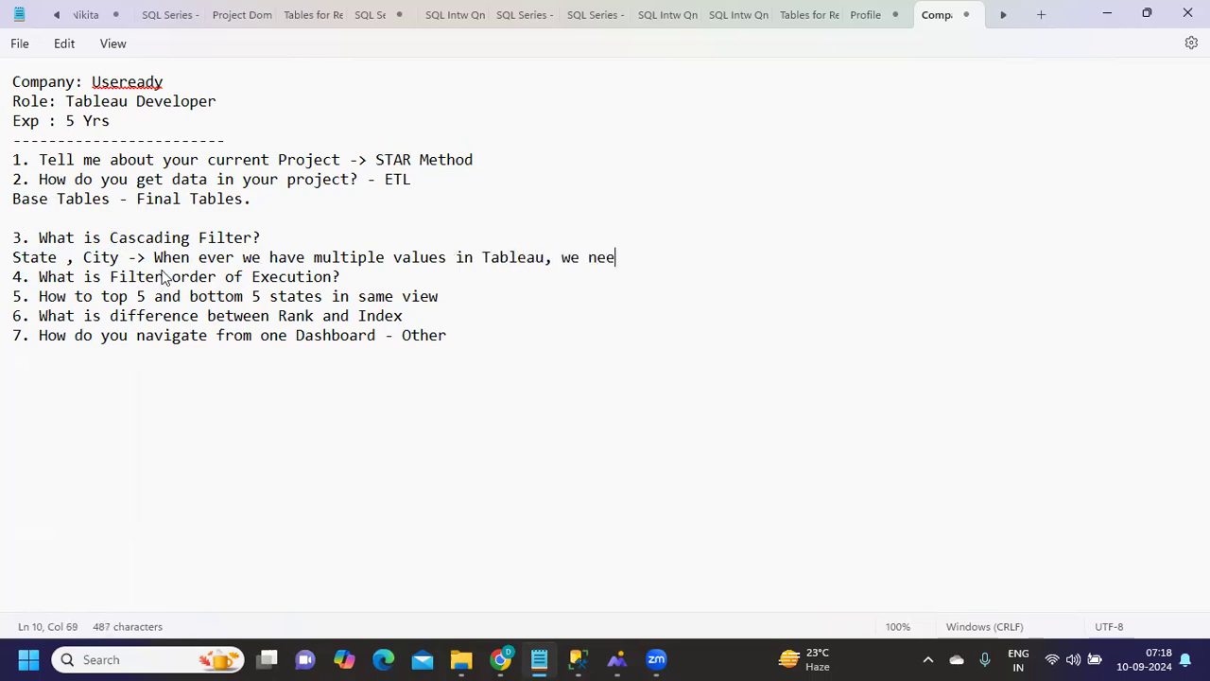
text(d to ensure ou)
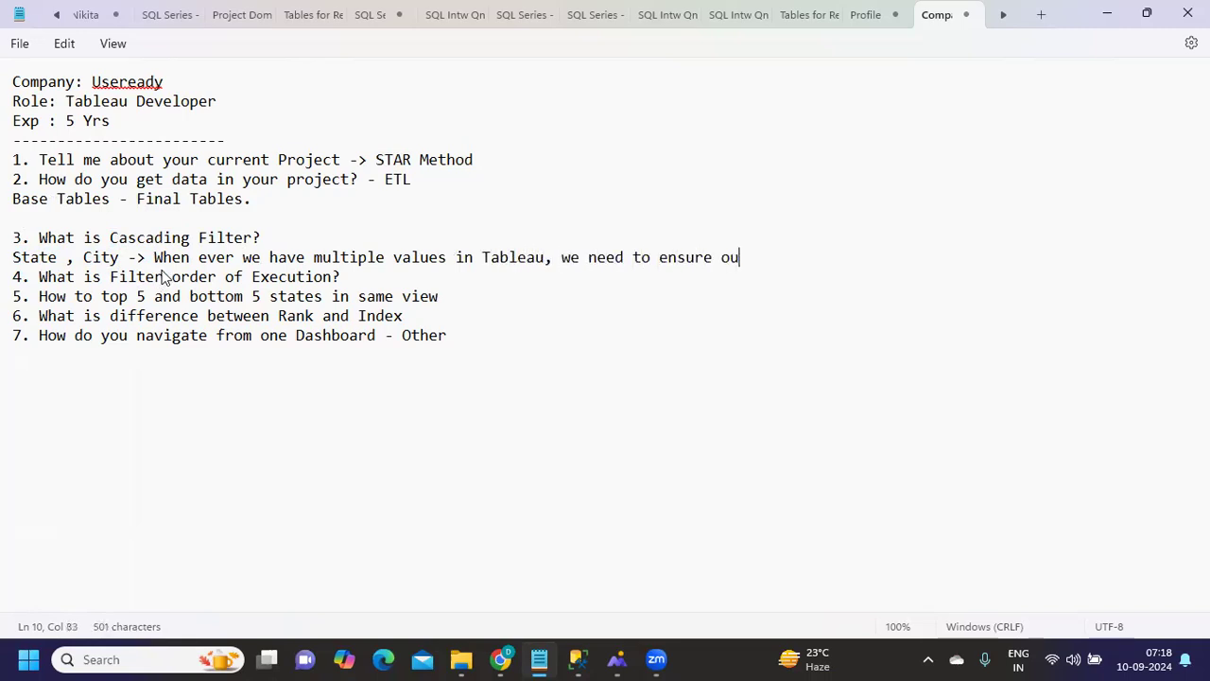
text(r Filters on)
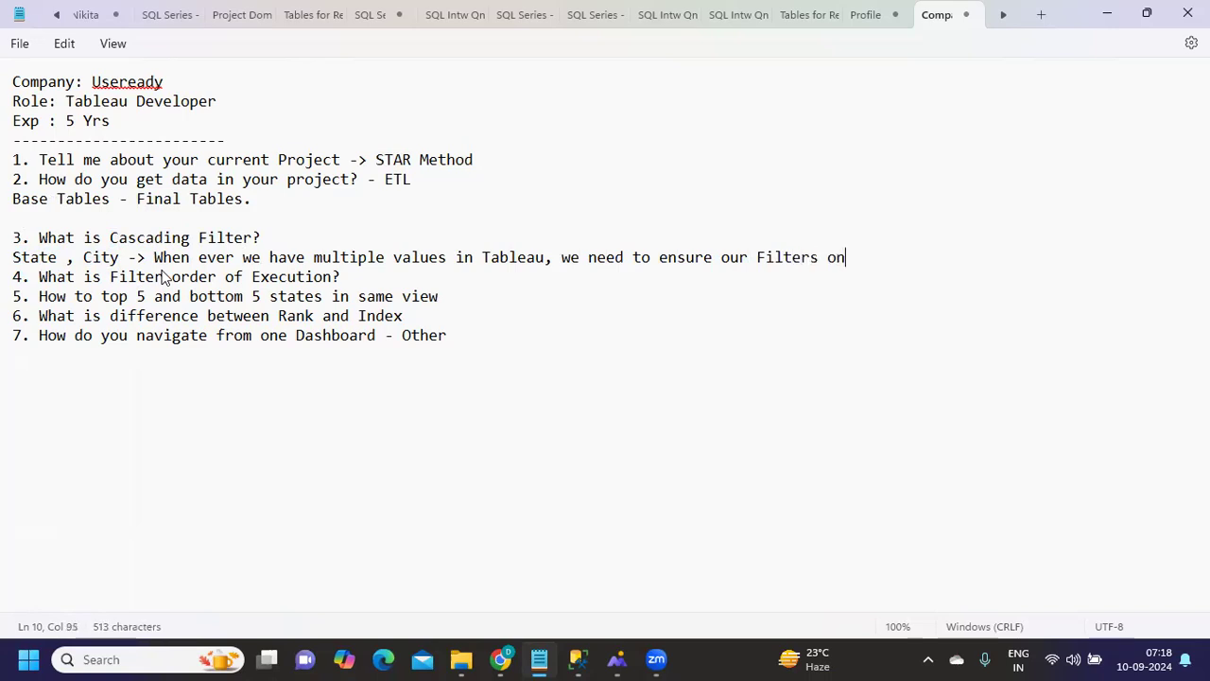
key(BackSpace)
text(are only show)
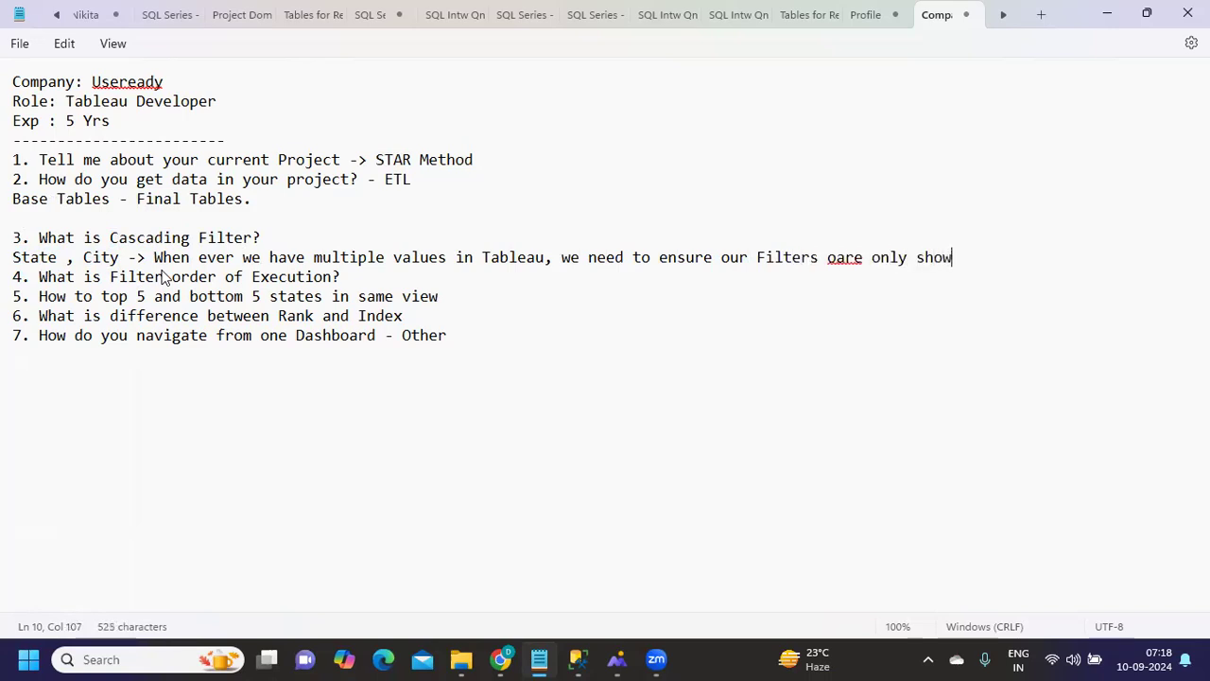
text(ing rele)
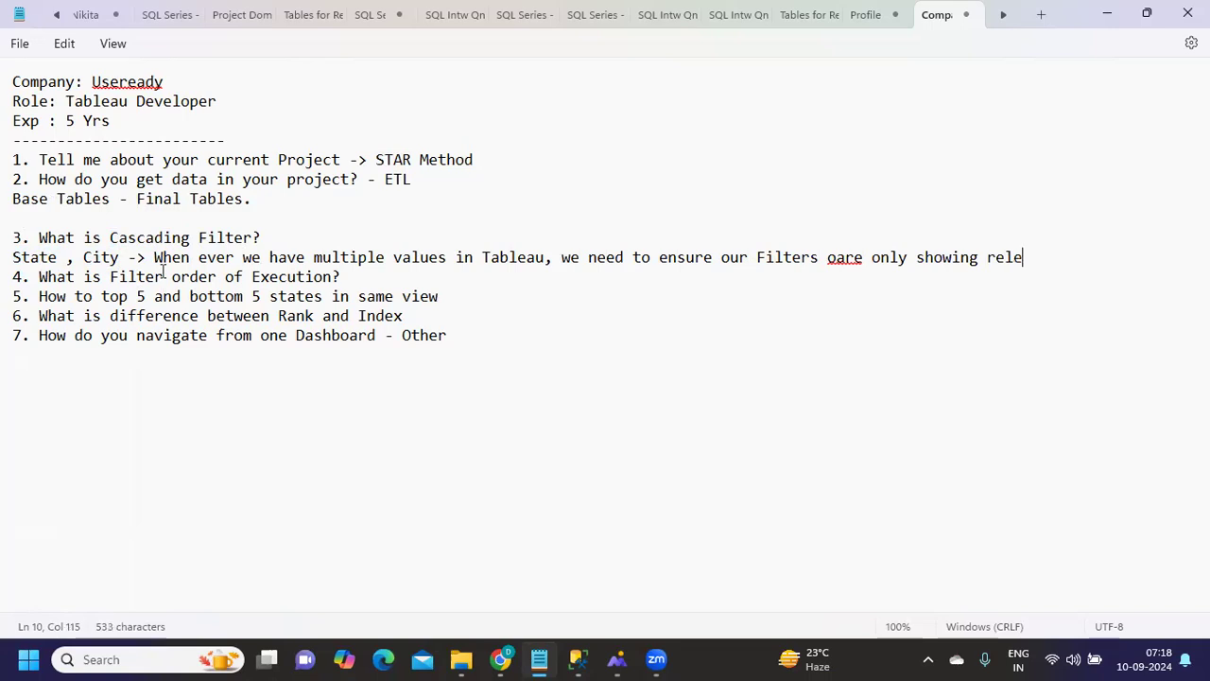
text(vant values.)
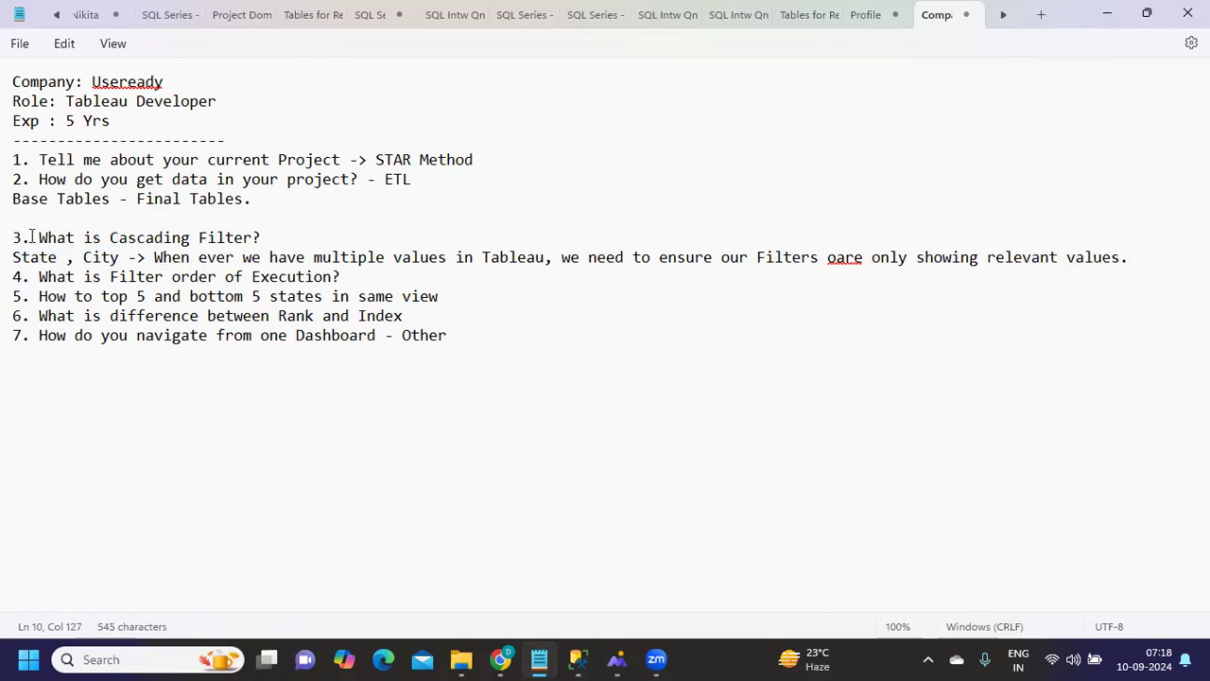
drag(31, 237, 16, 276)
click(441, 308)
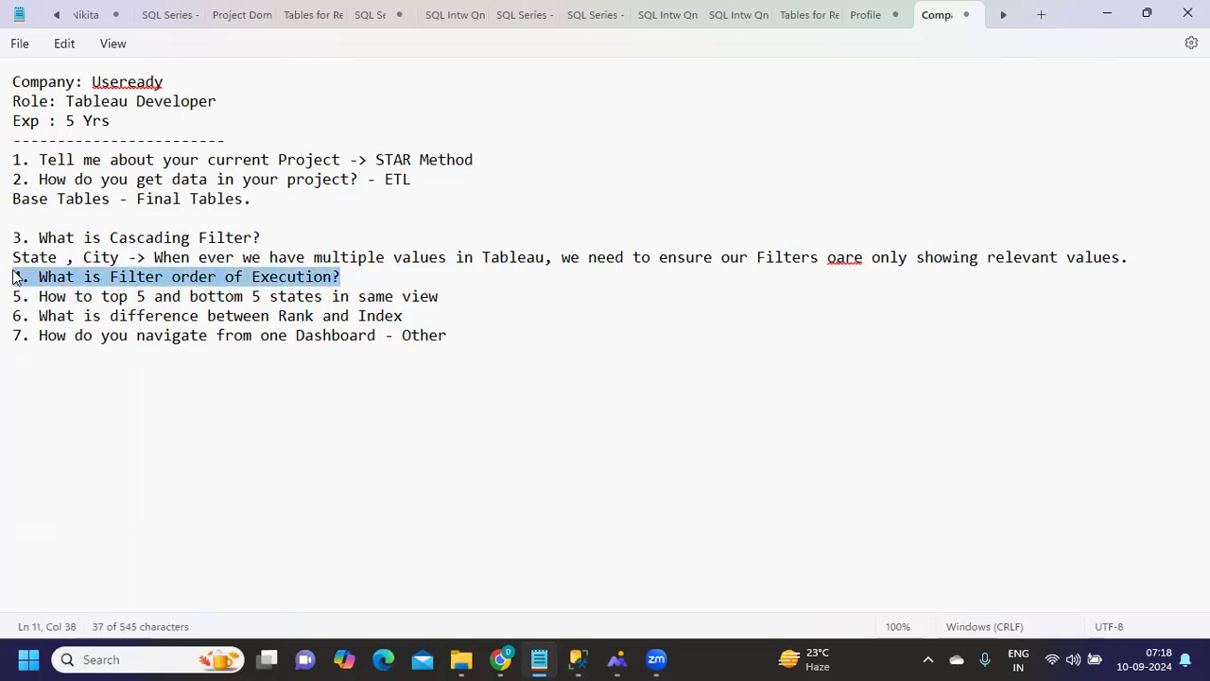
- Review question 4 on filters and place the cursor at the end of question 5
double_click(123, 277)
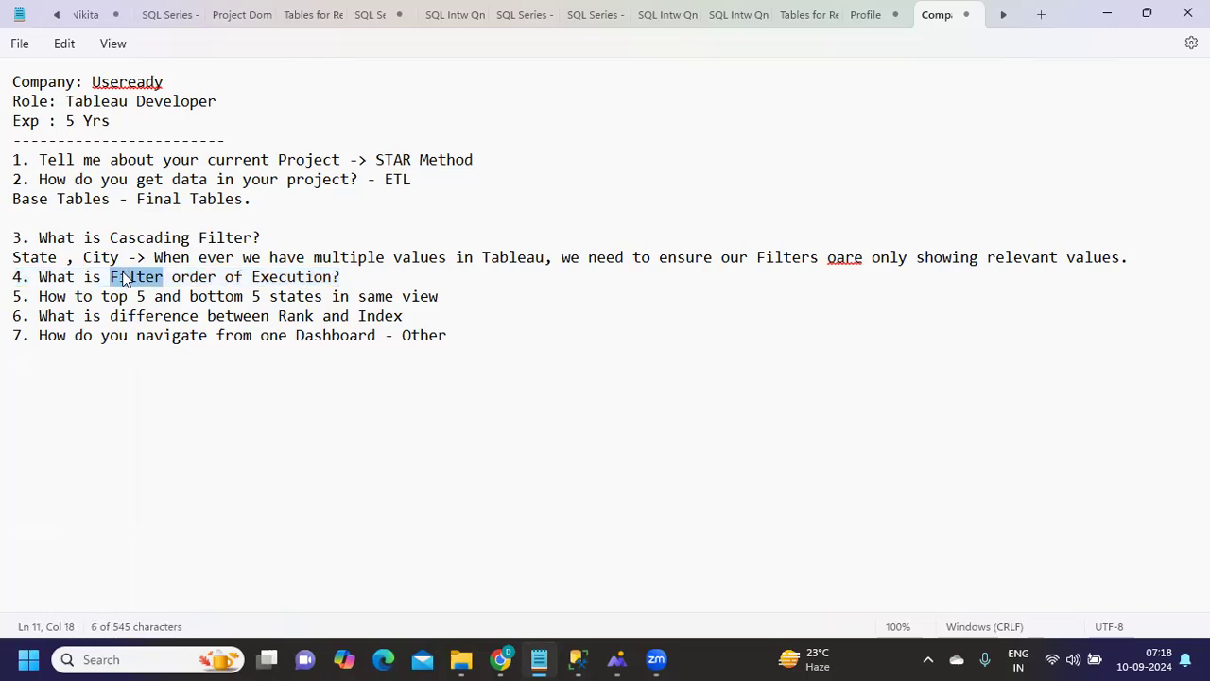
click(192, 274)
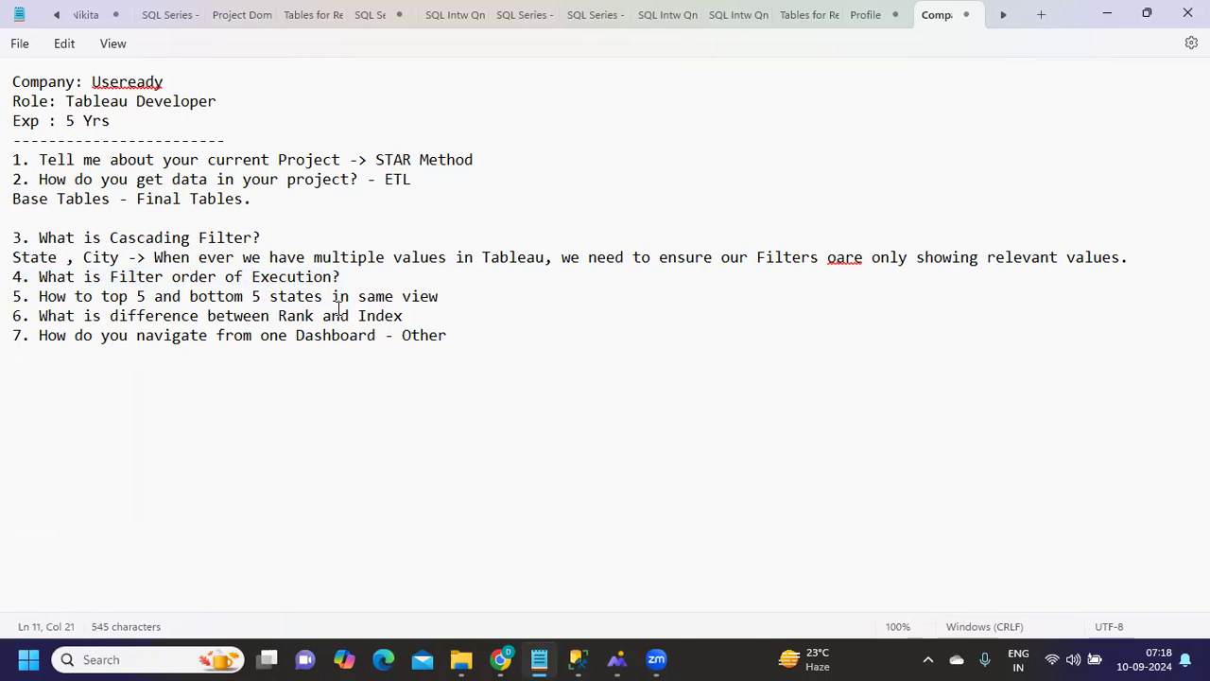
double_click(130, 280)
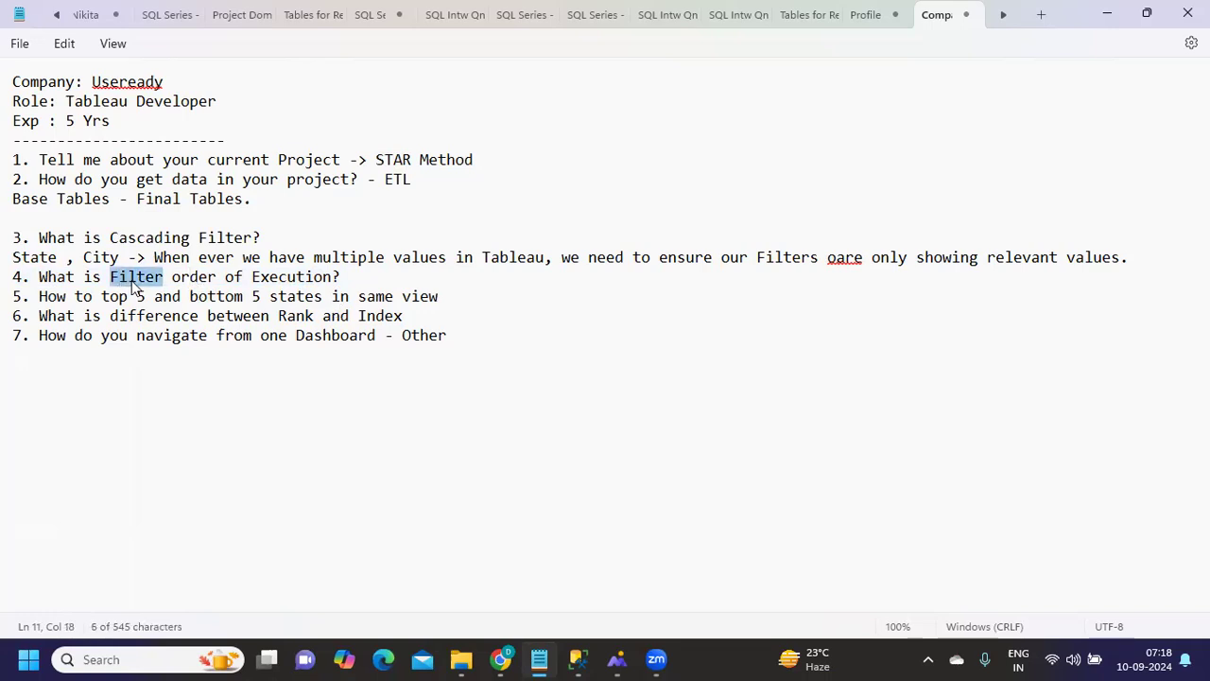
click(383, 279)
key(shift+Right)
triple_click(5, 276)
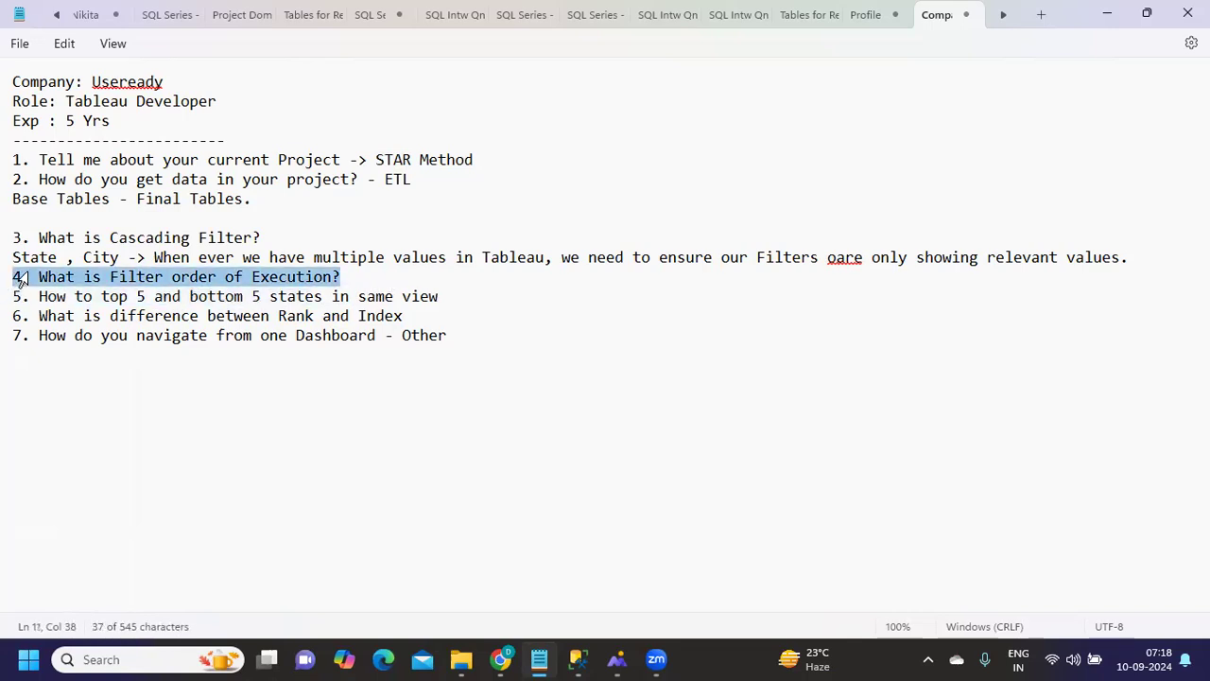
click(112, 282)
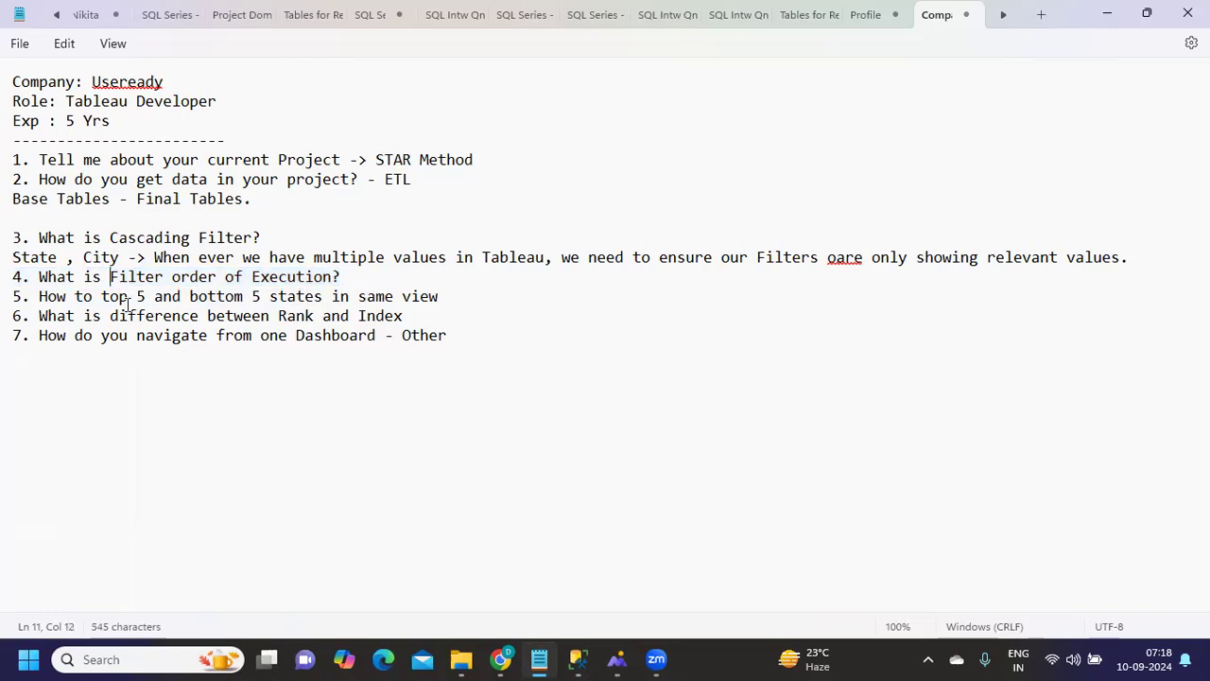
drag(83, 300, 454, 297)
click(454, 294)
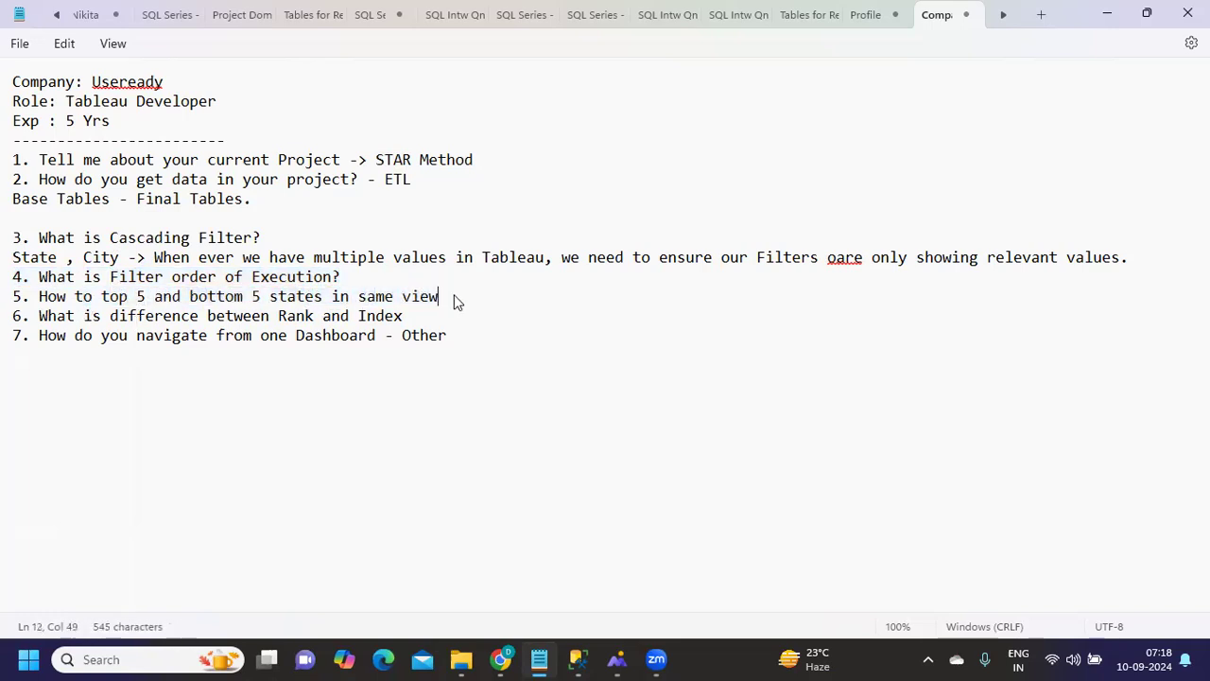
- Write 'Sets, Rank, Index' as the answer beneath question 5 on top and bottom 5 states
key(Return)
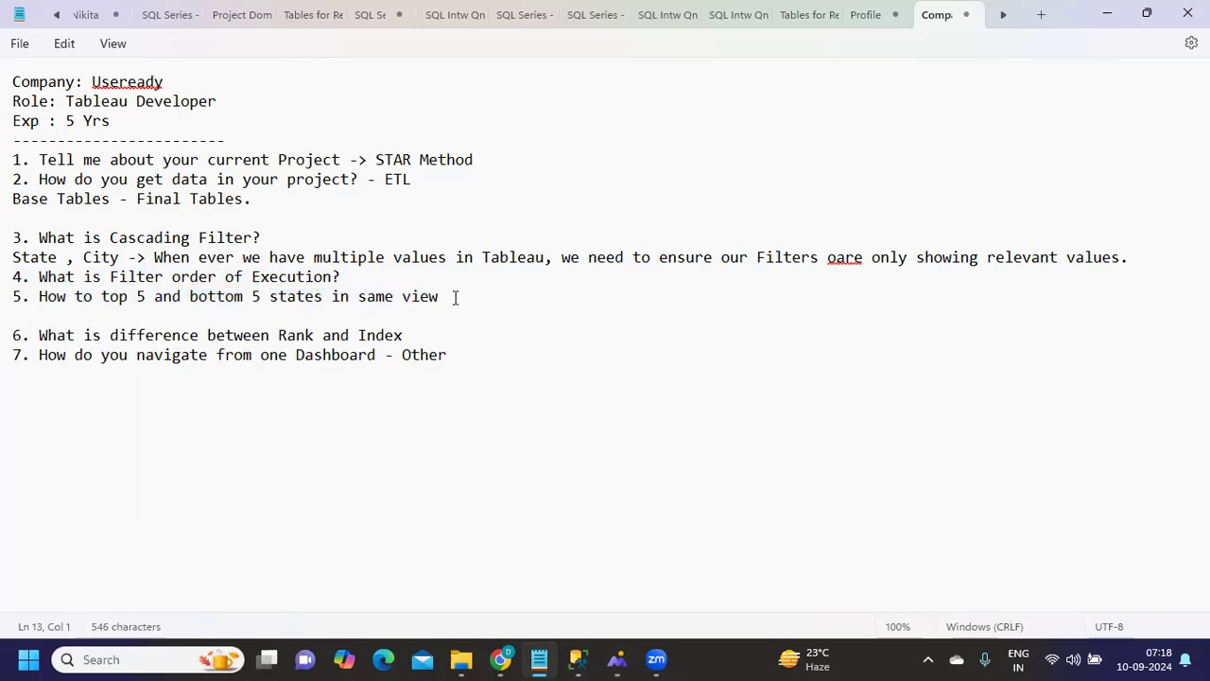
text(Set A)
key(BackSpace)
key(BackSpace)
text(s,)
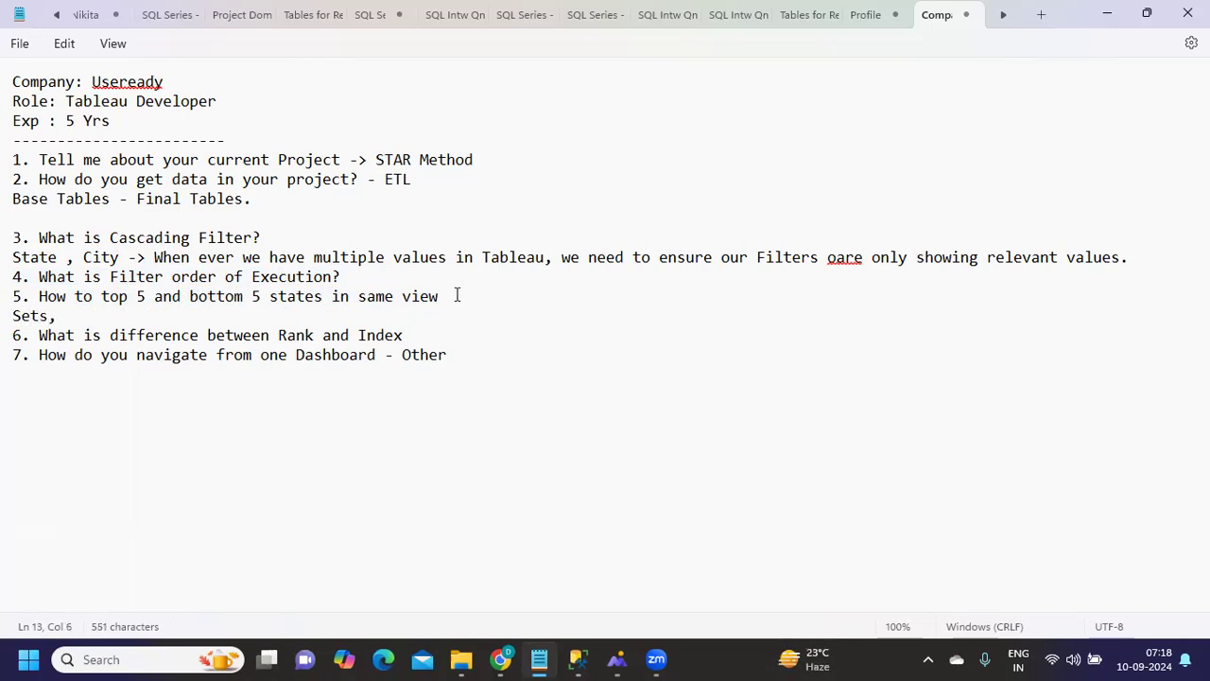
text( Rank, Index)
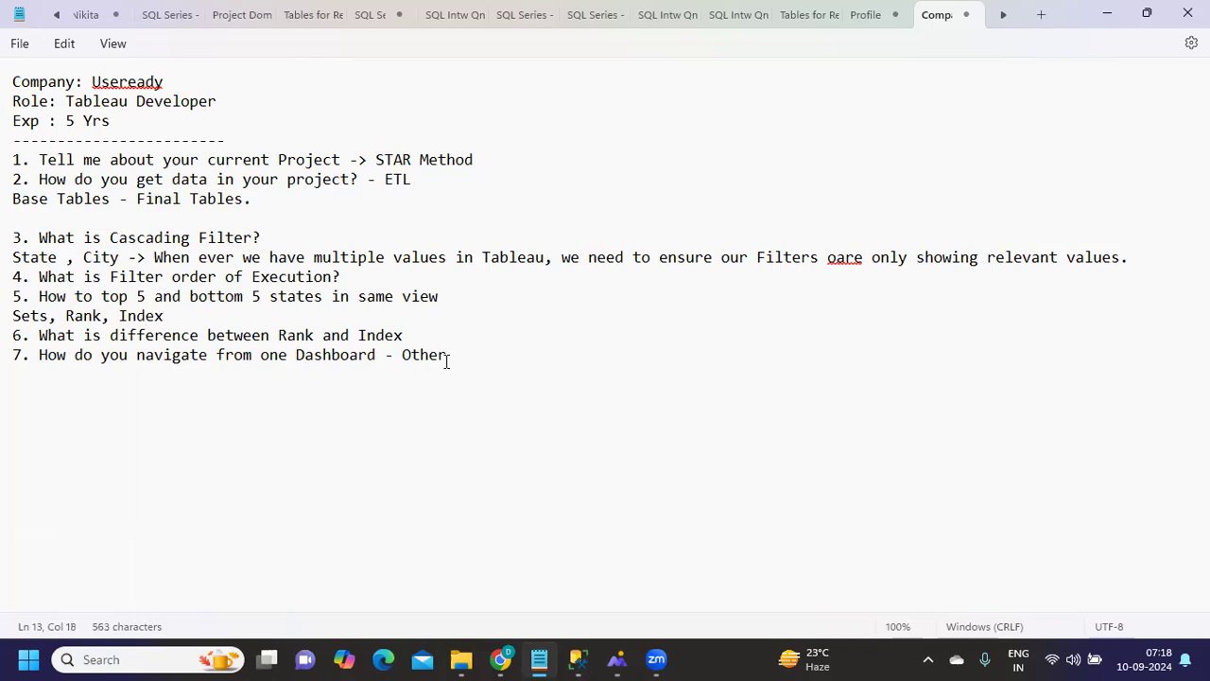
drag(174, 317, 3, 316)
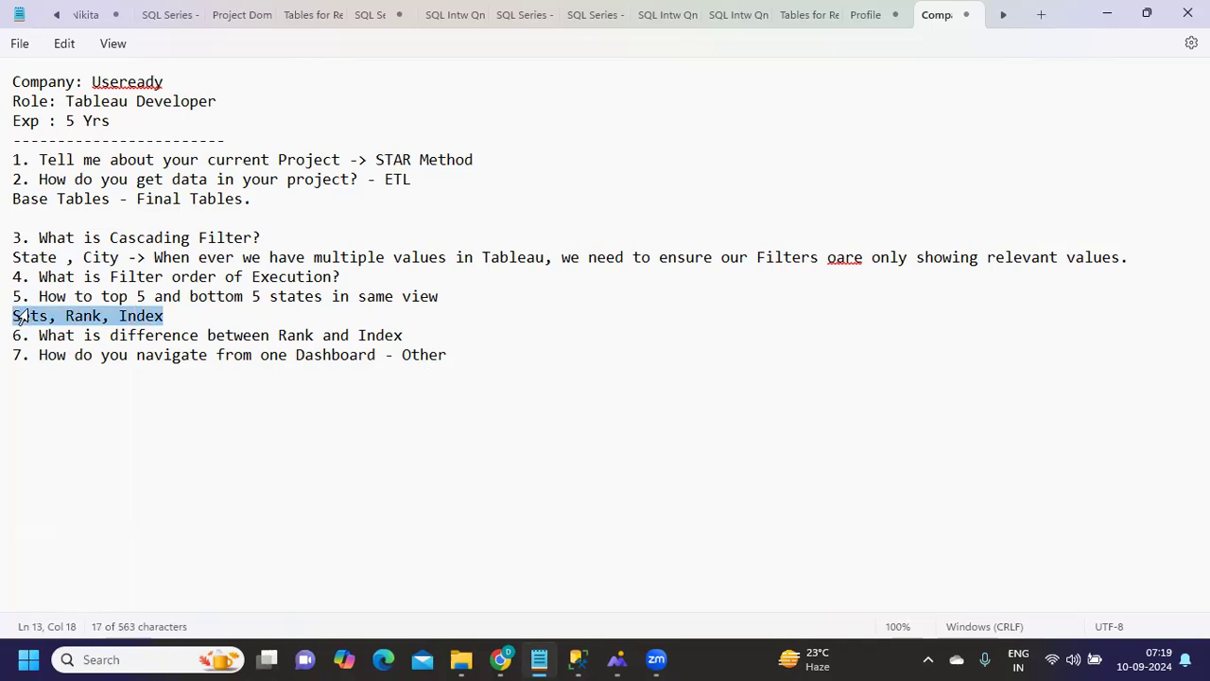
click(187, 315)
drag(186, 314, 3, 297)
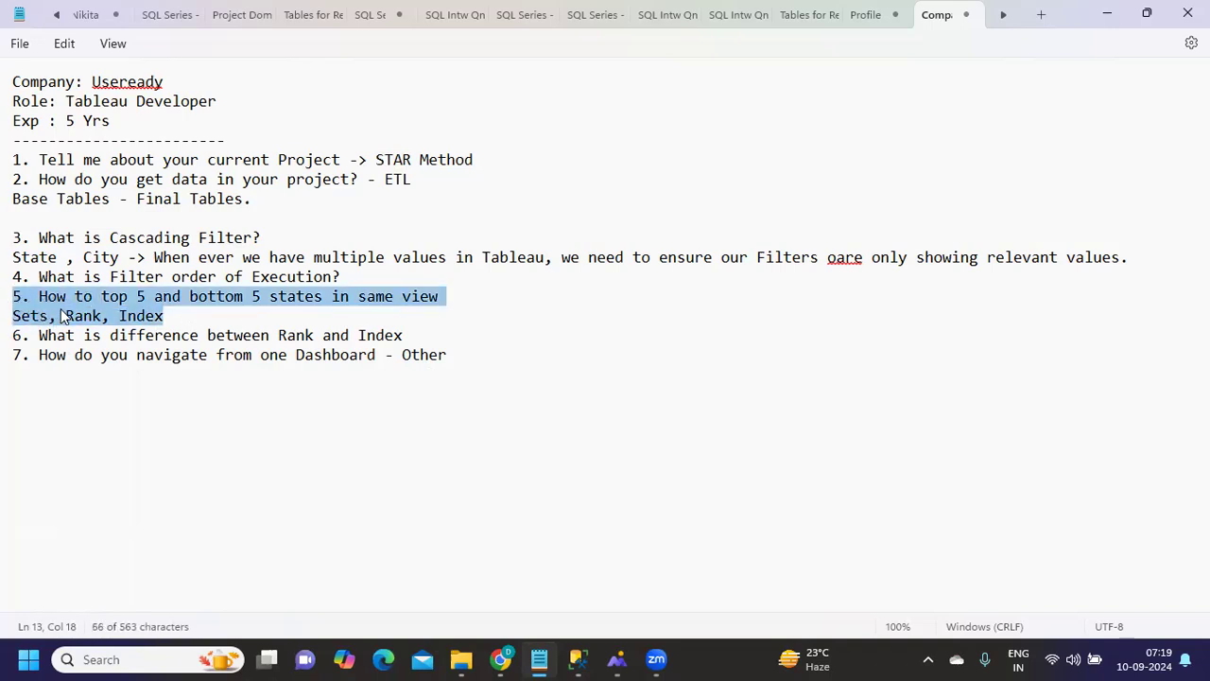
click(55, 316)
drag(178, 316, 12, 296)
drag(414, 335, 12, 337)
- Under question 6, add a 'Different Type os Ranks Availble' heading listing Dense Rank, Unique, Modified, percentile Rank, Rank
click(439, 334)
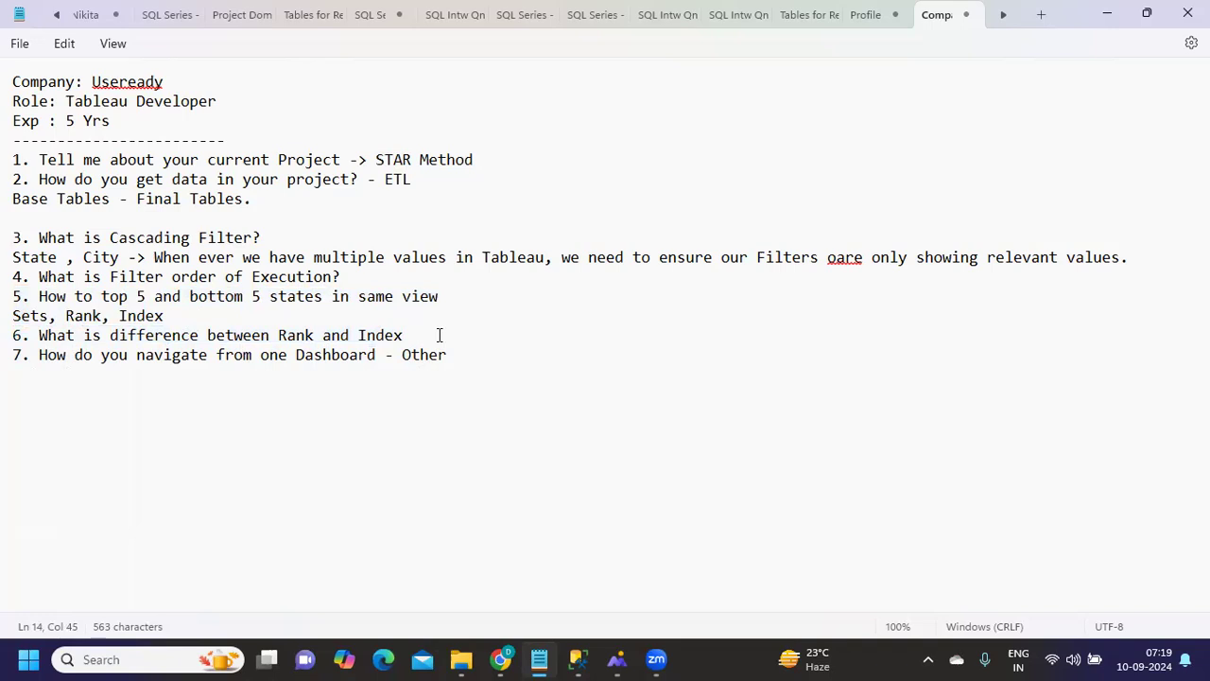
key(Return)
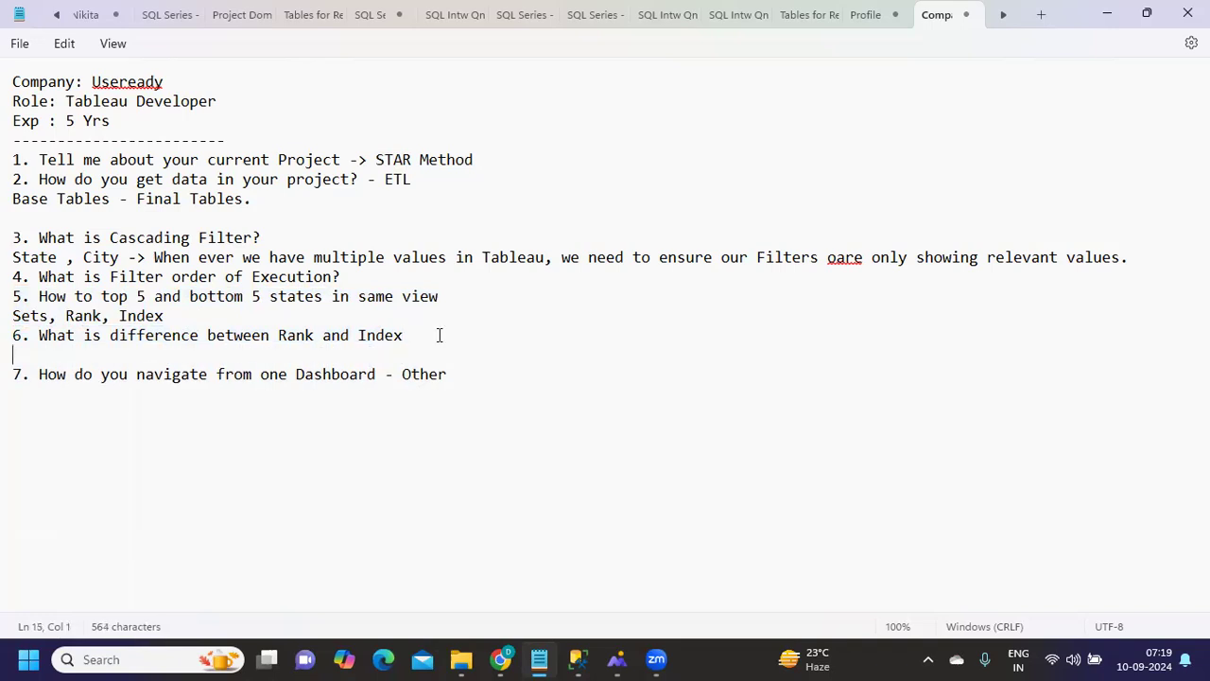
text(Different Type os Ra)
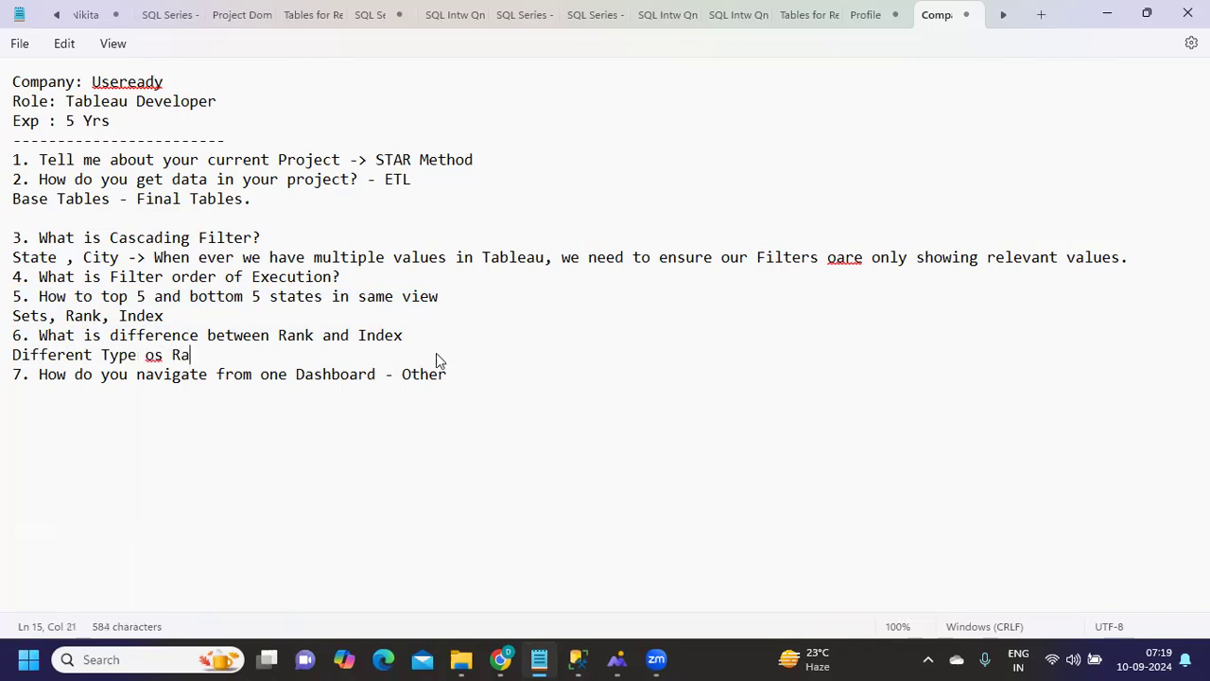
text(nks A)
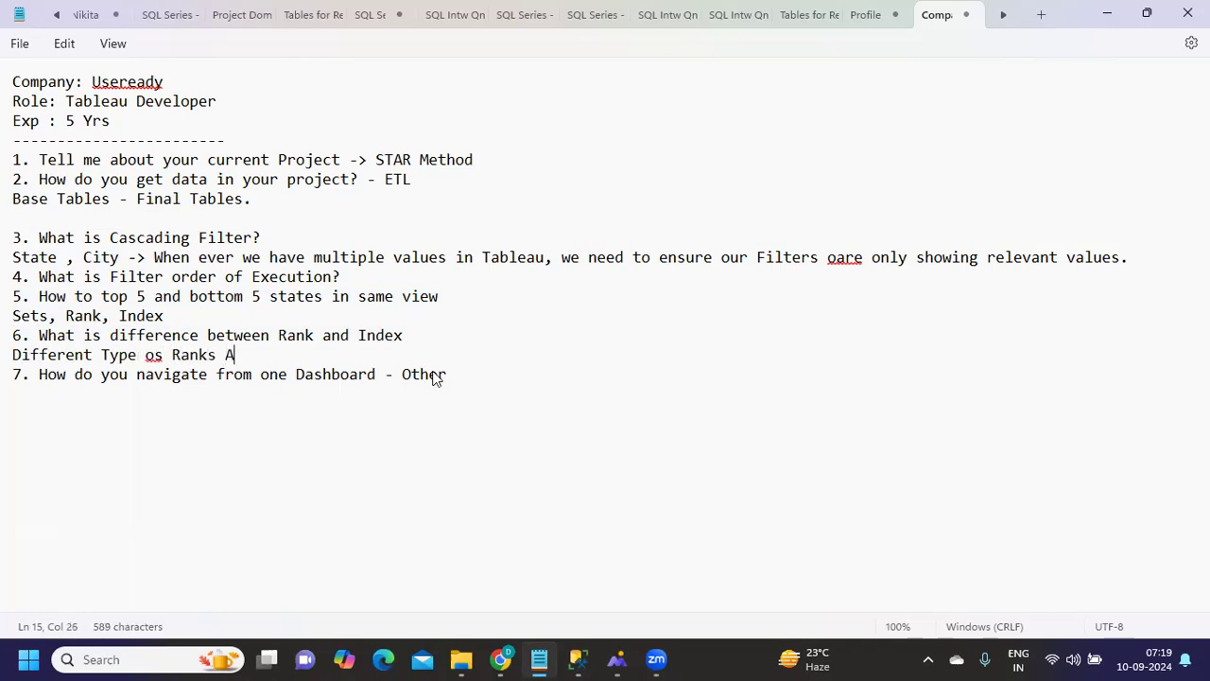
text(vailble)
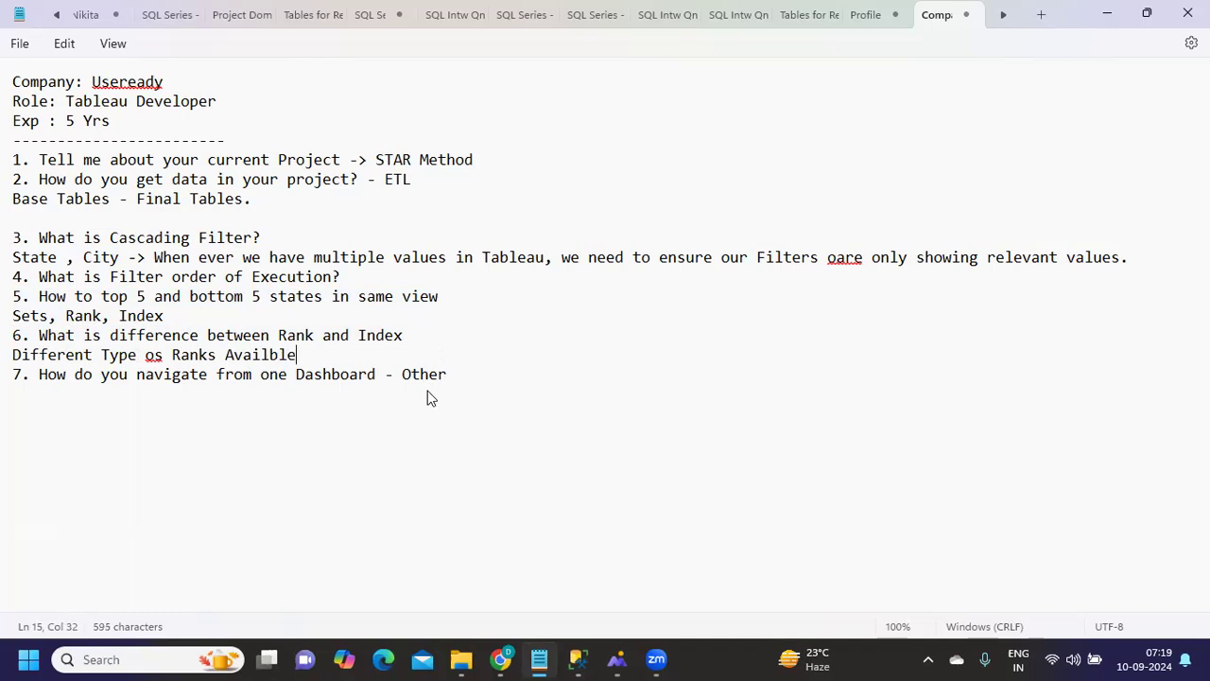
key(Return)
text(Dense Rank)
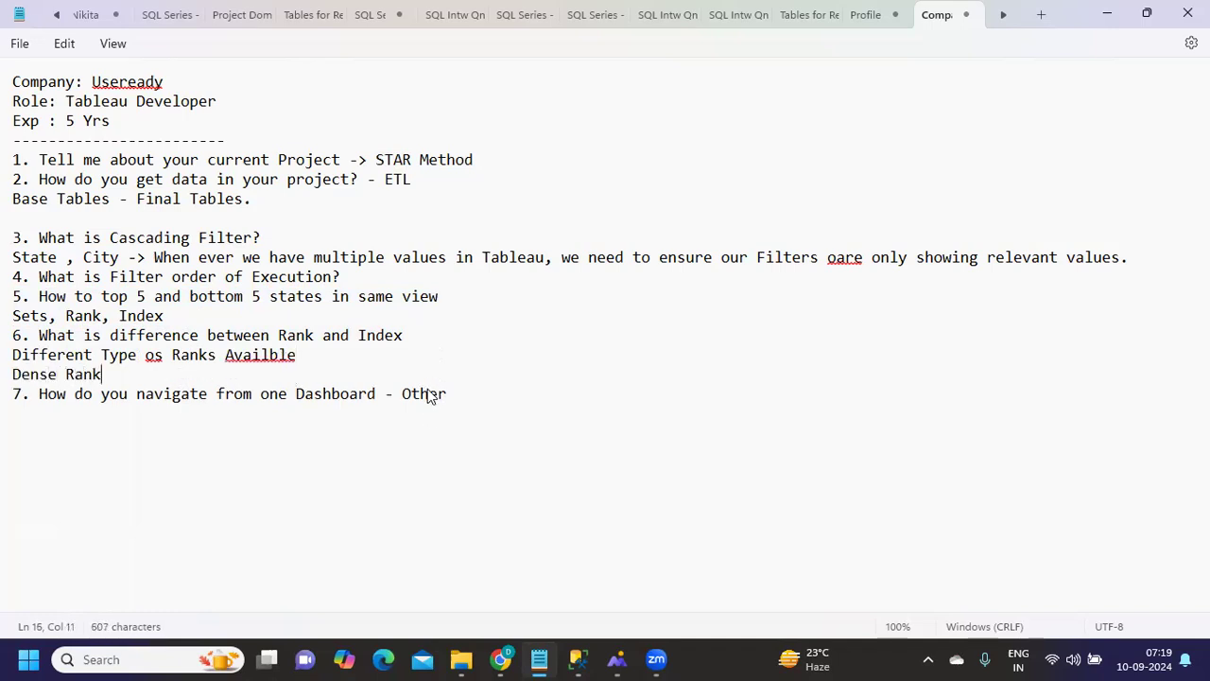
key(Return)
text(Unique)
key(Return)
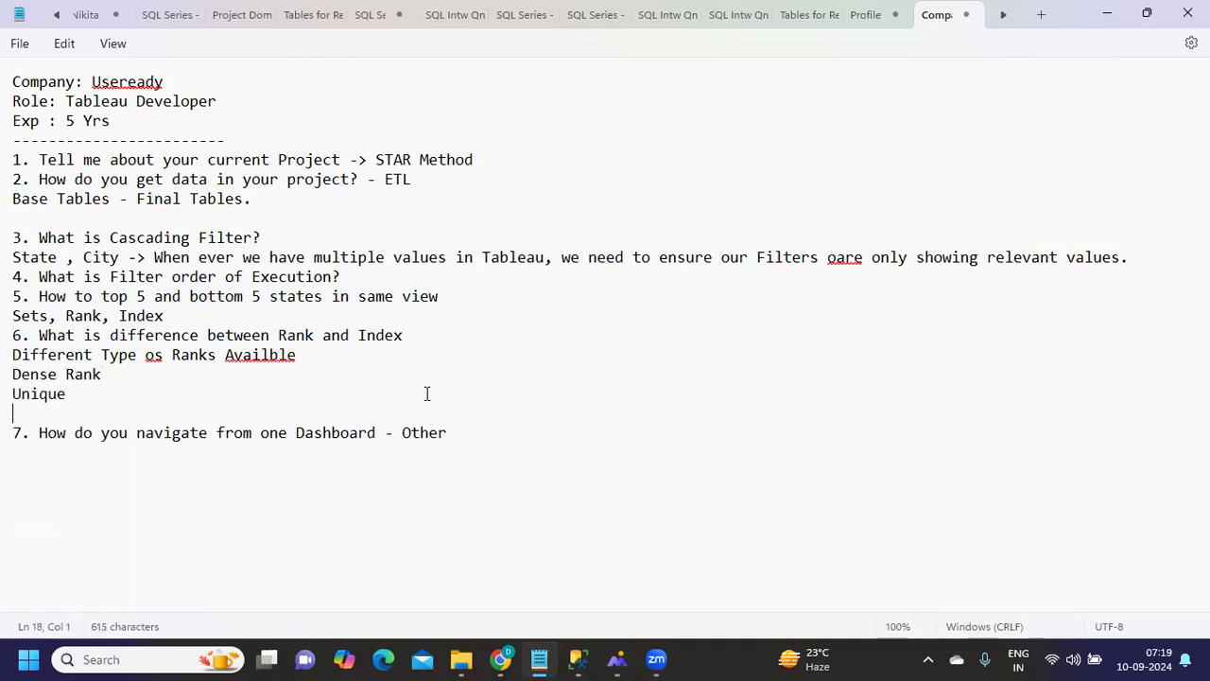
text(Modified)
key(Return)
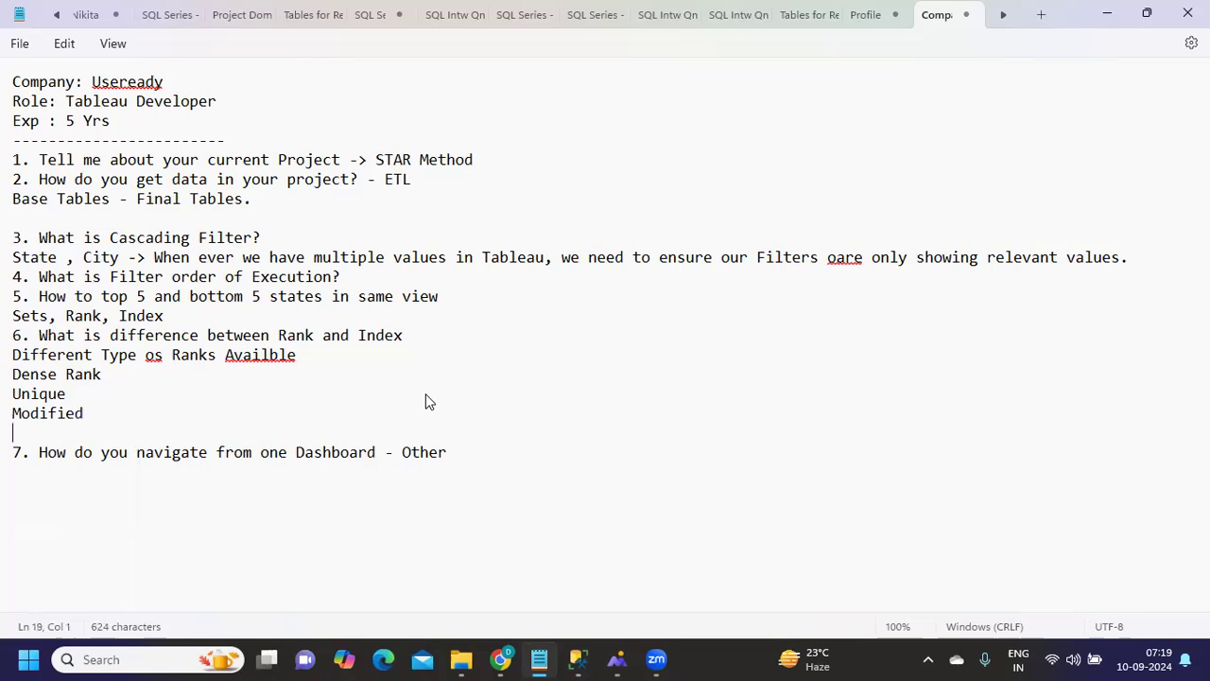
text(percentile Rank)
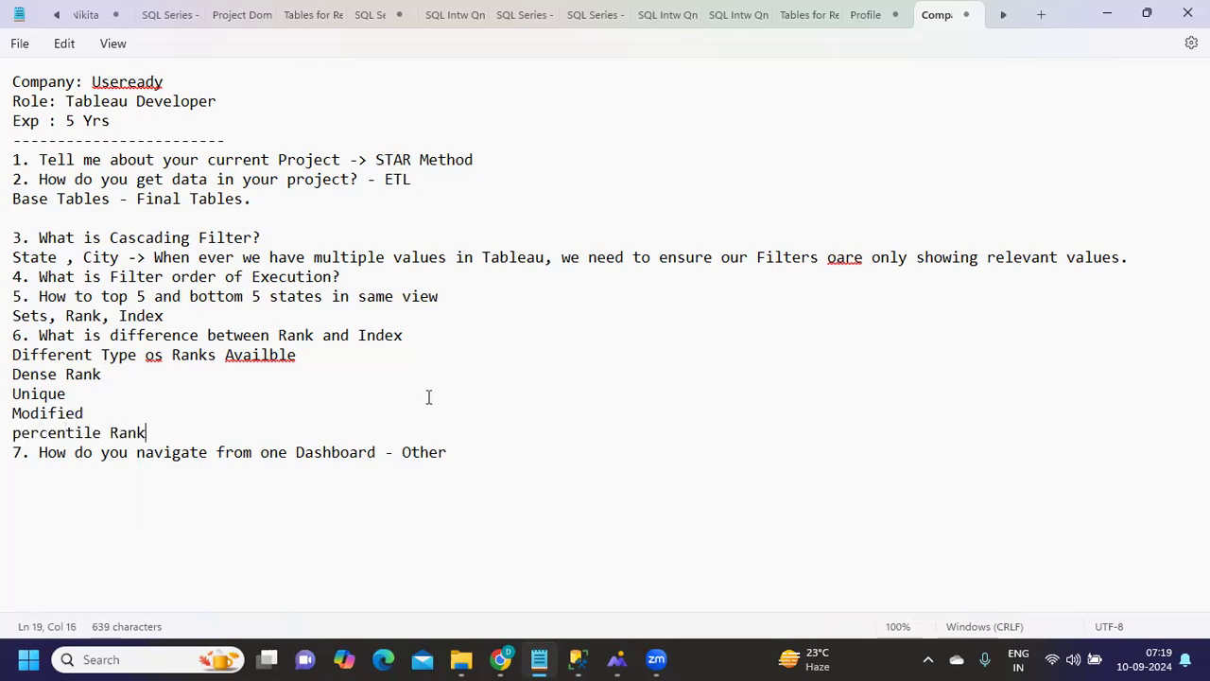
key(Return)
text(Rank)
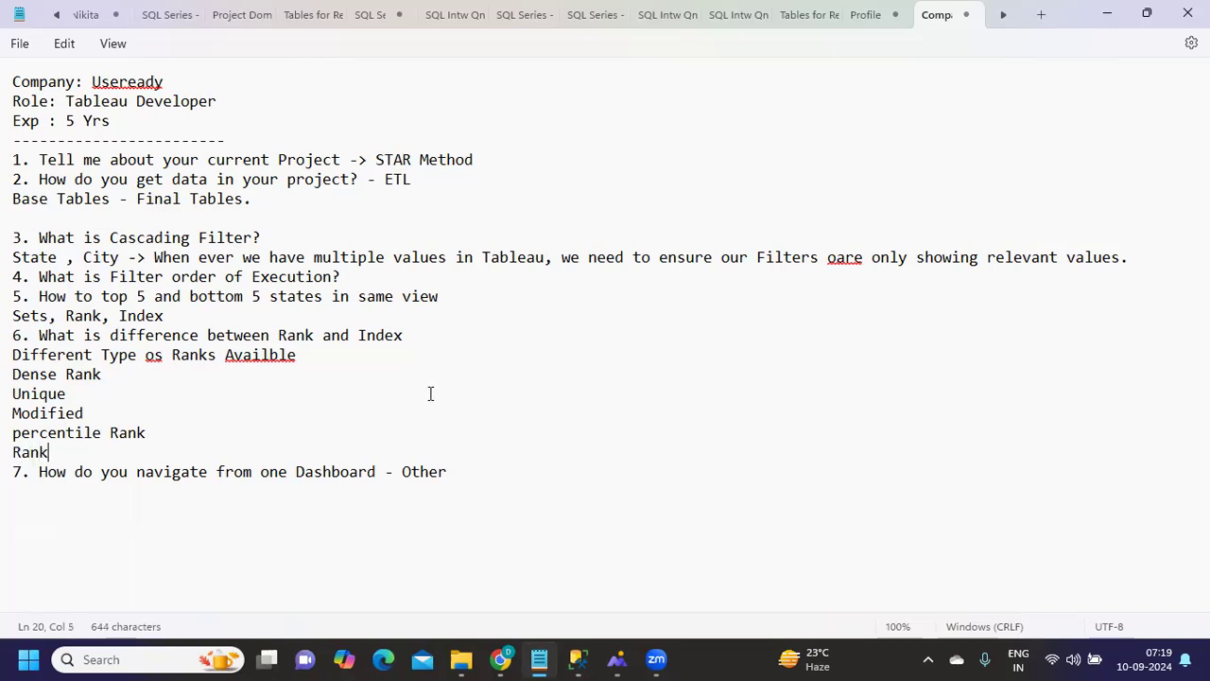
- Highlight the rank types list under question 6 to review it
drag(66, 463, 15, 377)
double_click(32, 455)
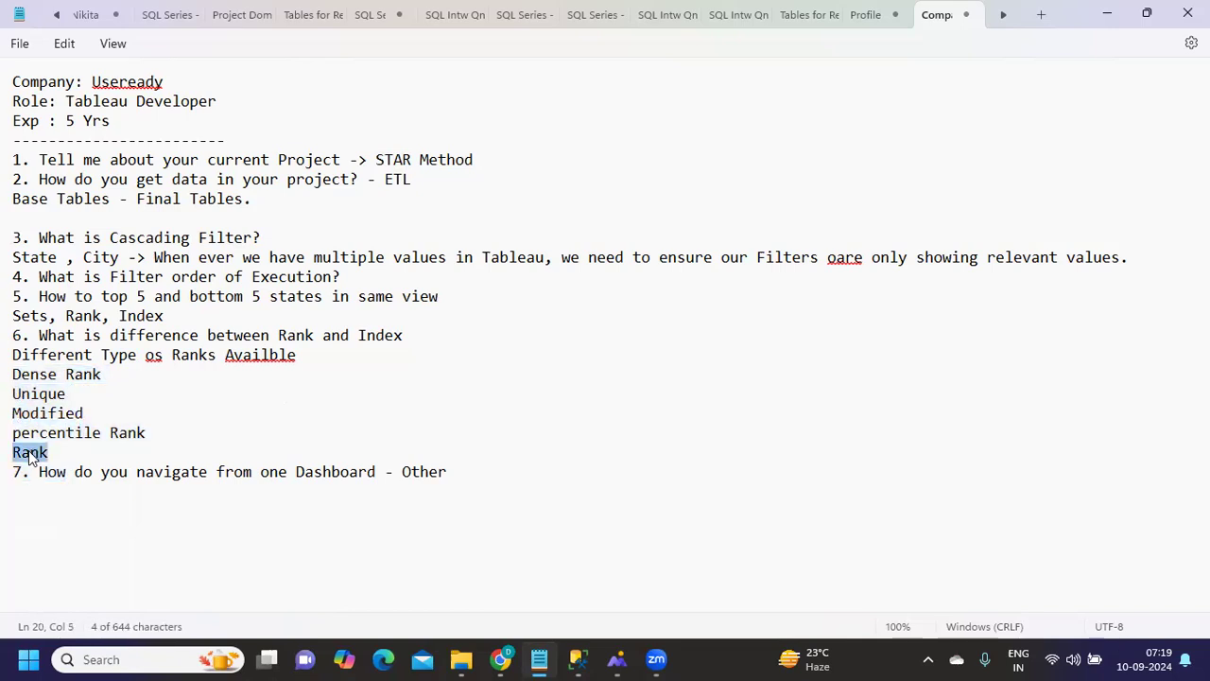
double_click(57, 375)
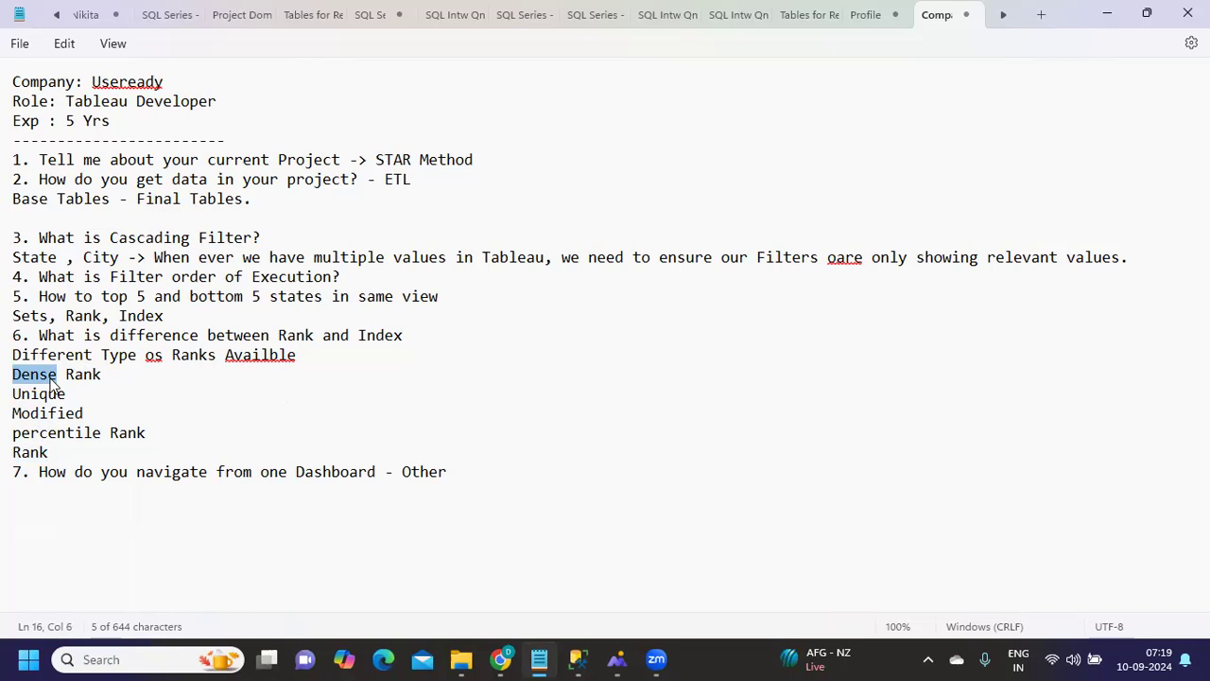
double_click(392, 339)
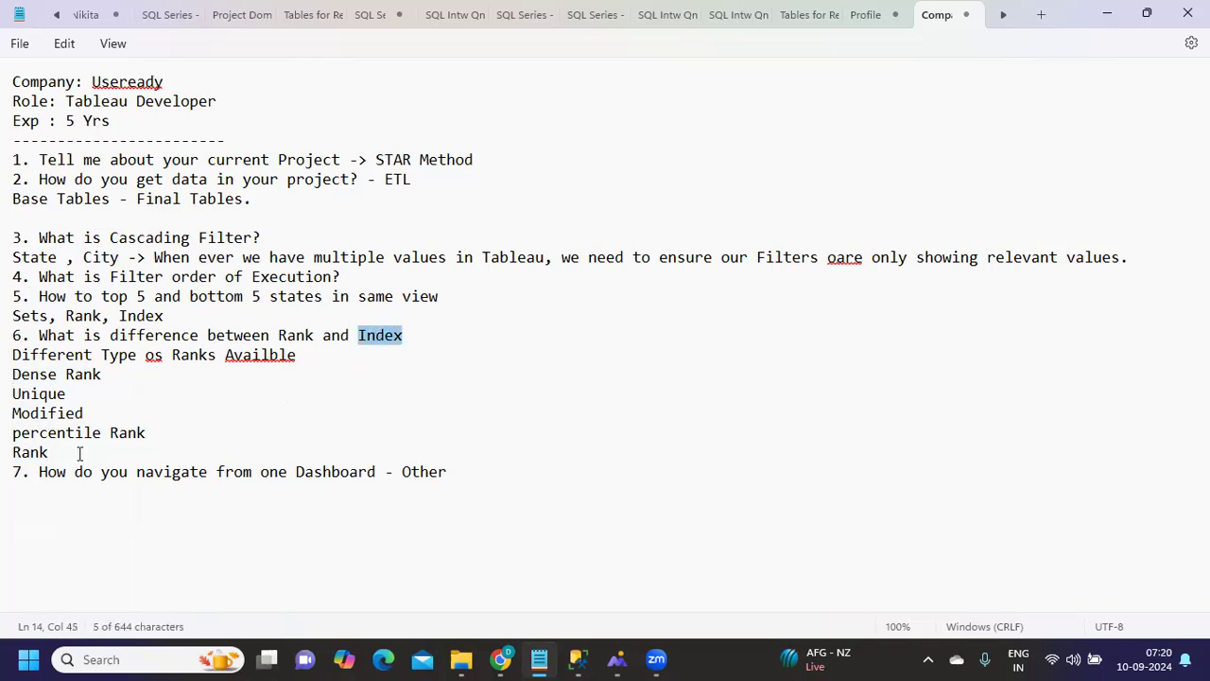
drag(80, 452, 4, 377)
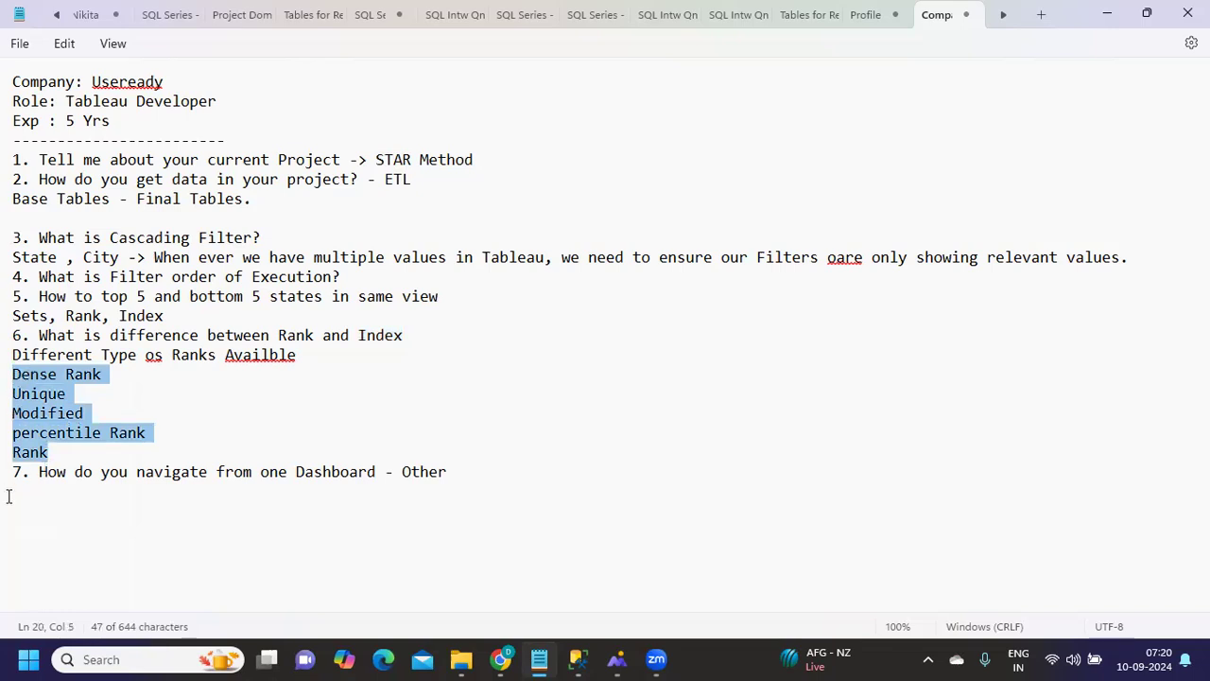
double_click(31, 454)
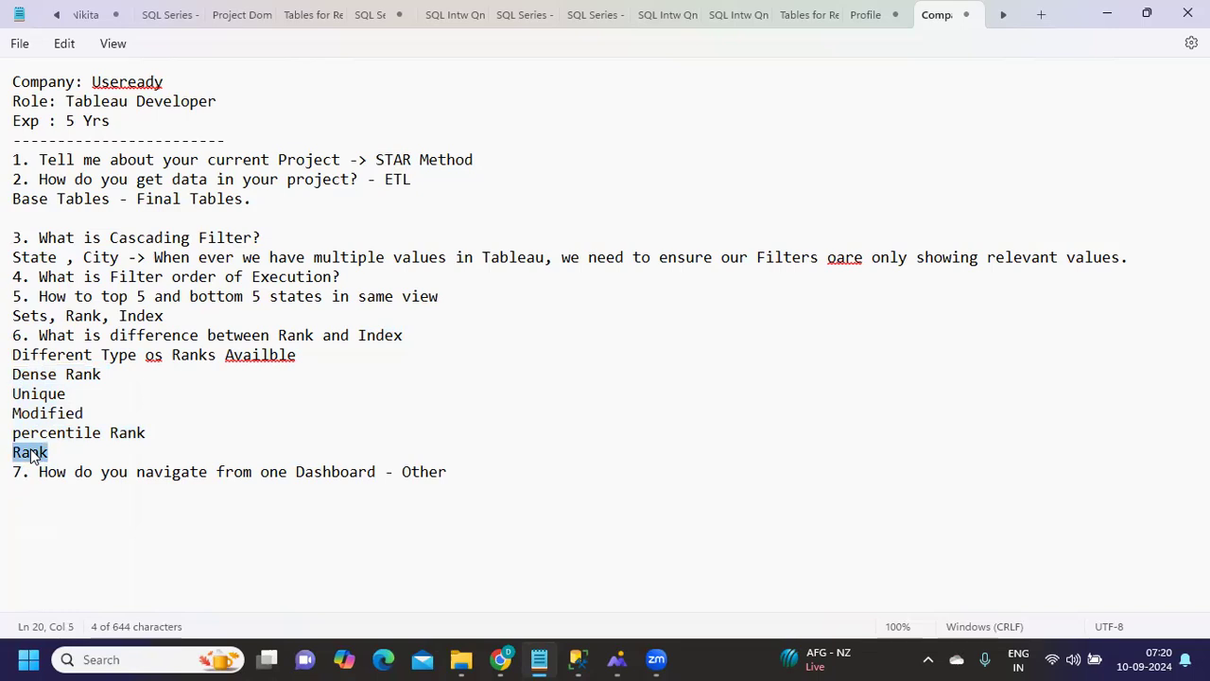
click(178, 501)
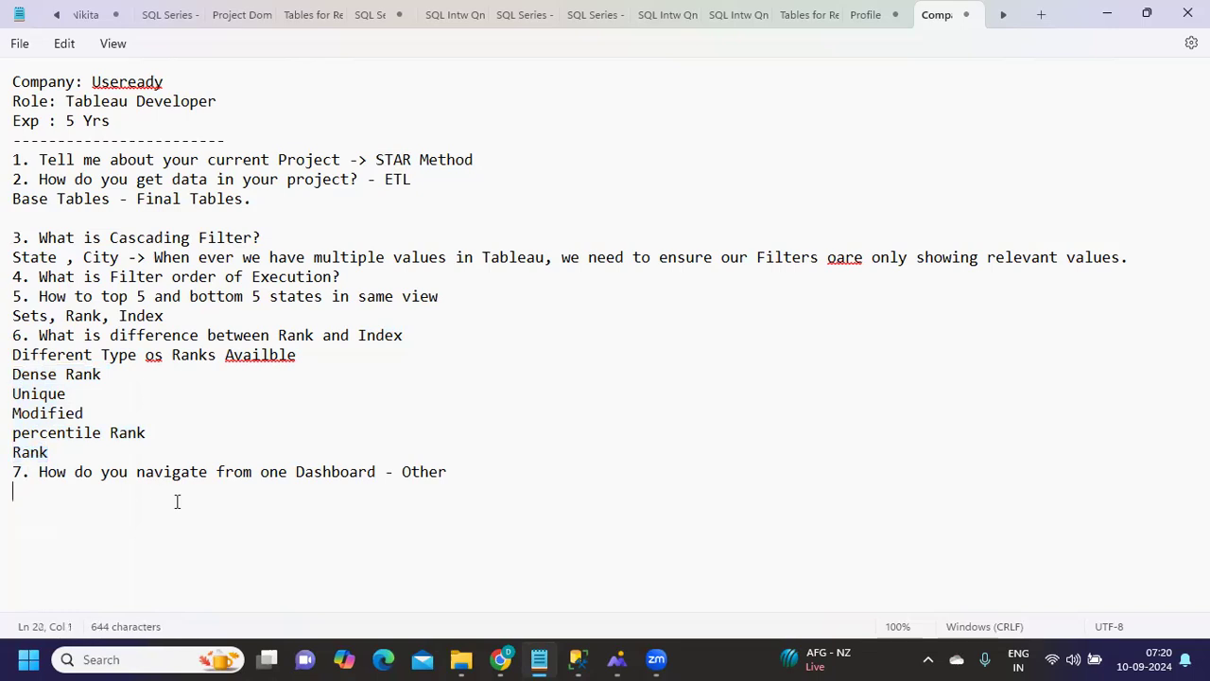
drag(74, 452, 3, 364)
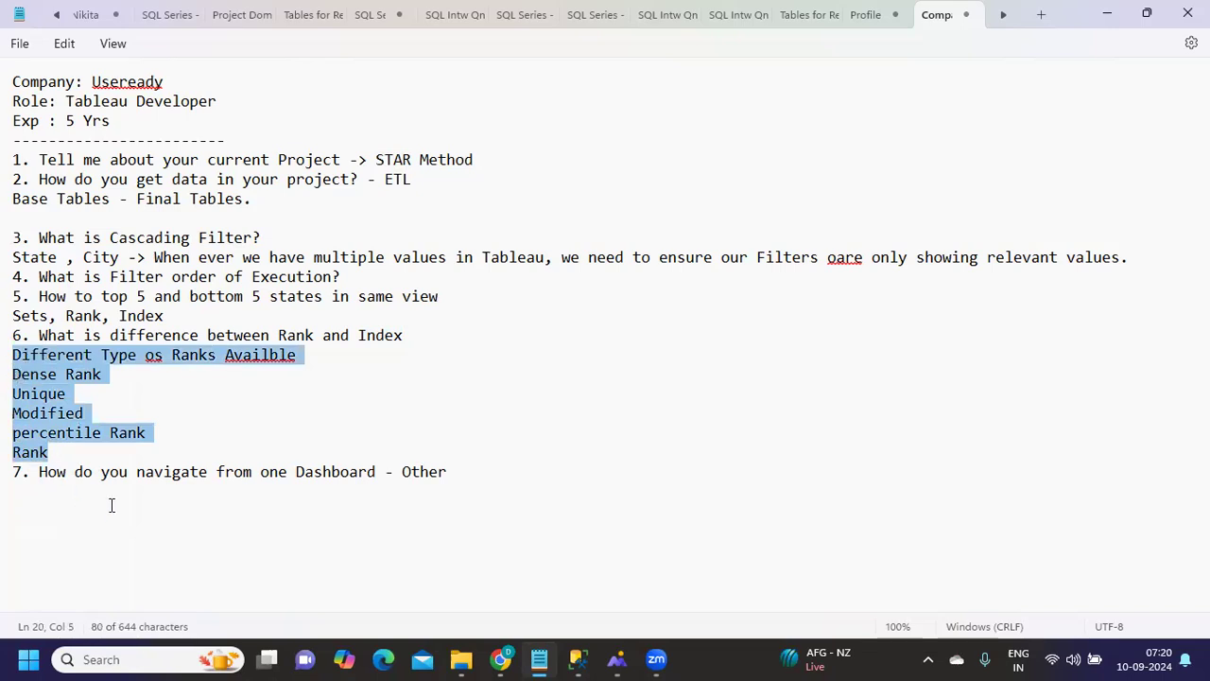
click(83, 503)
- Review question 7 on dashboard navigation, then switch to the SQLQuery1 window in Management Studio
mouse_move(40, 478)
mouse_down()
mouse_move(450, 482)
mouse_move(6, 475)
mouse_move(54, 483)
mouse_up()
click(488, 480)
click(68, 484)
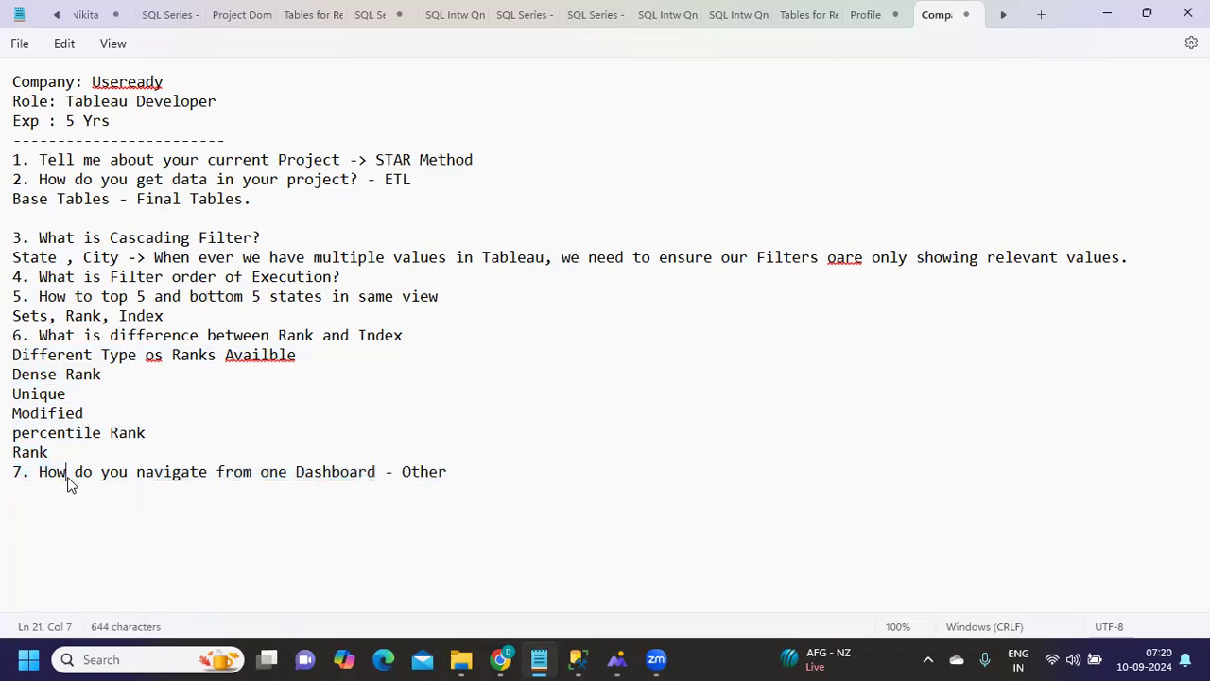
click(193, 478)
click(339, 473)
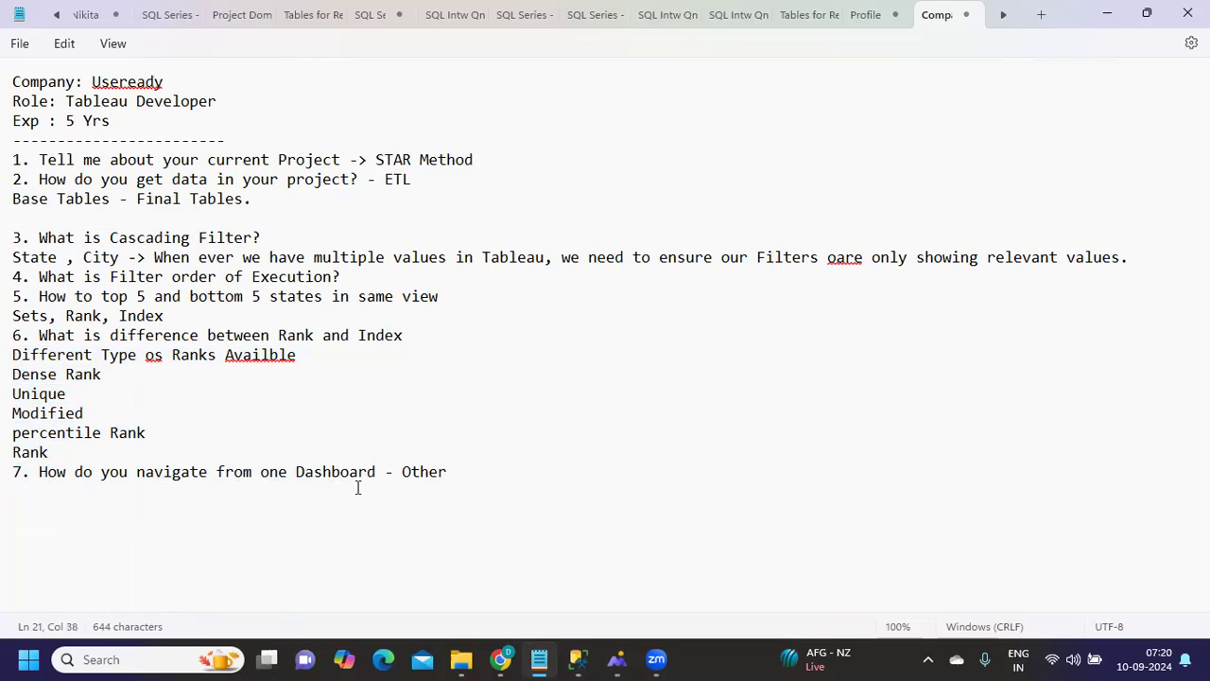
mouse_move(578, 659)
click(569, 593)
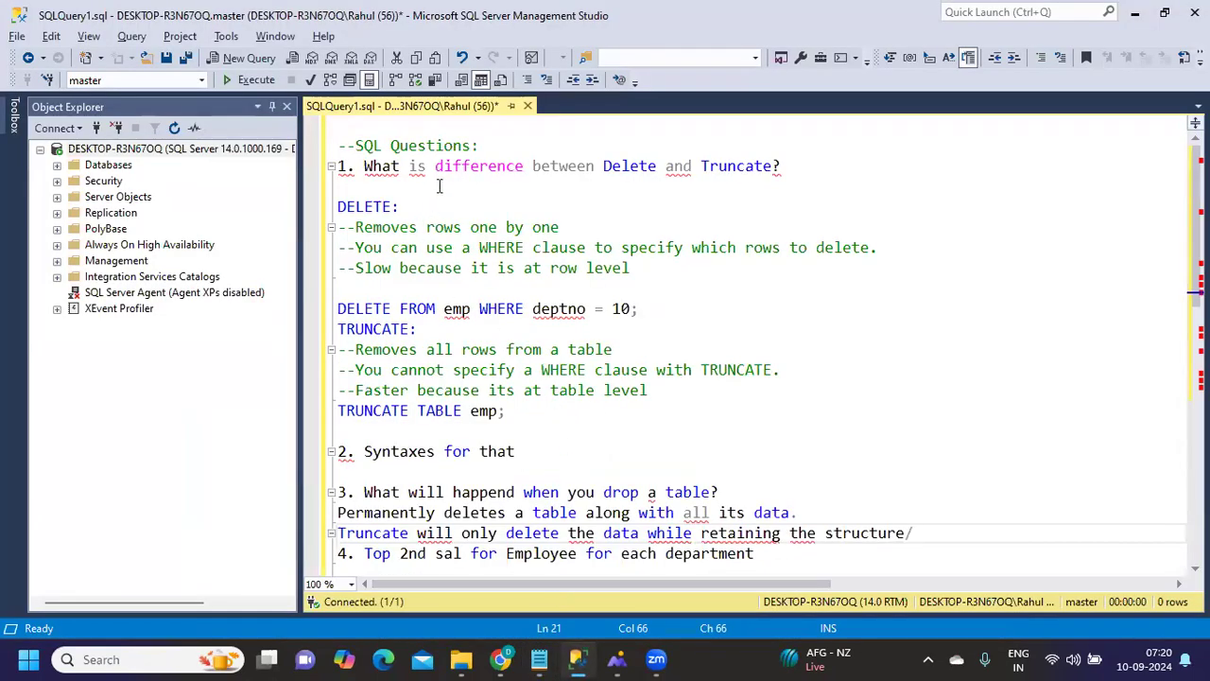
drag(444, 170, 781, 168)
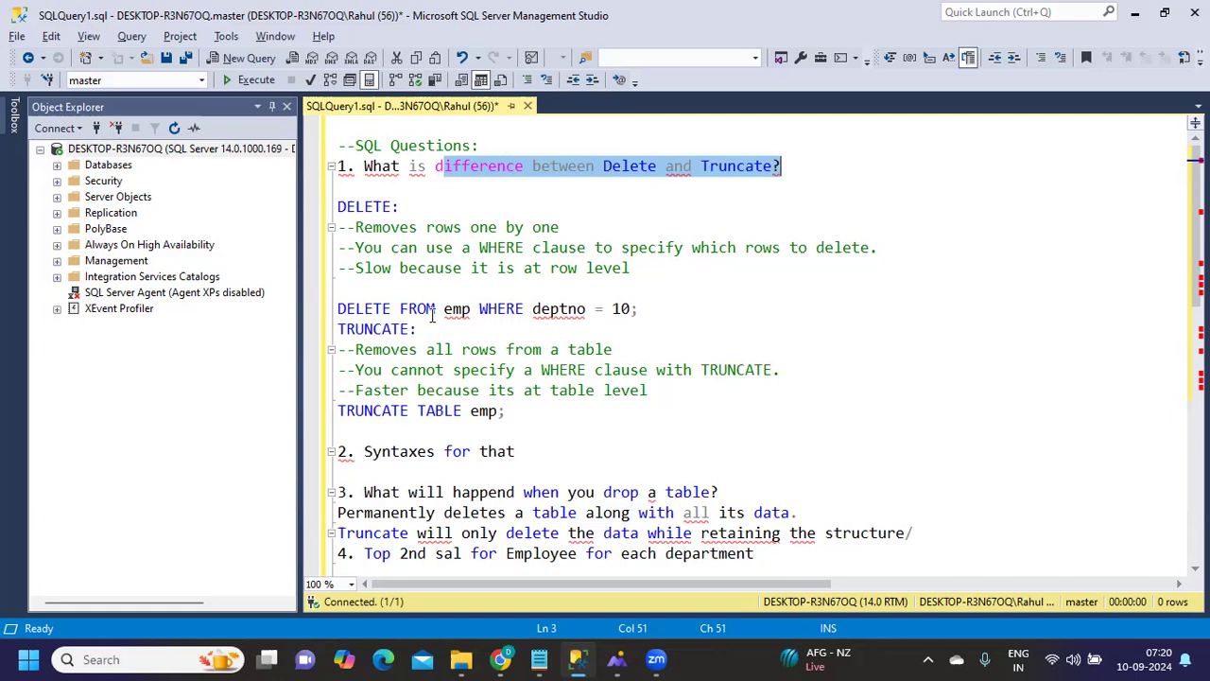
double_click(407, 229)
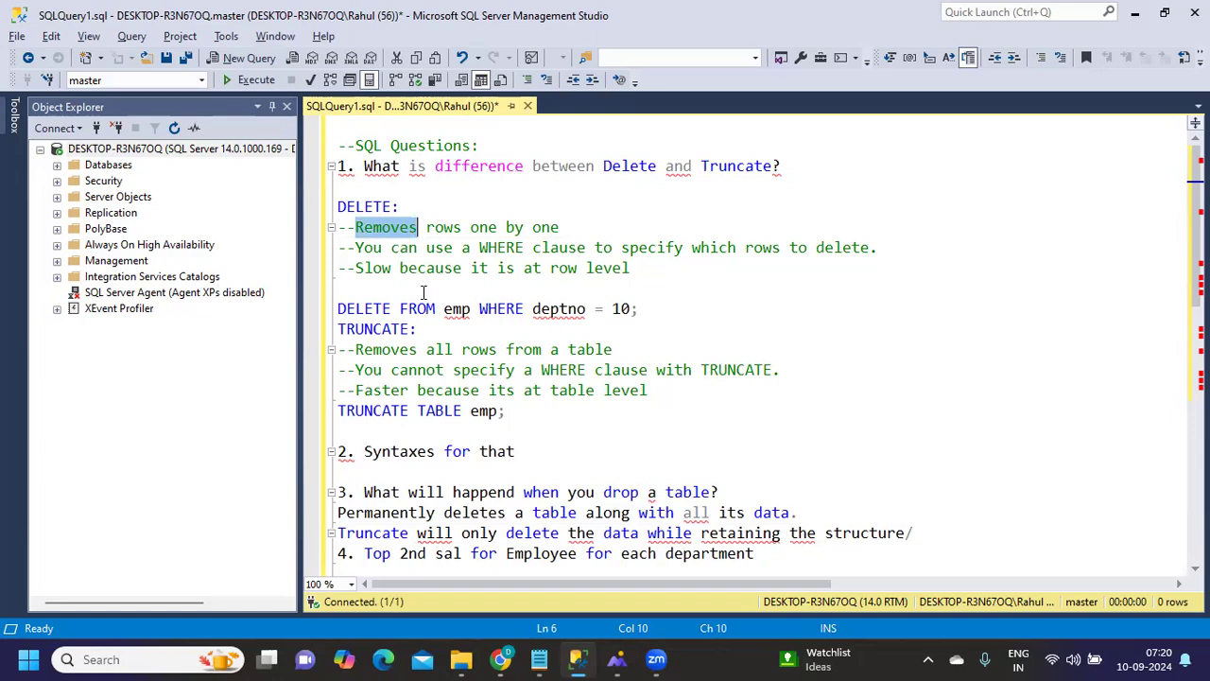
drag(444, 308, 472, 308)
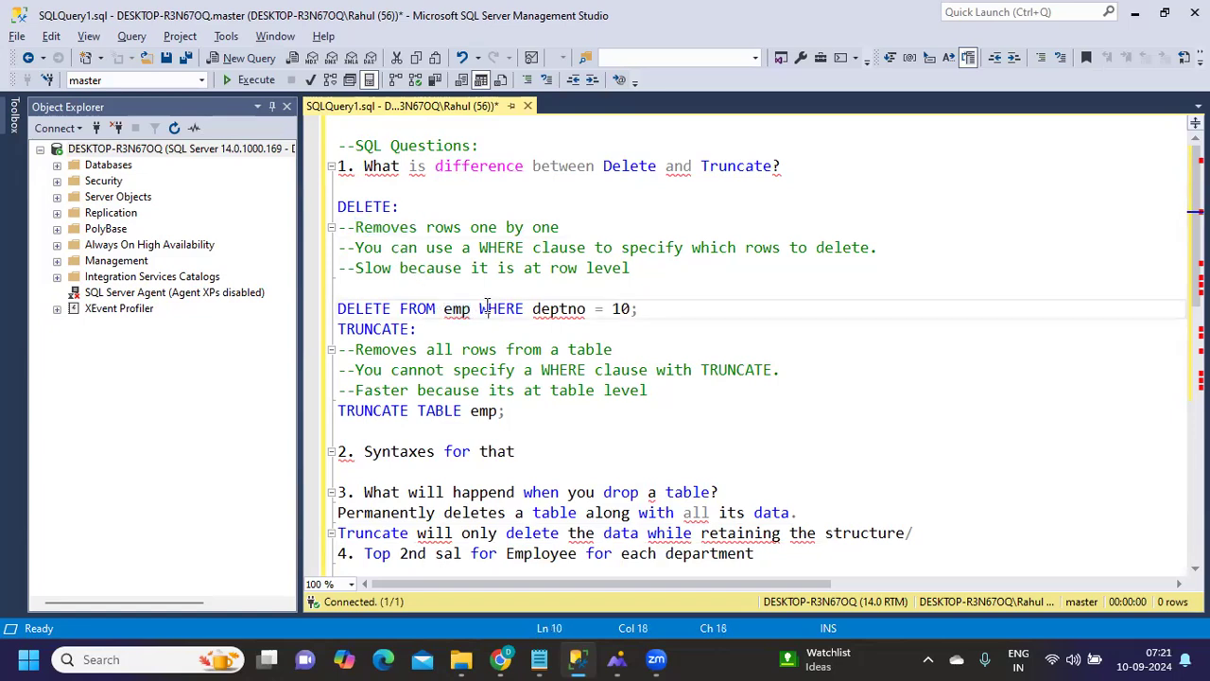
double_click(482, 308)
double_click(553, 312)
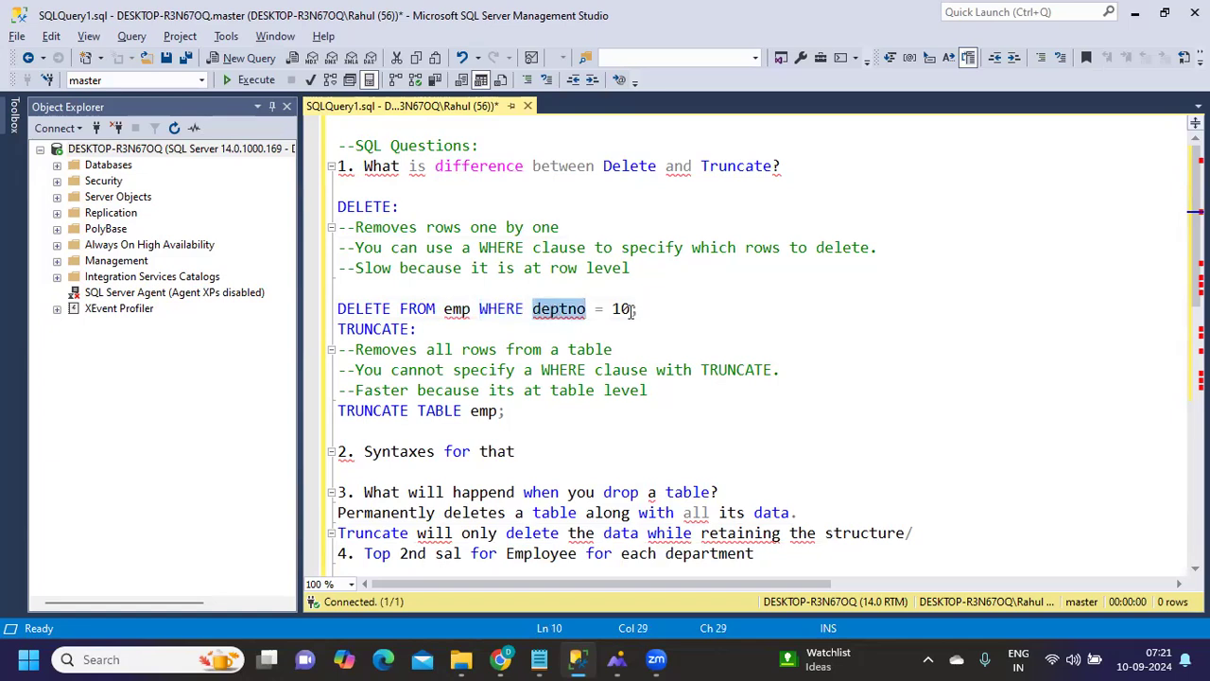
click(649, 310)
drag(682, 315, 326, 320)
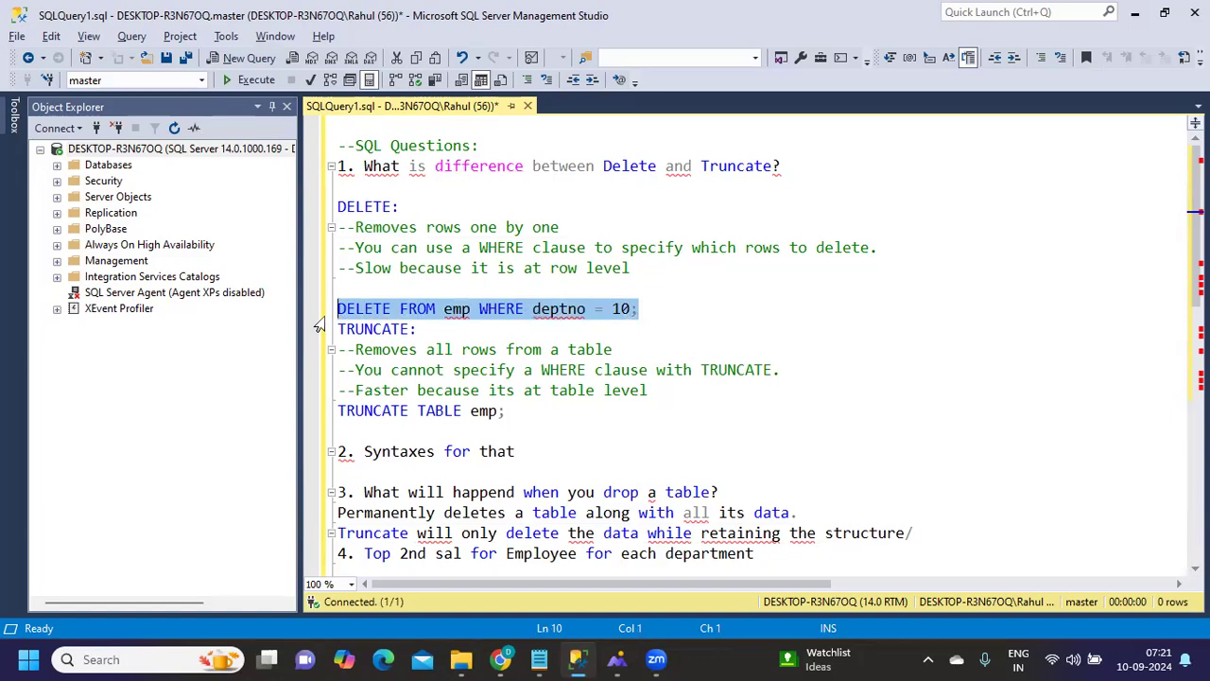
drag(382, 228, 599, 227)
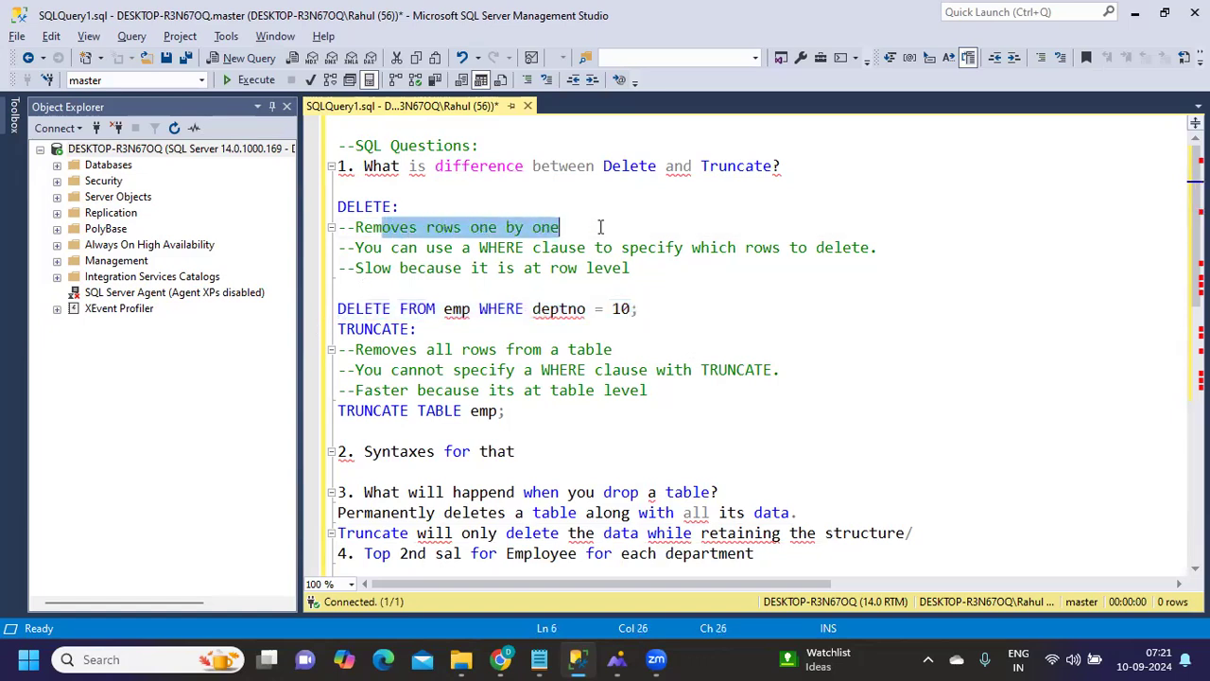
drag(444, 248, 721, 244)
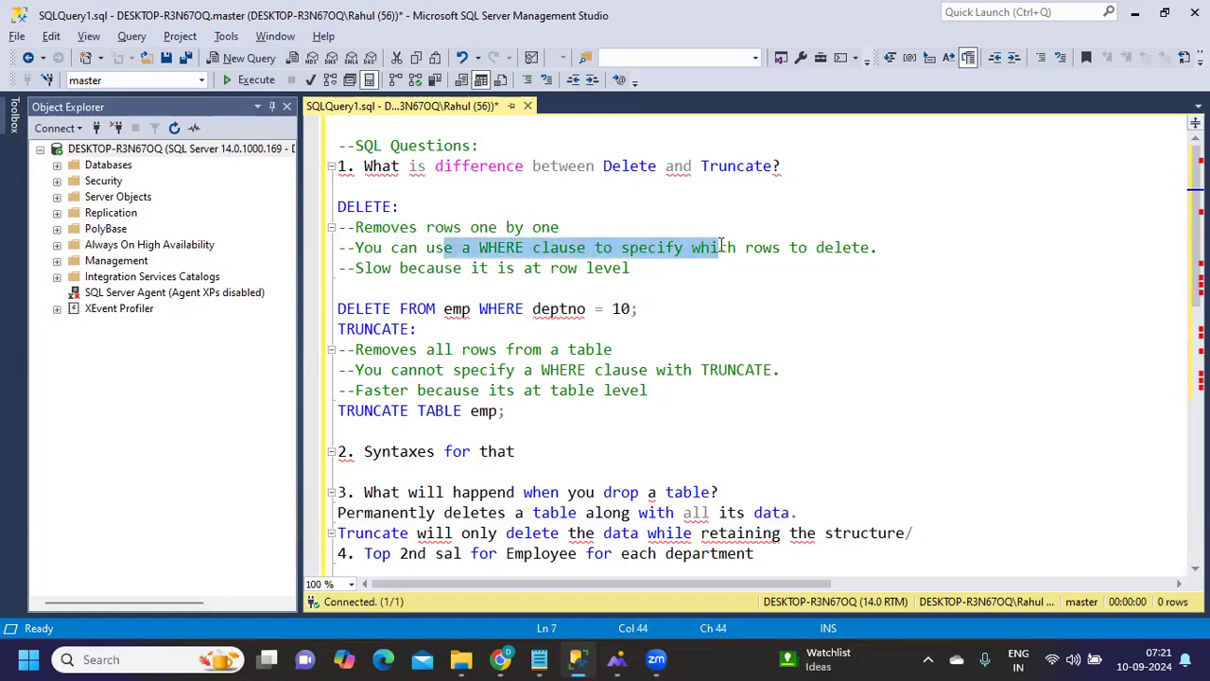
drag(399, 269, 632, 268)
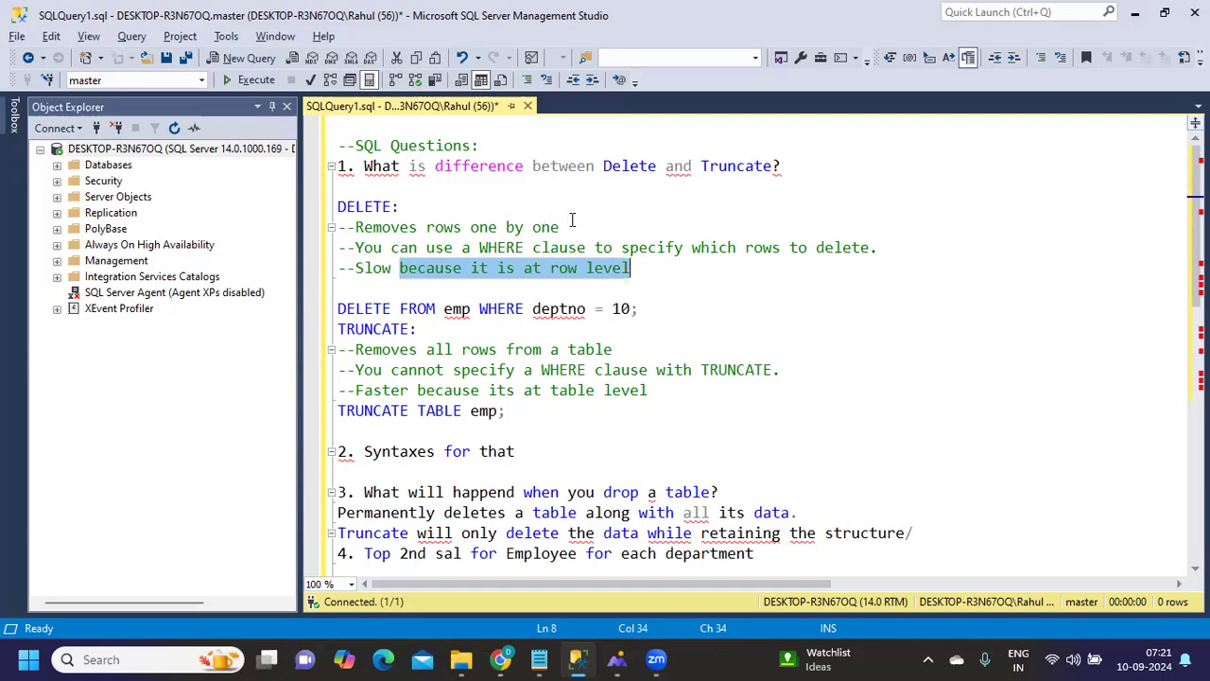
drag(573, 224, 435, 227)
drag(631, 269, 289, 215)
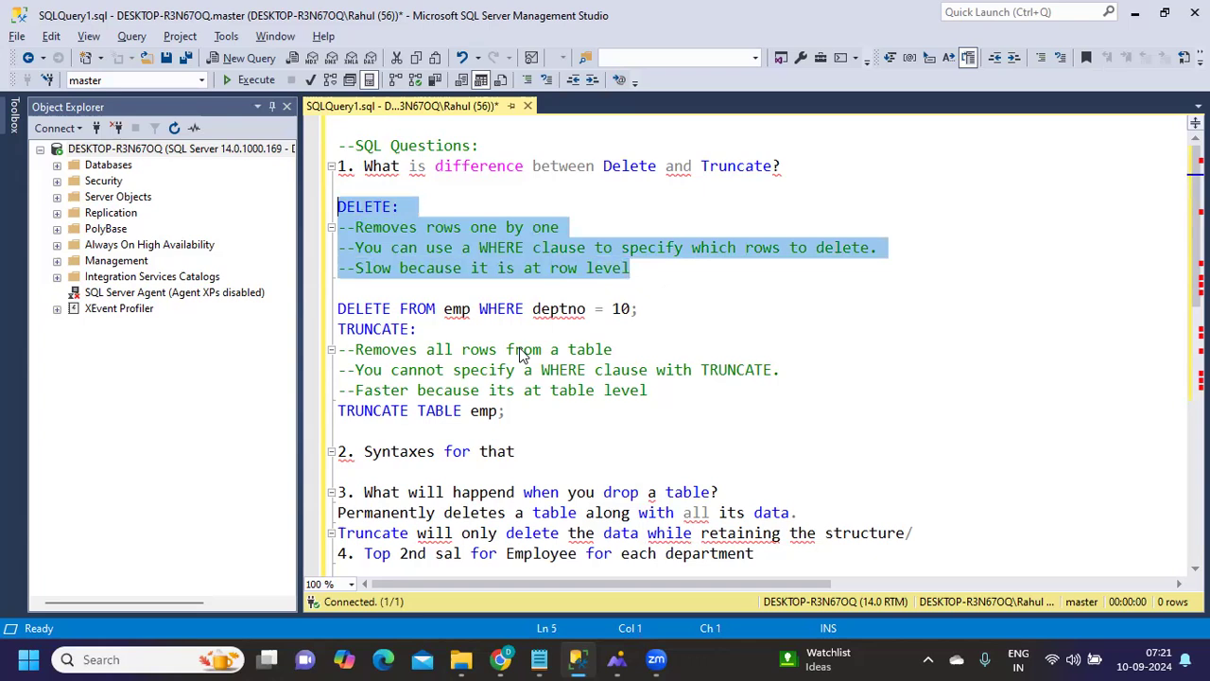
click(382, 229)
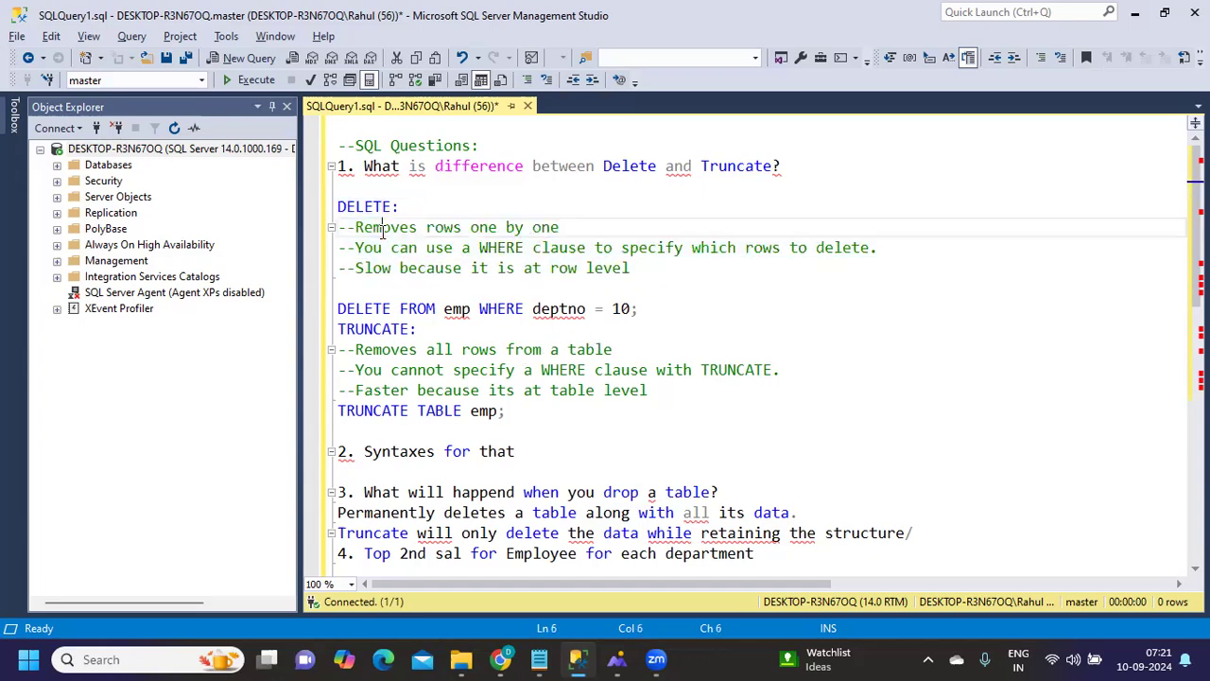
drag(679, 268, 325, 234)
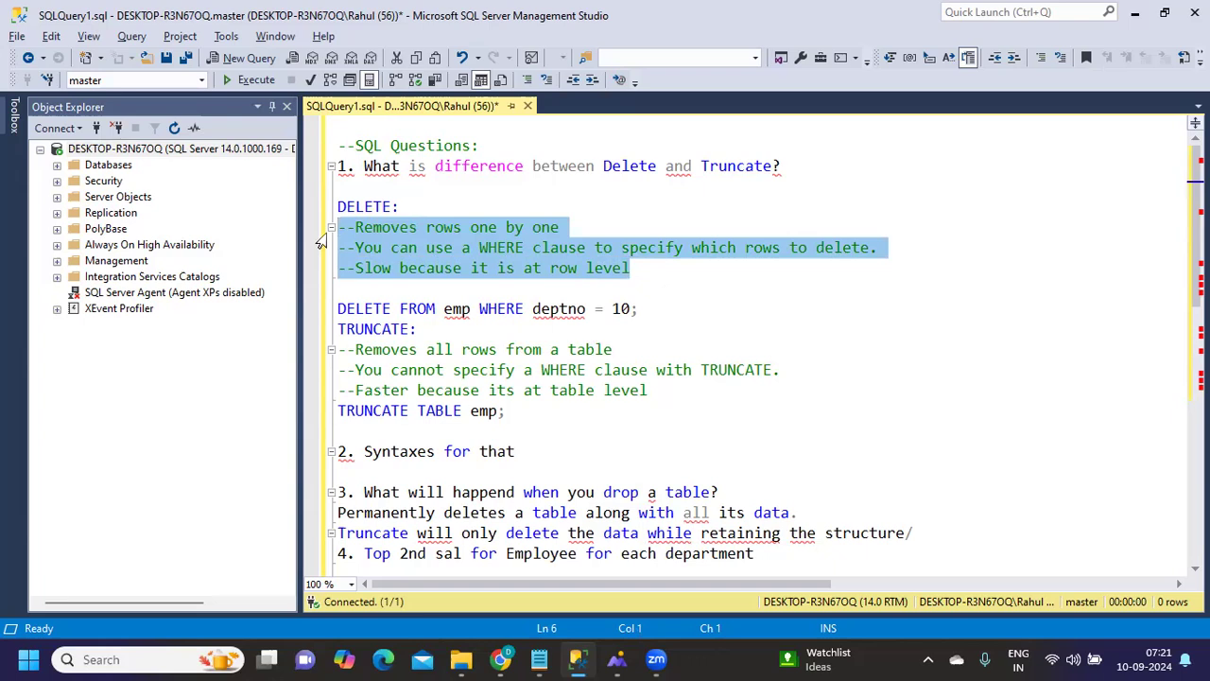
scroll(321, 241, down, 1)
double_click(374, 268)
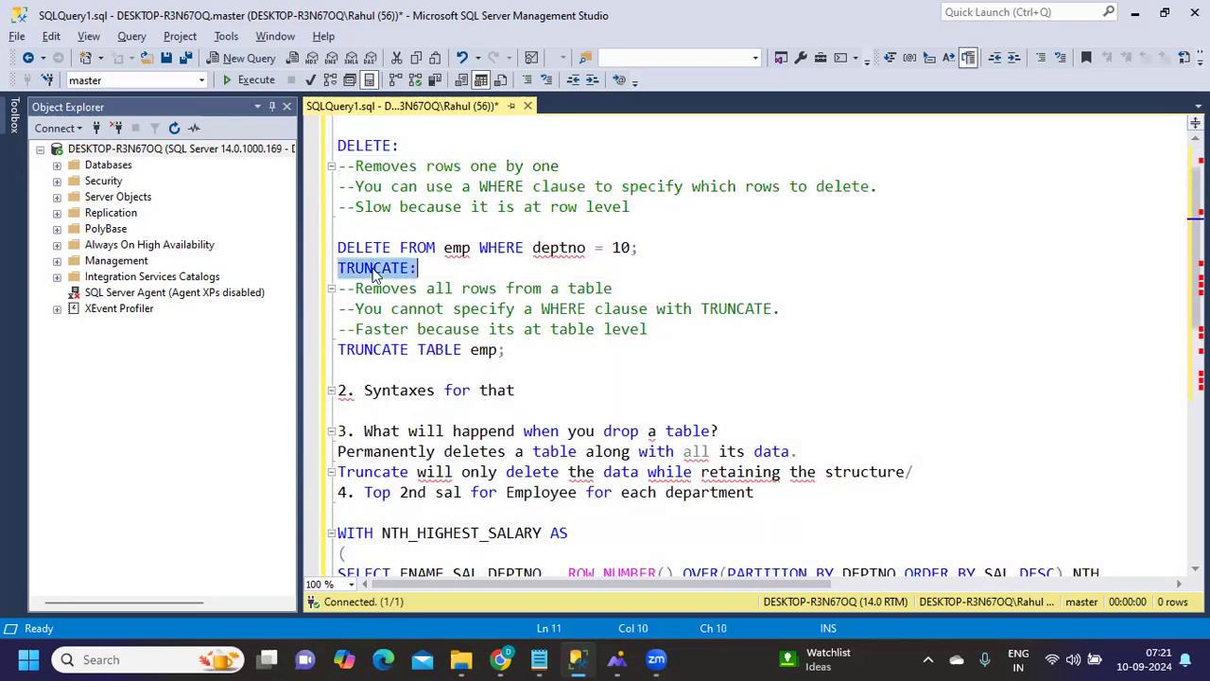
drag(661, 289, 297, 293)
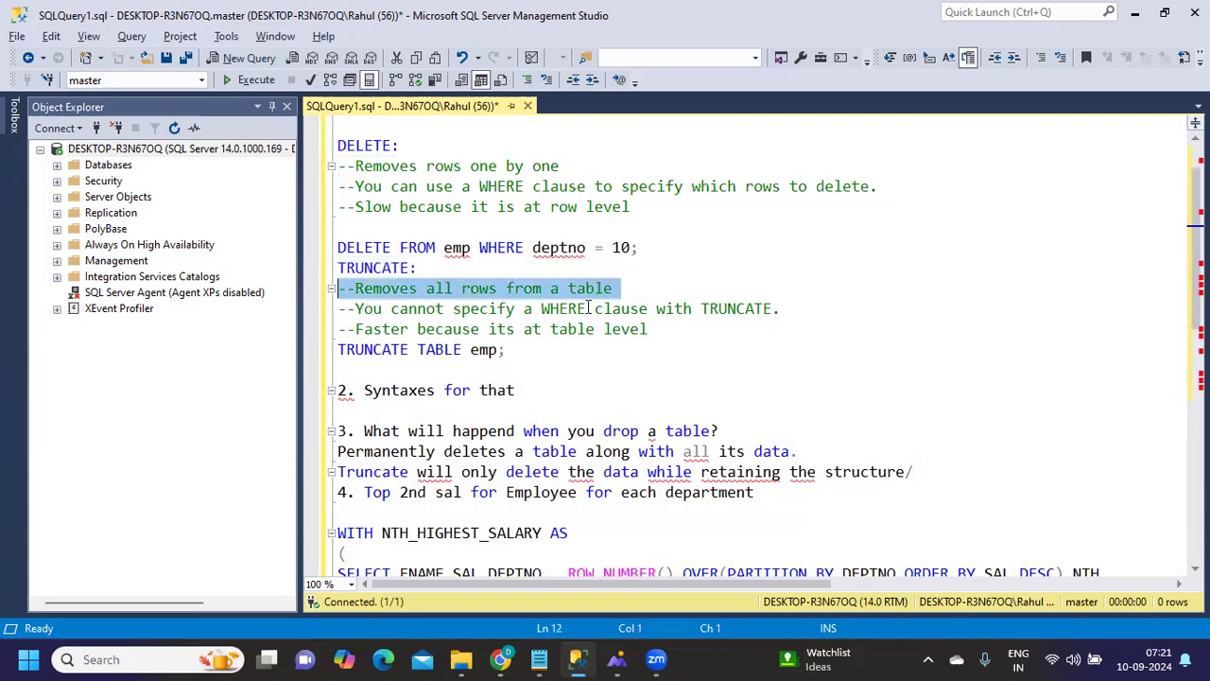
drag(821, 310, 487, 317)
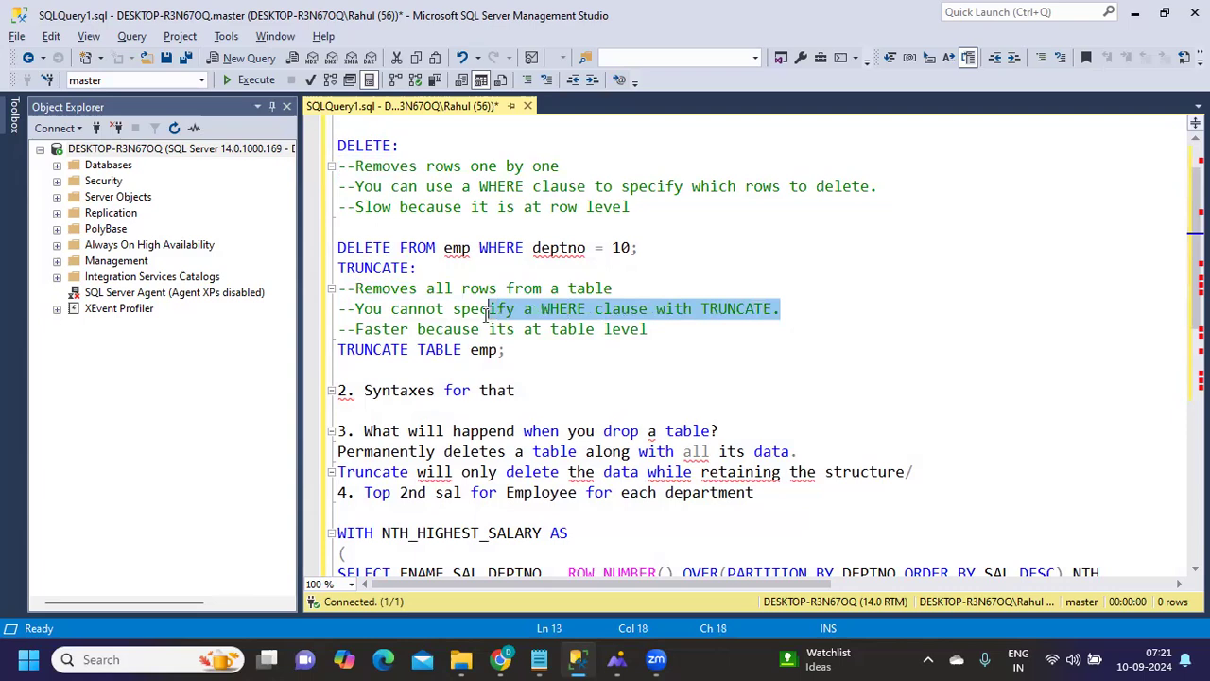
drag(665, 328, 357, 328)
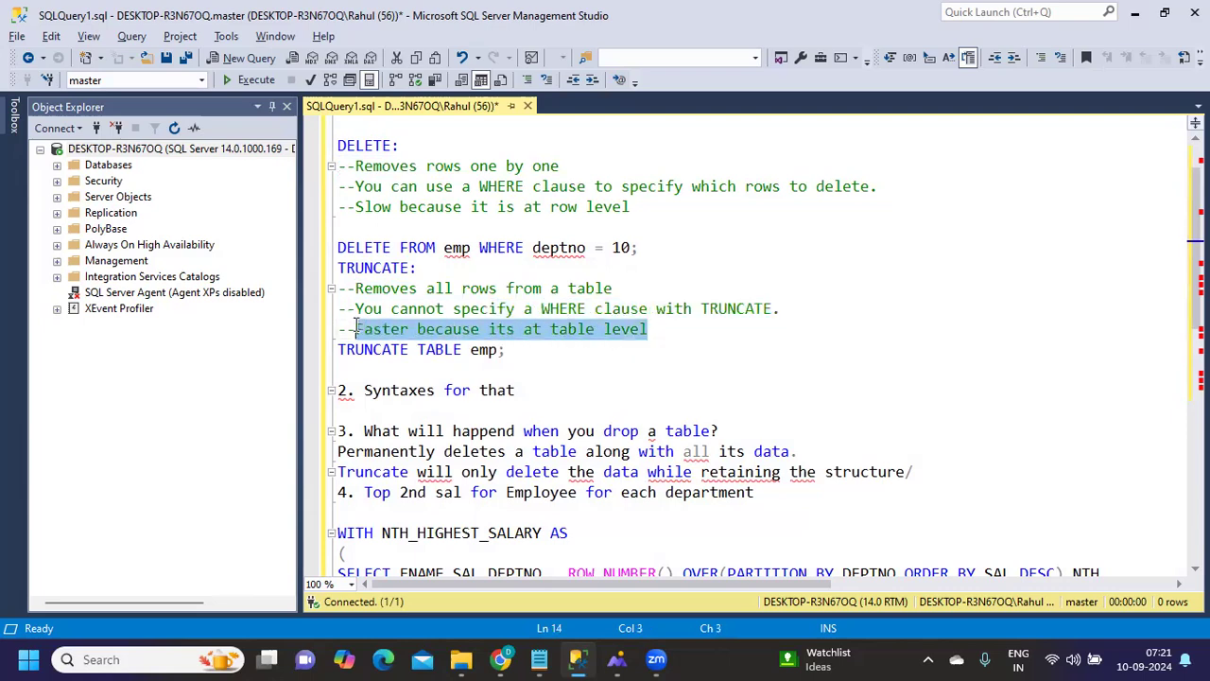
double_click(370, 187)
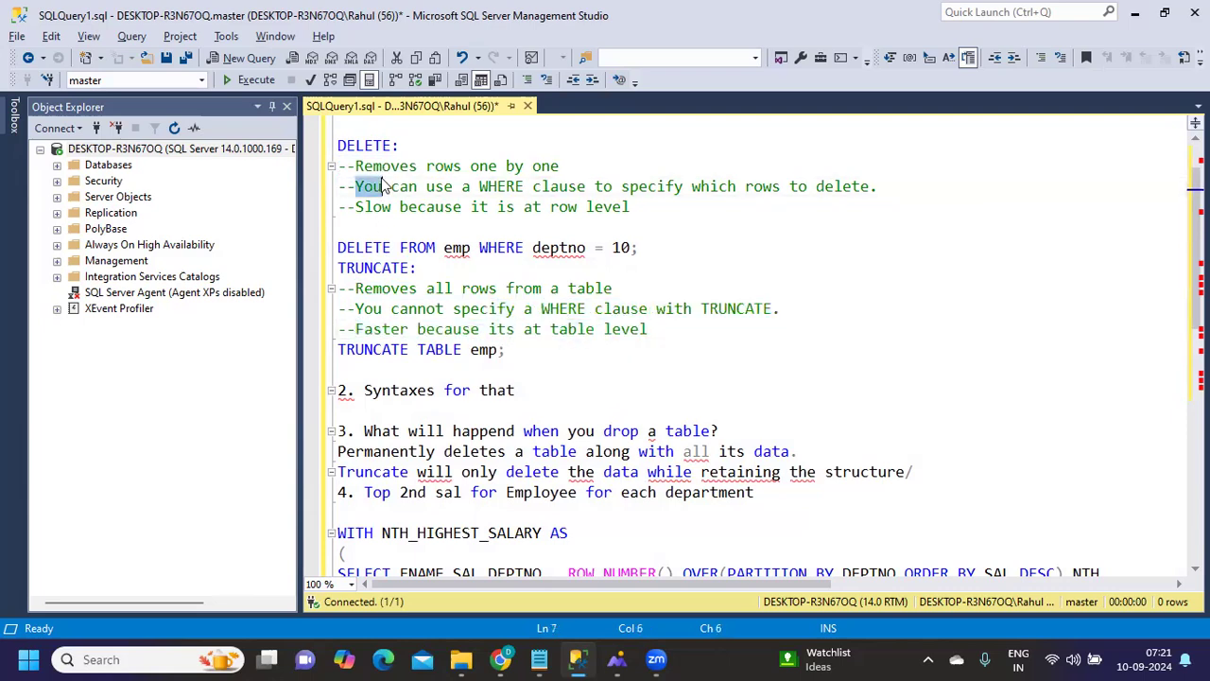
click(389, 267)
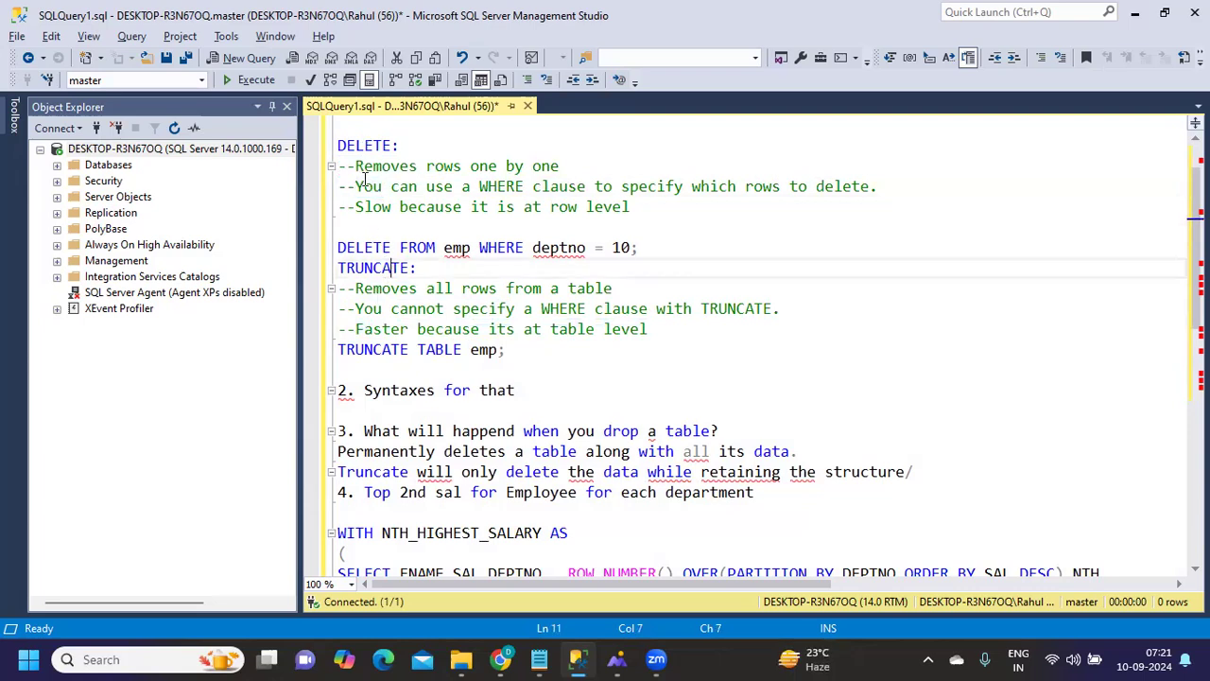
scroll(384, 330, down, 1)
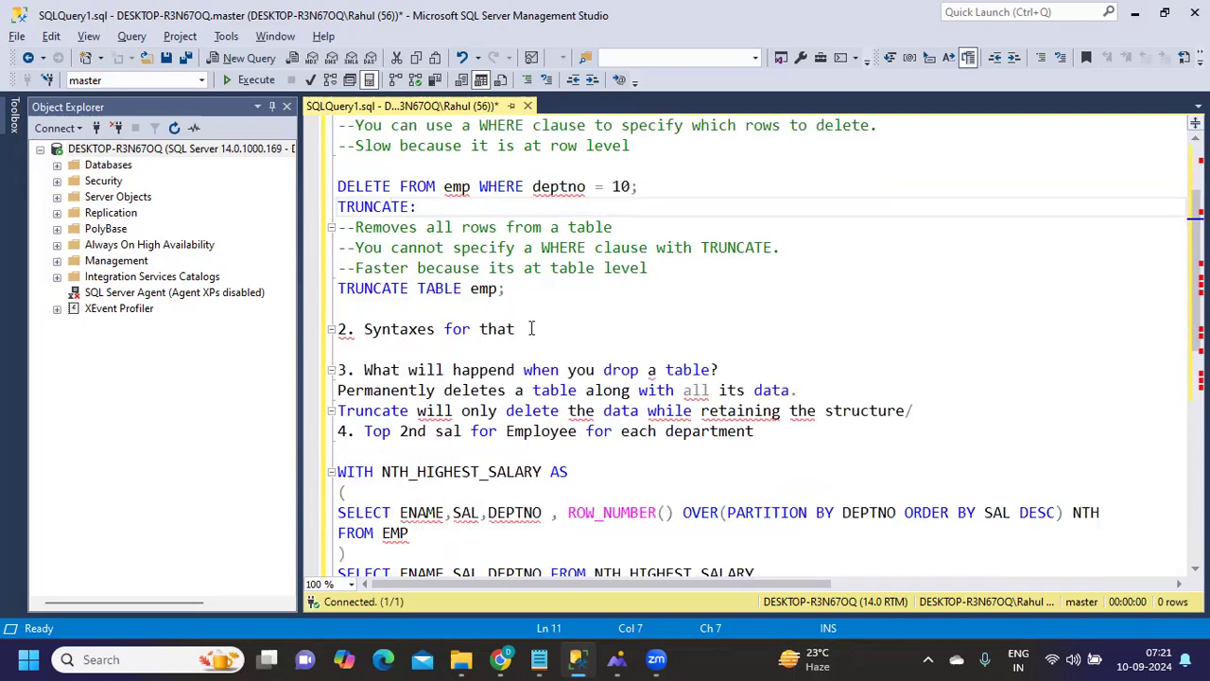
drag(528, 329, 336, 329)
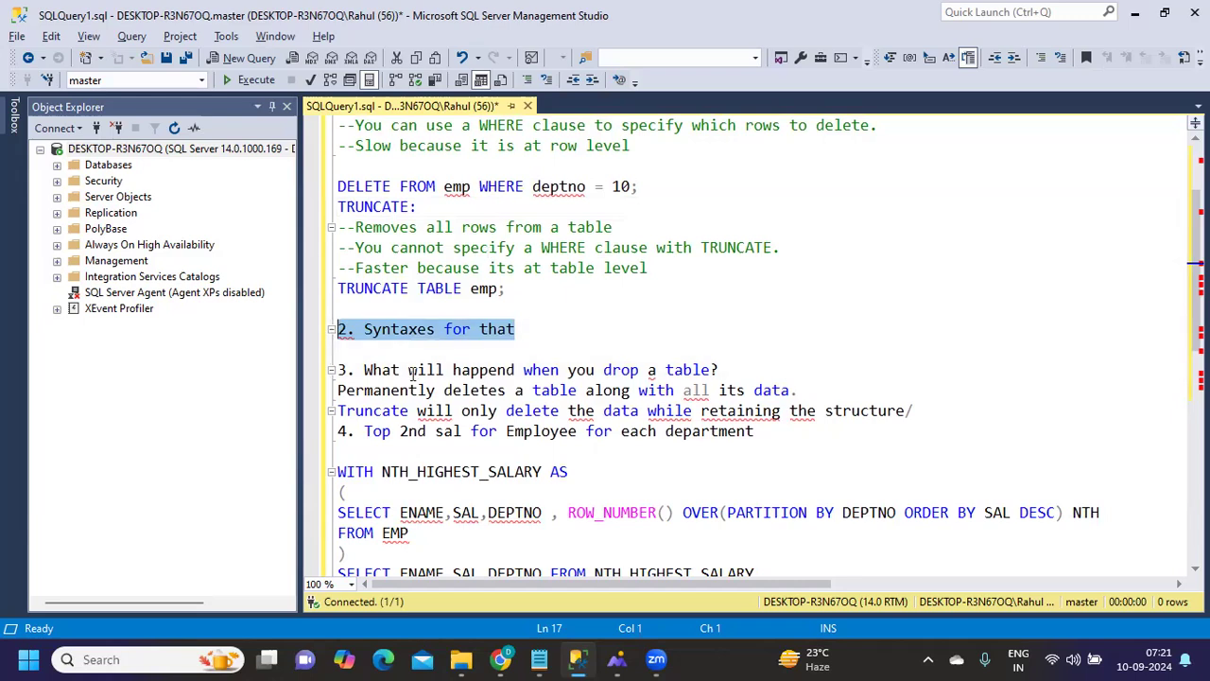
drag(523, 370, 723, 372)
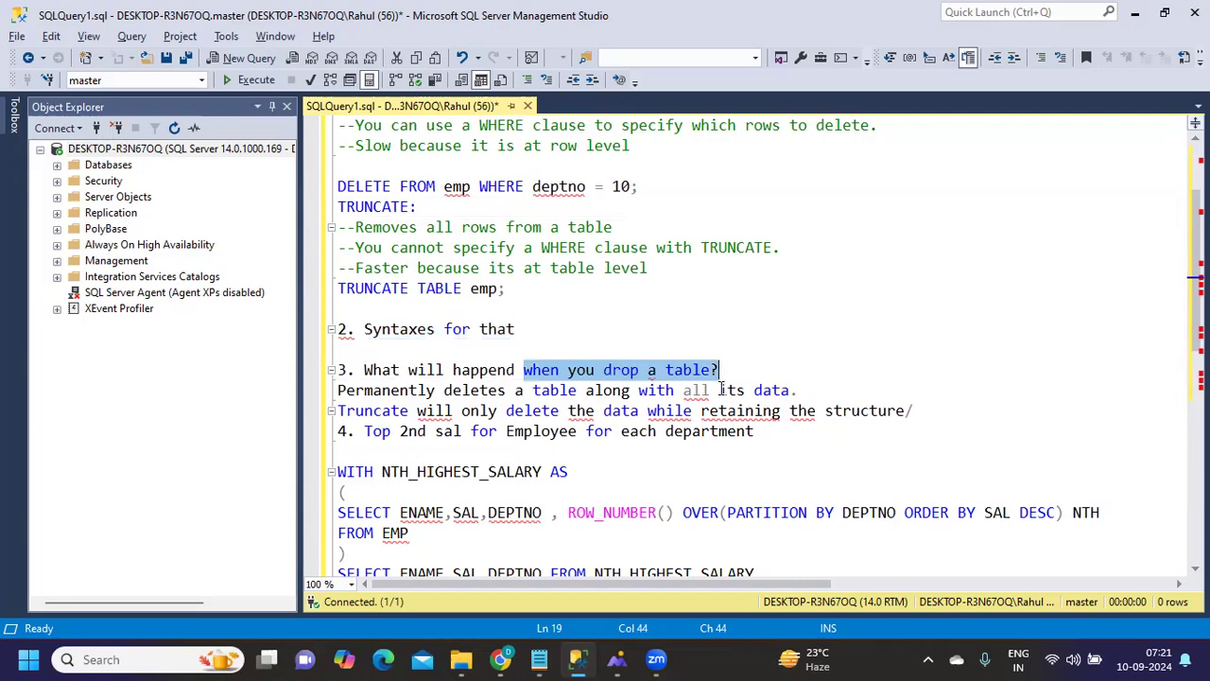
- Review the DELETE and TRUNCATE headings and the answer lines under the drop-table question
scroll(715, 378, up, 2)
double_click(376, 207)
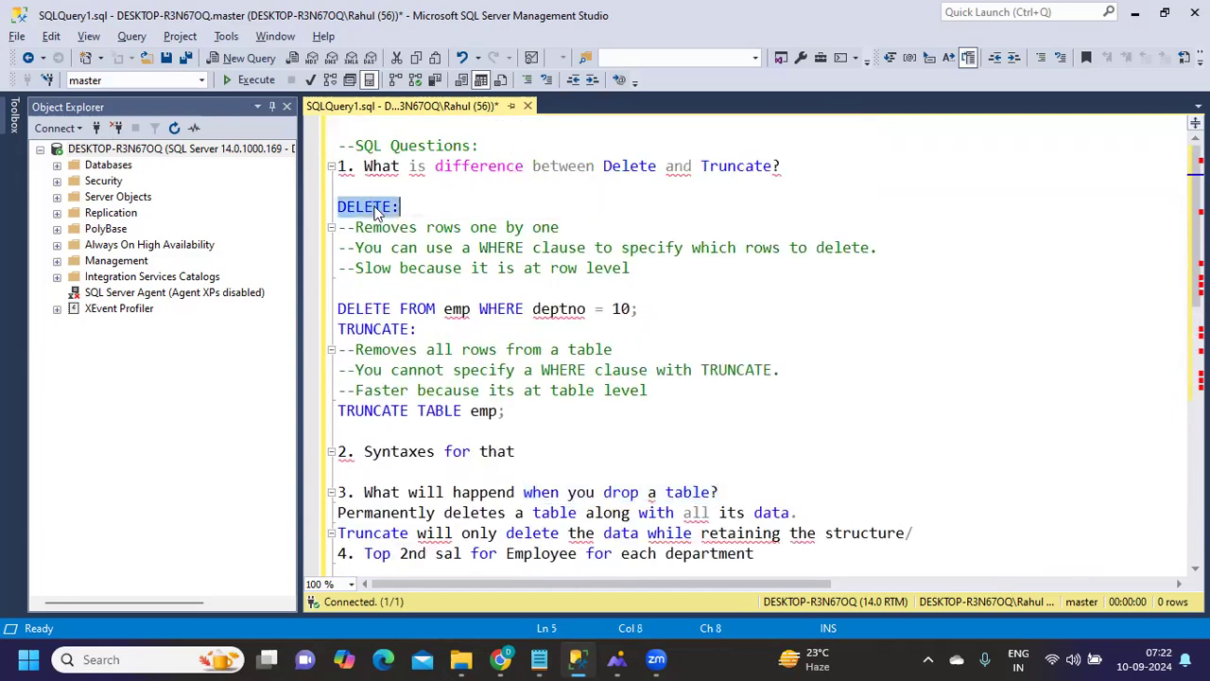
double_click(385, 336)
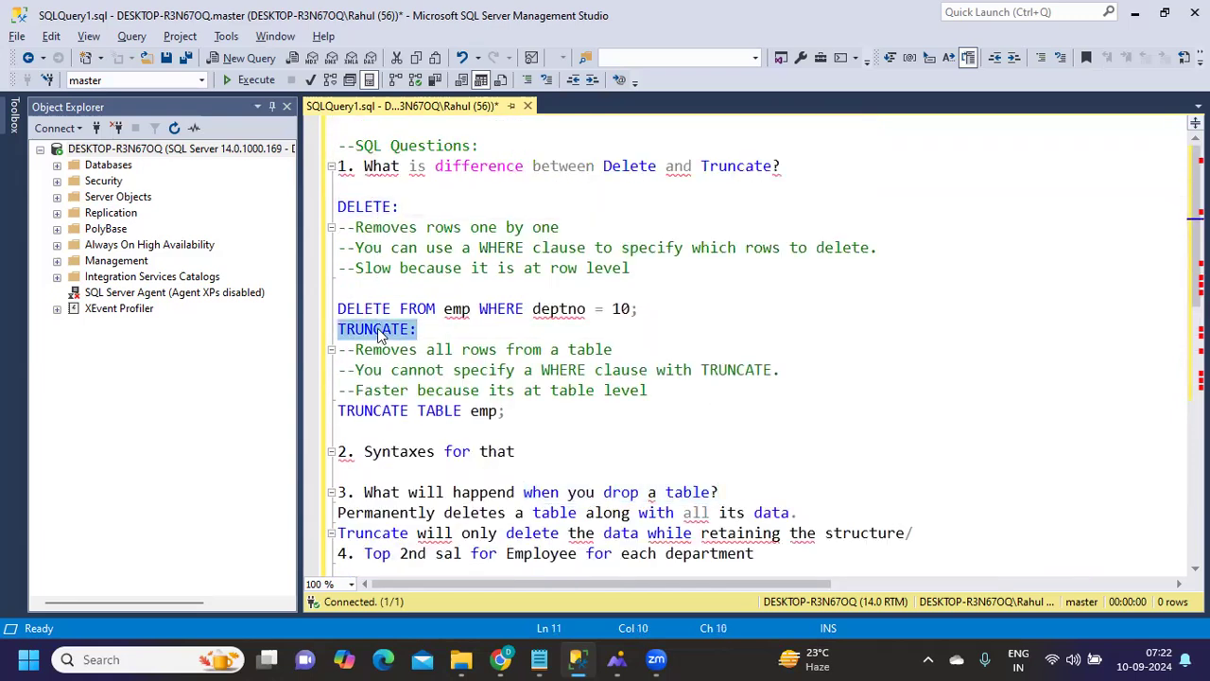
scroll(377, 367, down, 1)
scroll(376, 367, down, 1)
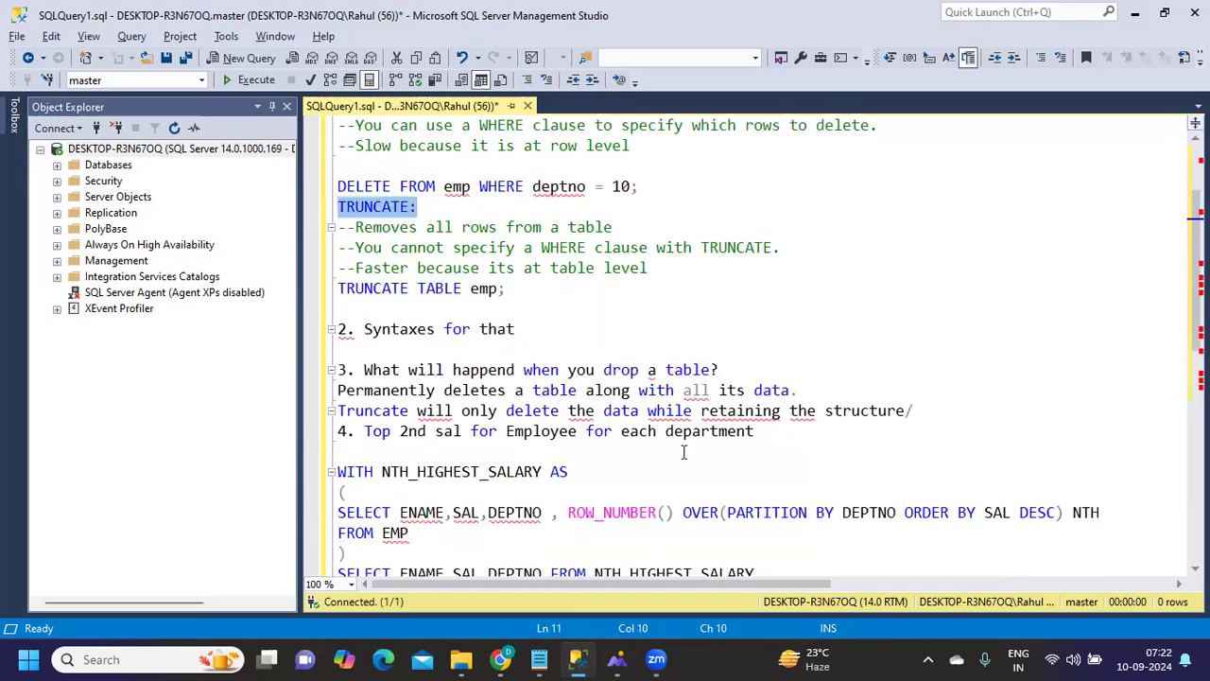
drag(719, 370, 597, 370)
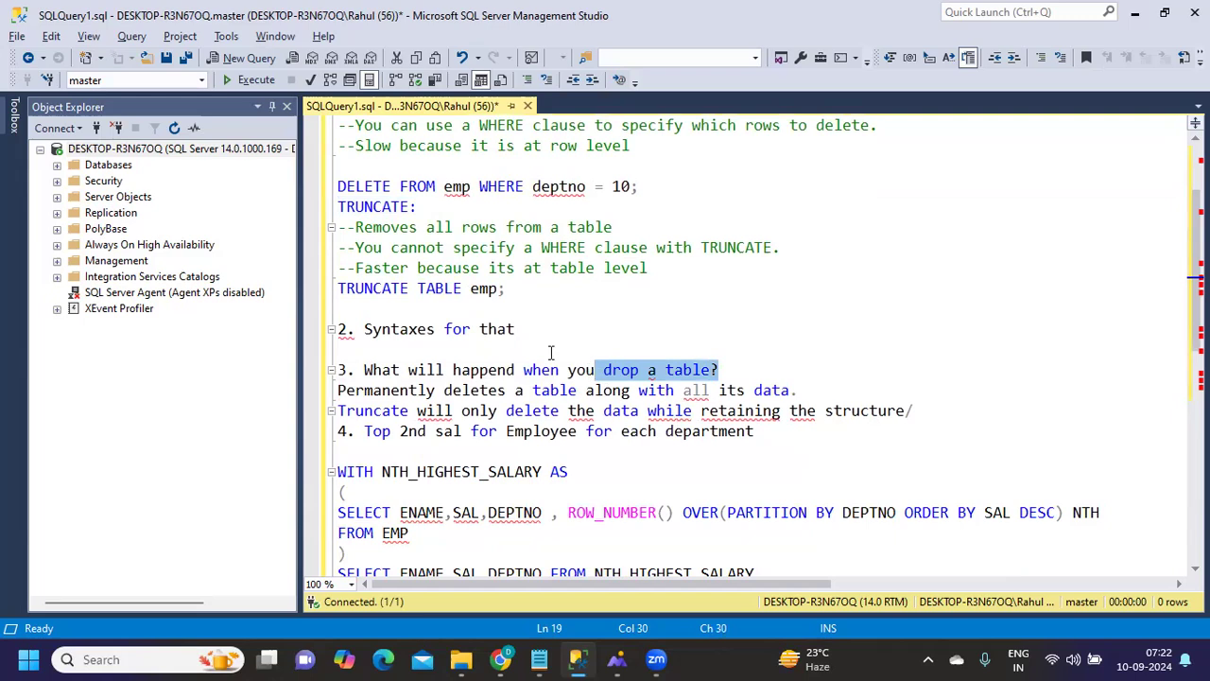
double_click(369, 210)
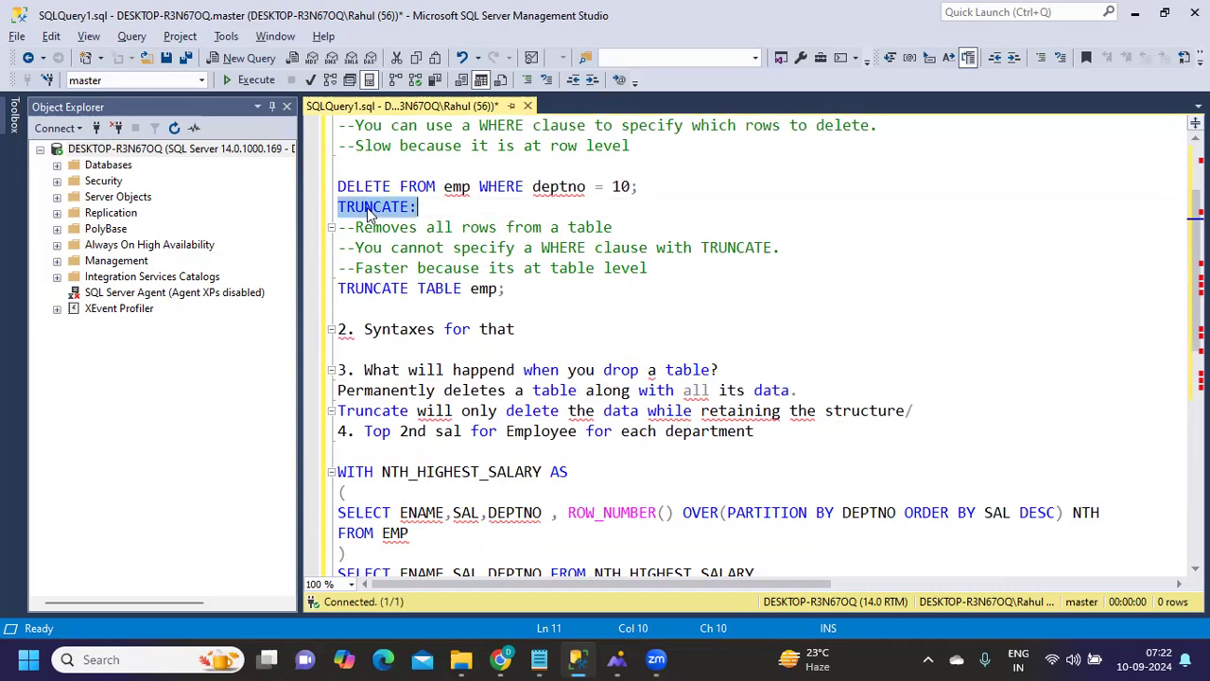
double_click(622, 371)
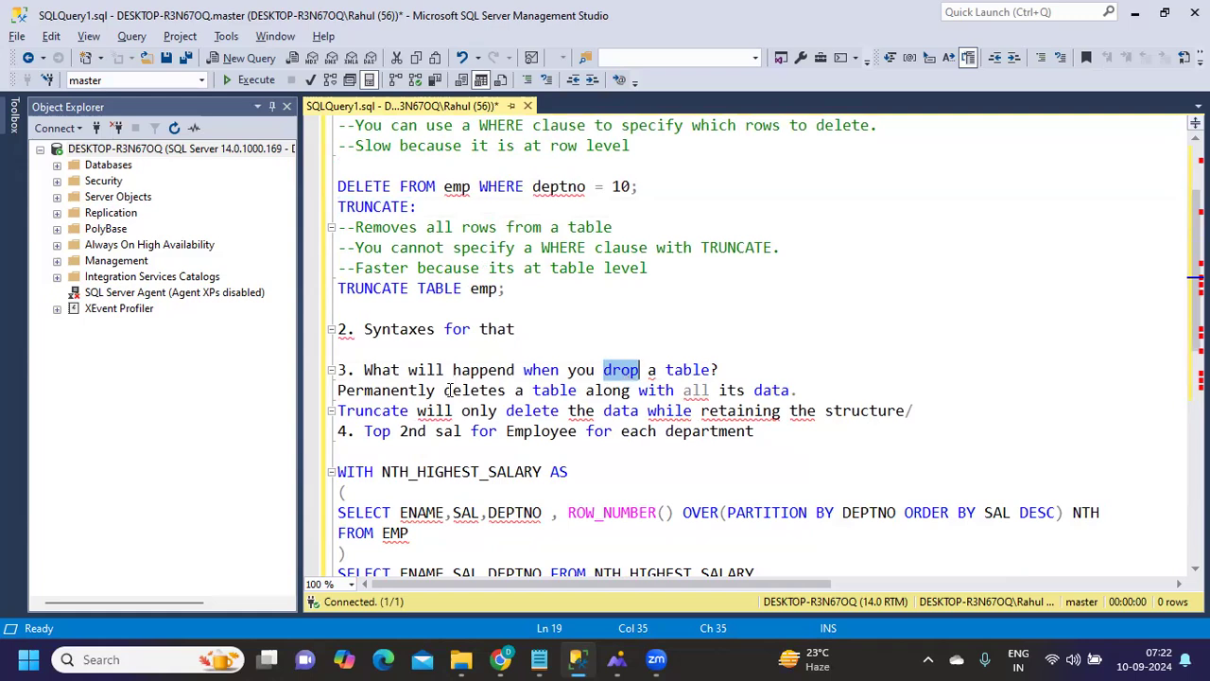
drag(339, 389, 794, 388)
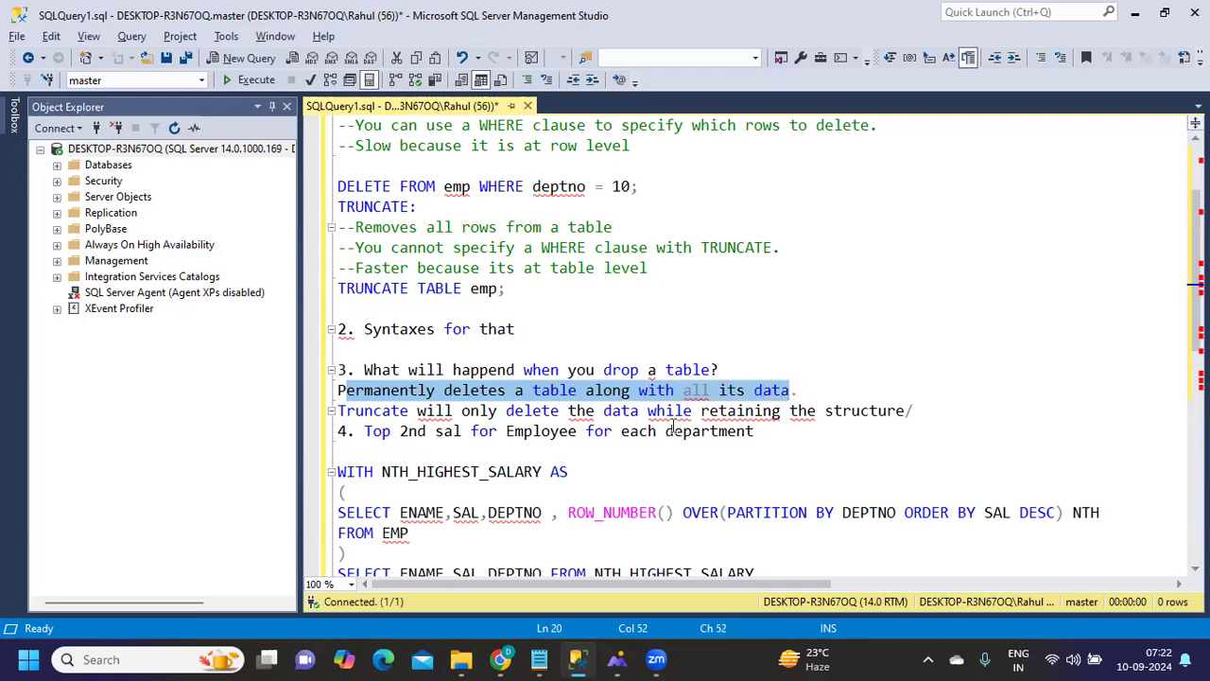
drag(403, 410, 915, 416)
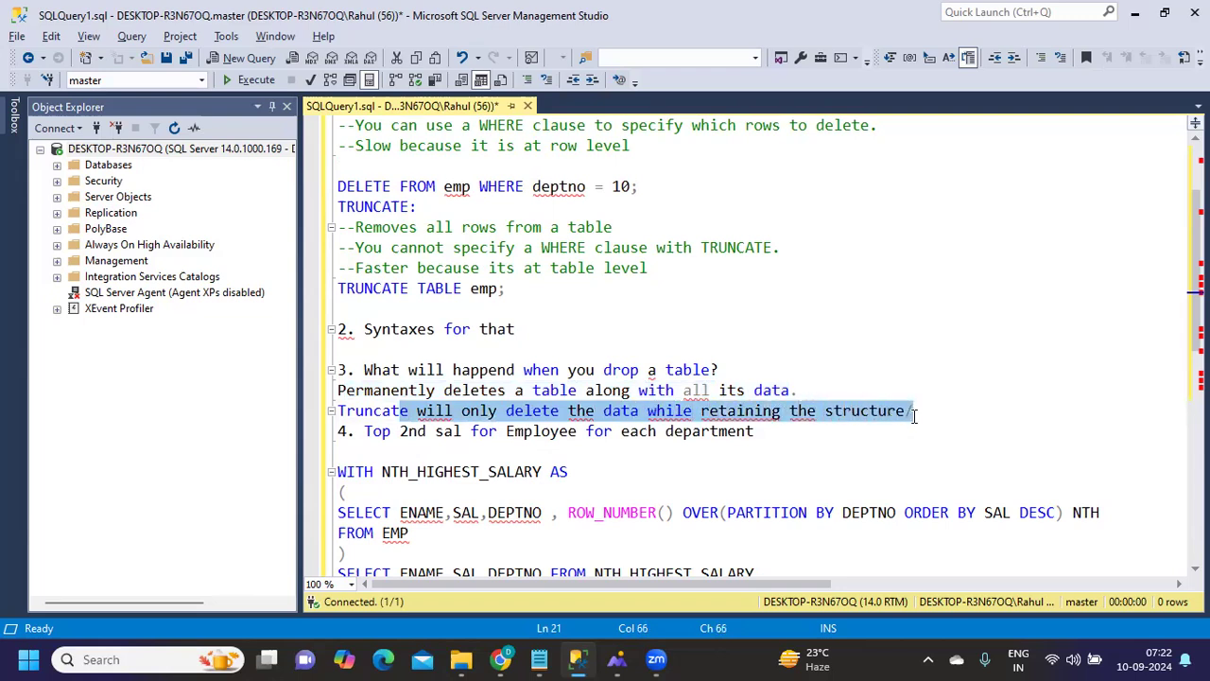
- Comment out the drop and truncate answer lines under question 3 with '--'
click(340, 390)
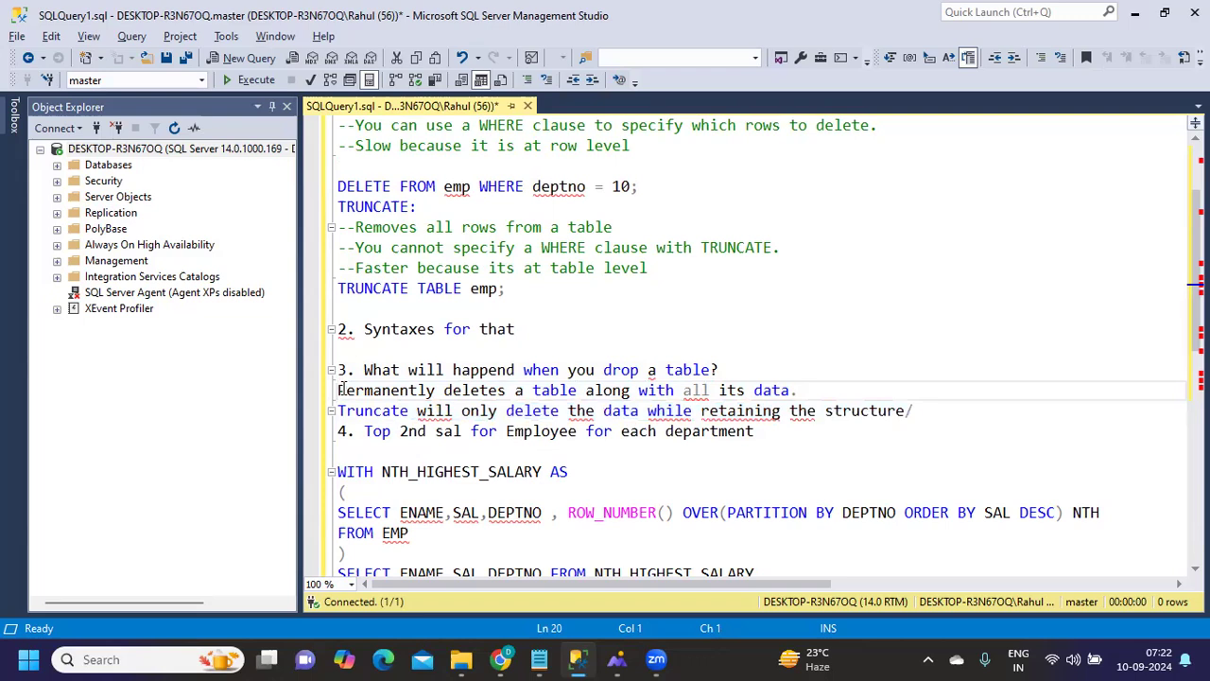
text(-)
key(BackSpace)
text(--)
click(340, 409)
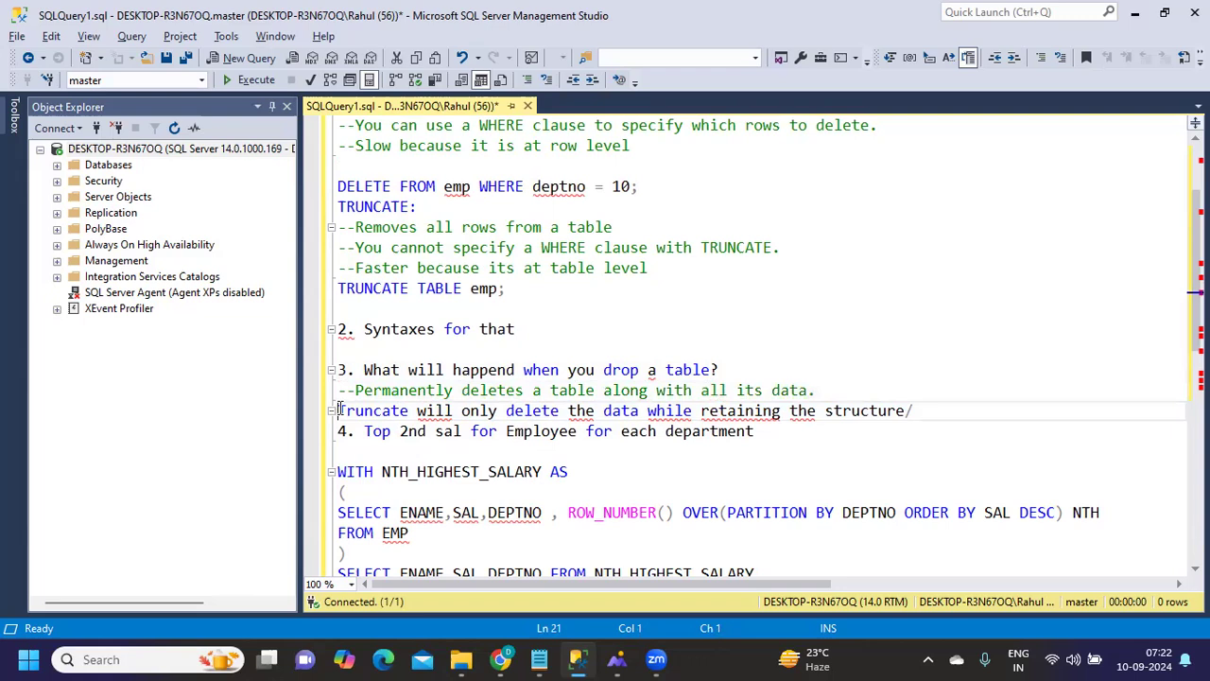
text(--)
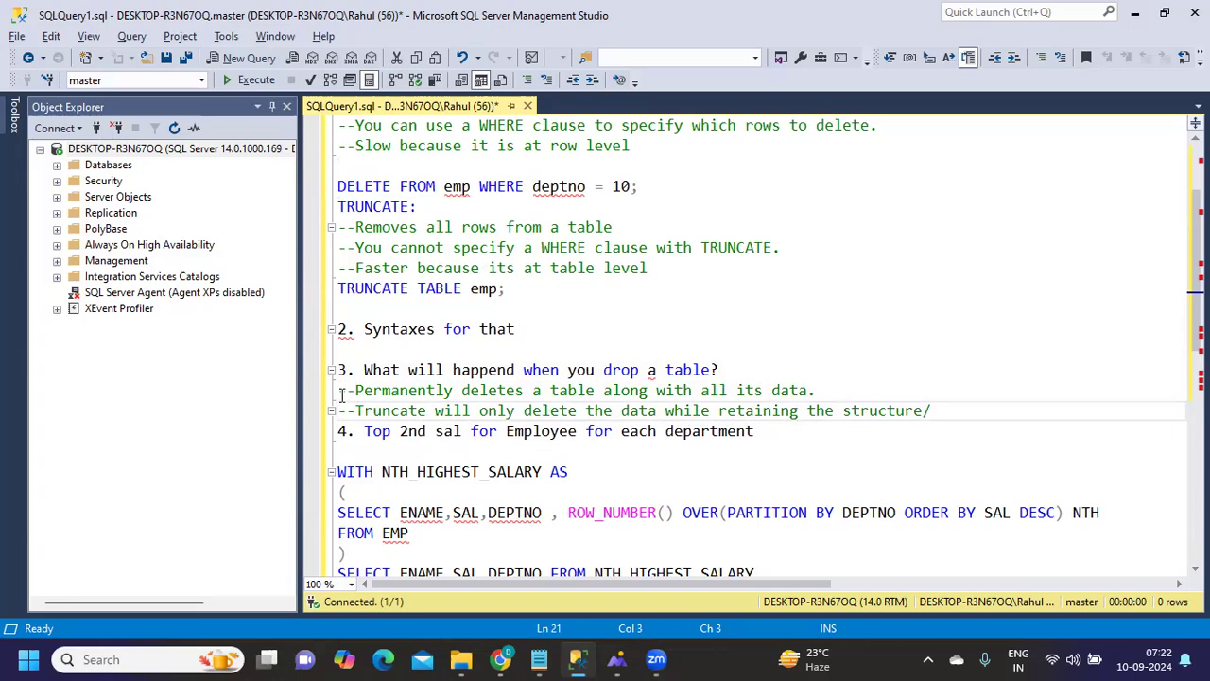
- Add 'different ways' and '2-3' notes on new lines after WHERE NTH=1;
scroll(342, 396, down, 2)
drag(364, 310, 804, 300)
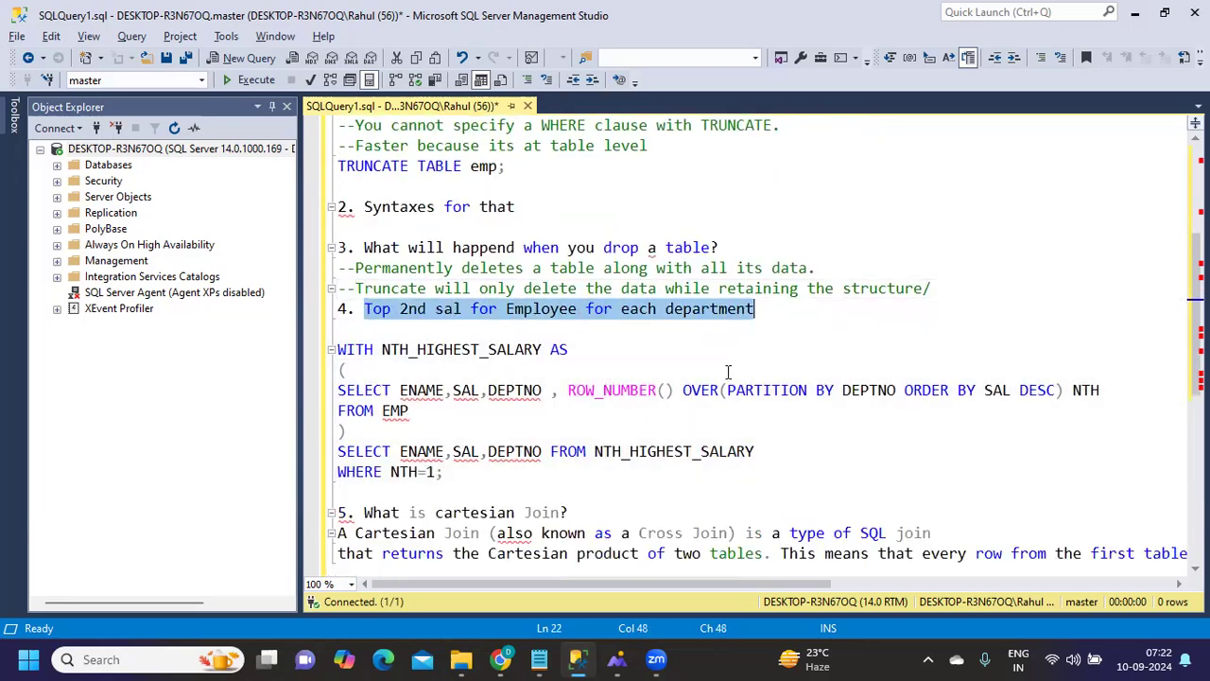
drag(567, 390, 1073, 409)
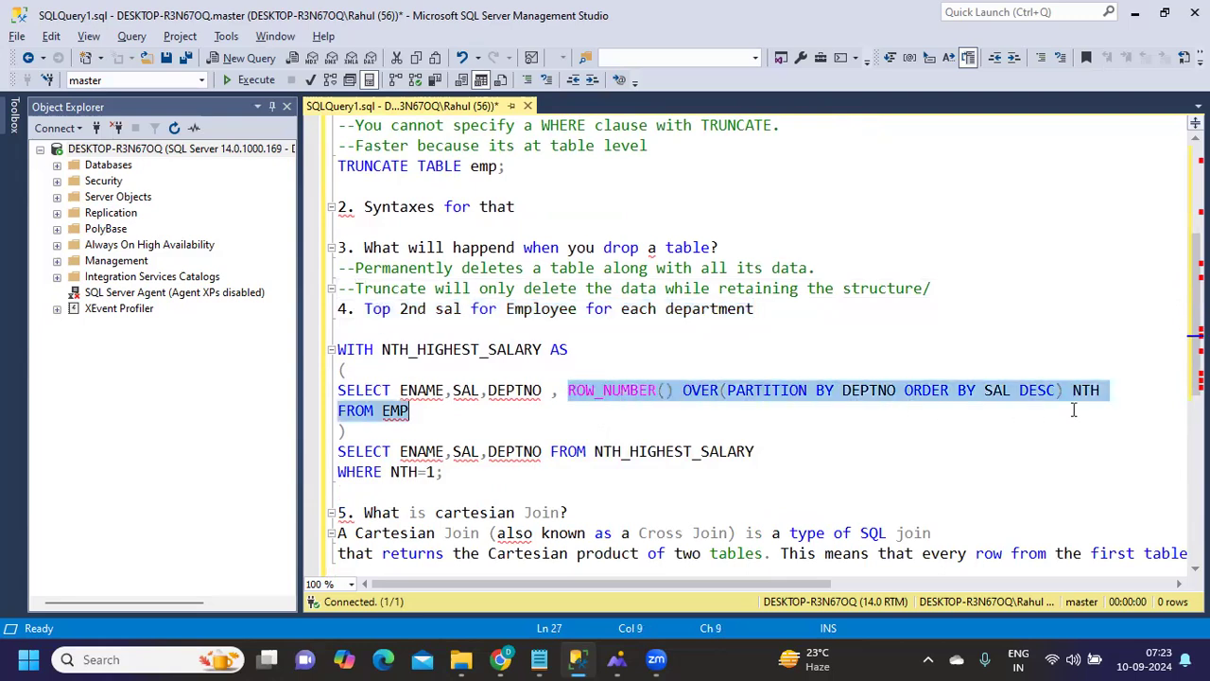
click(582, 478)
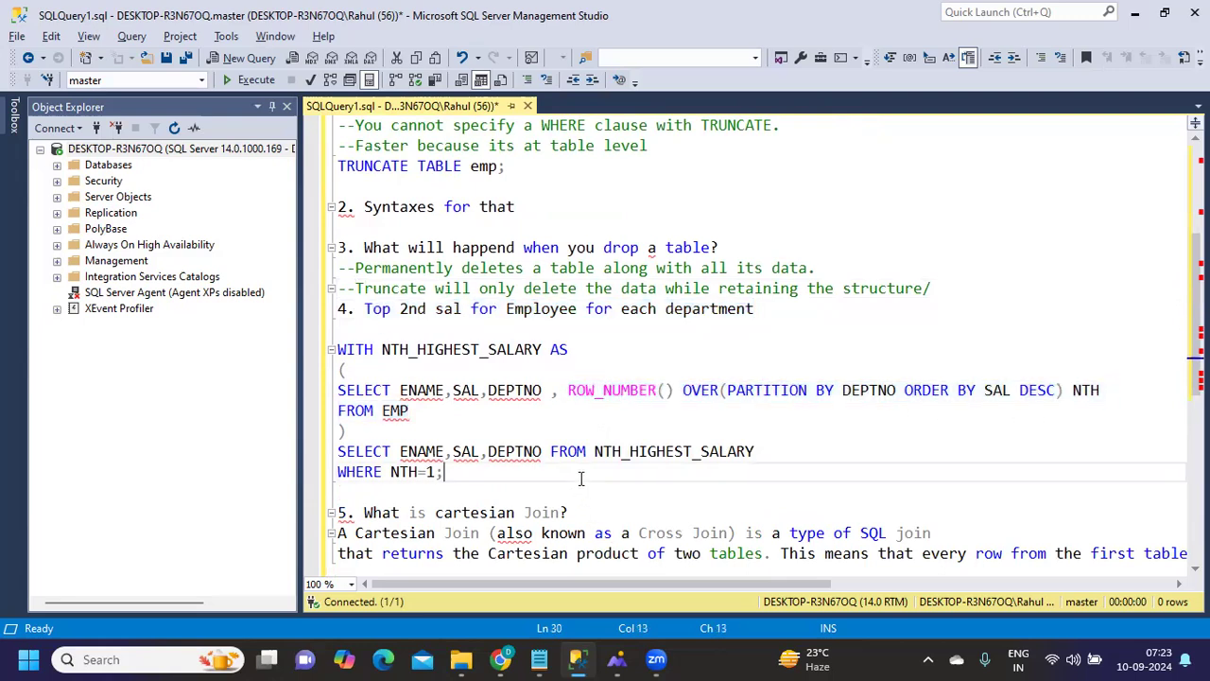
key(Return)
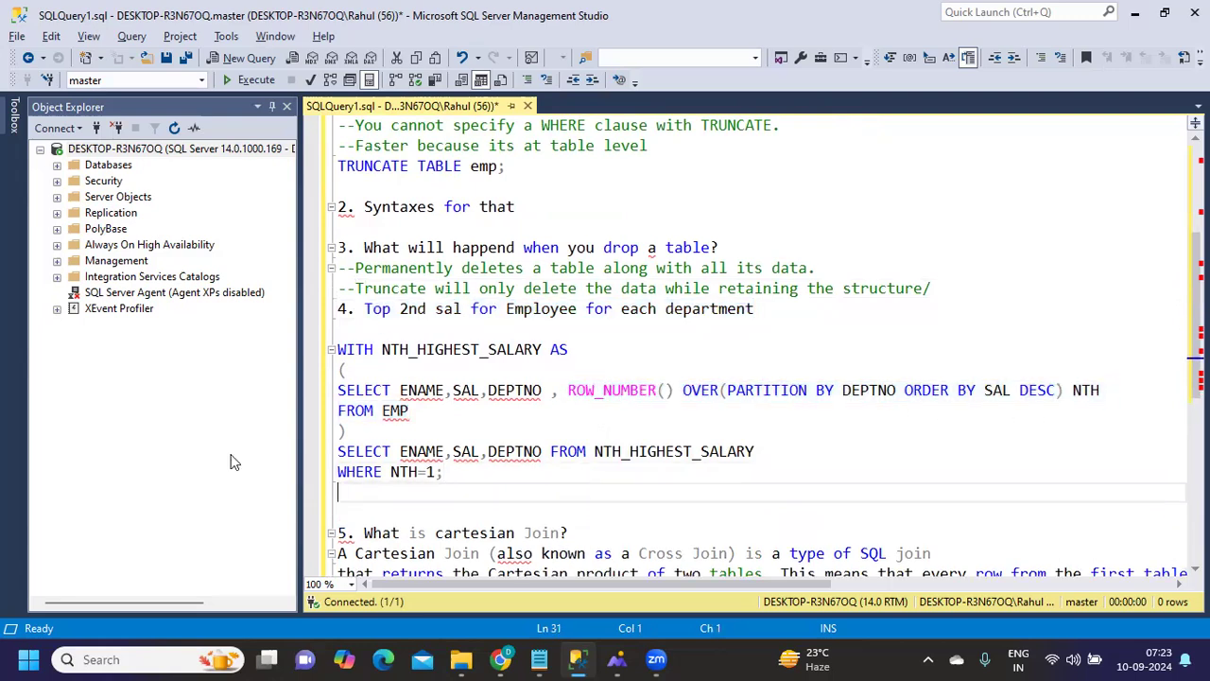
text(different ways)
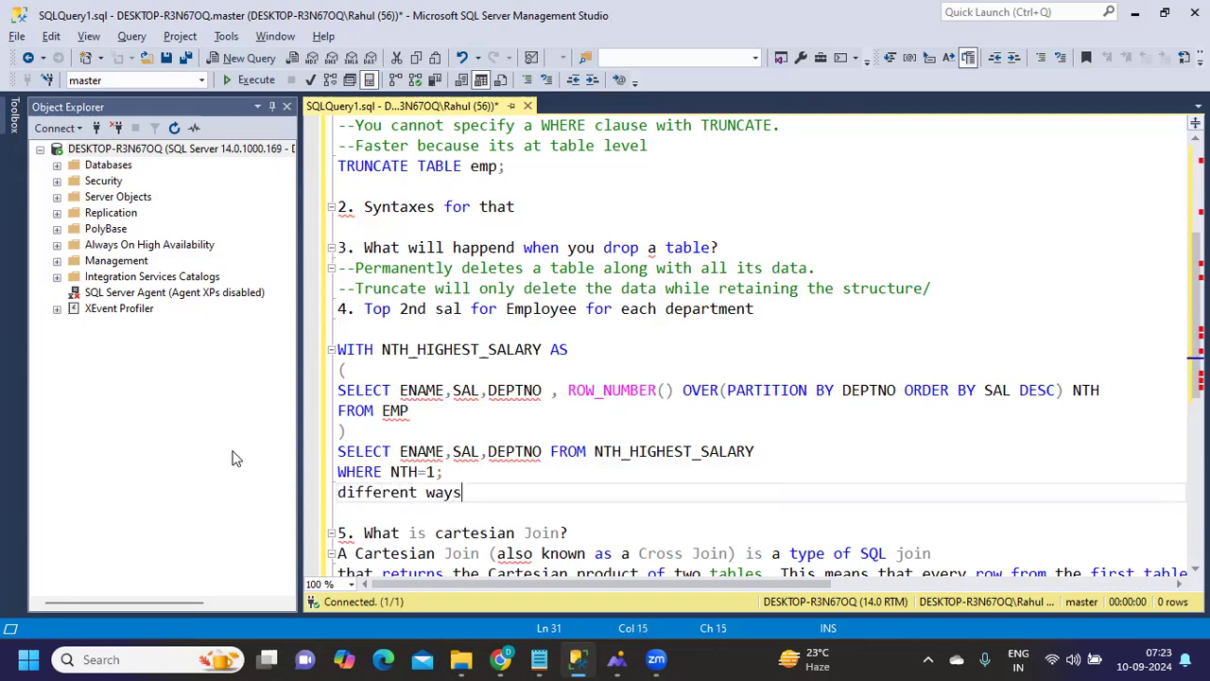
key(Return)
text(2-3)
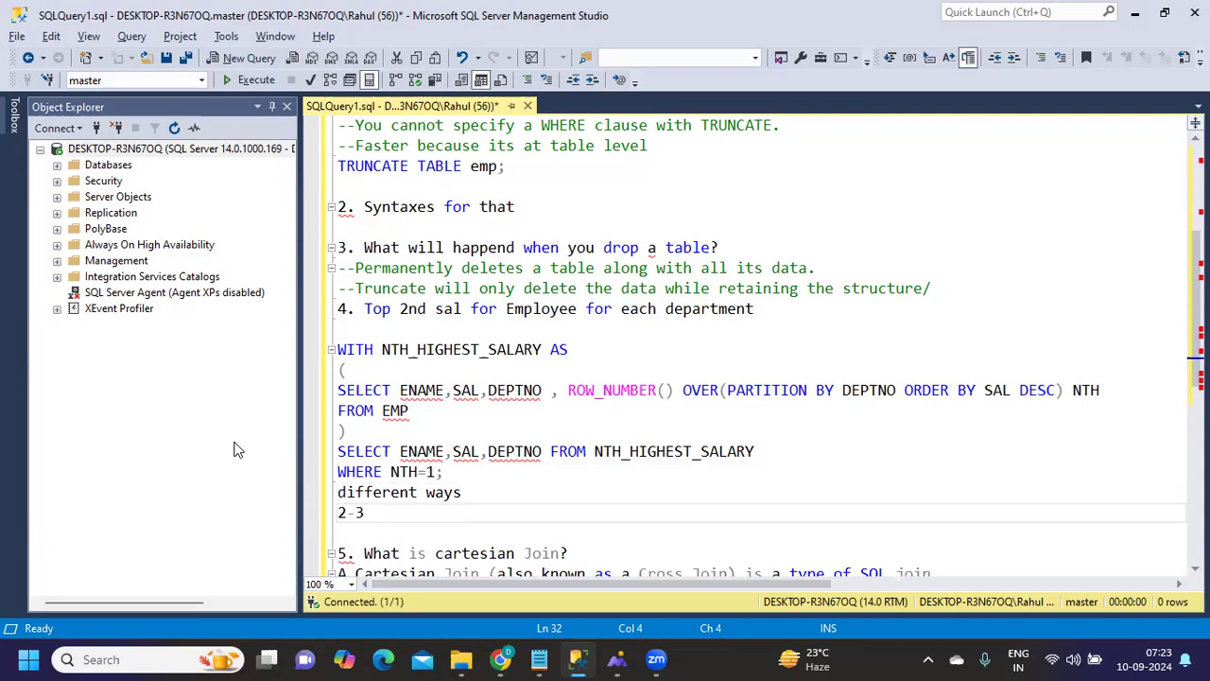
- Review the ROW_NUMBER() OVER second-highest-salary query together with the new note
click(461, 494)
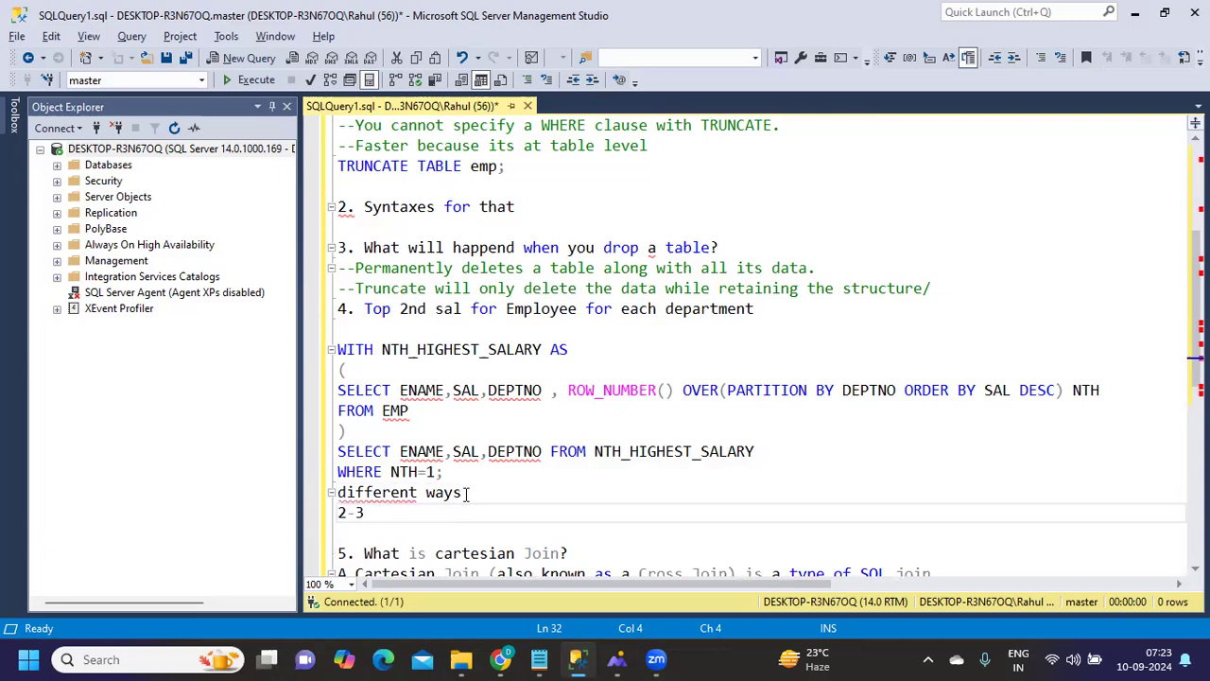
drag(400, 390, 808, 391)
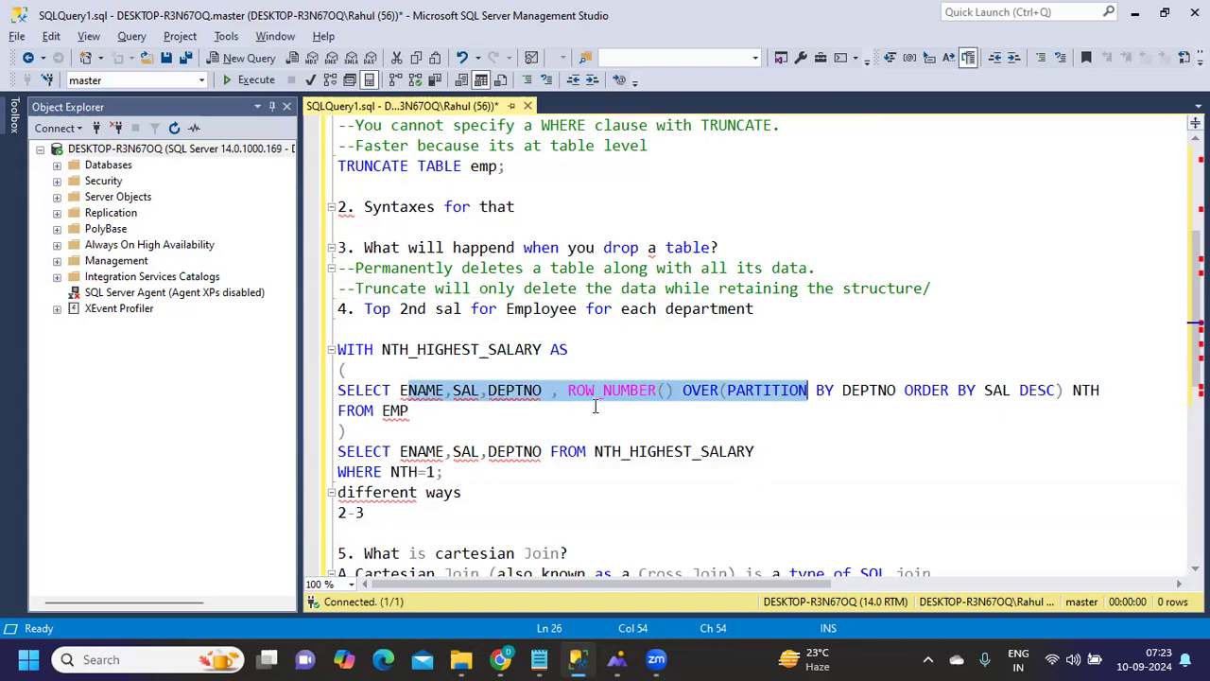
click(470, 486)
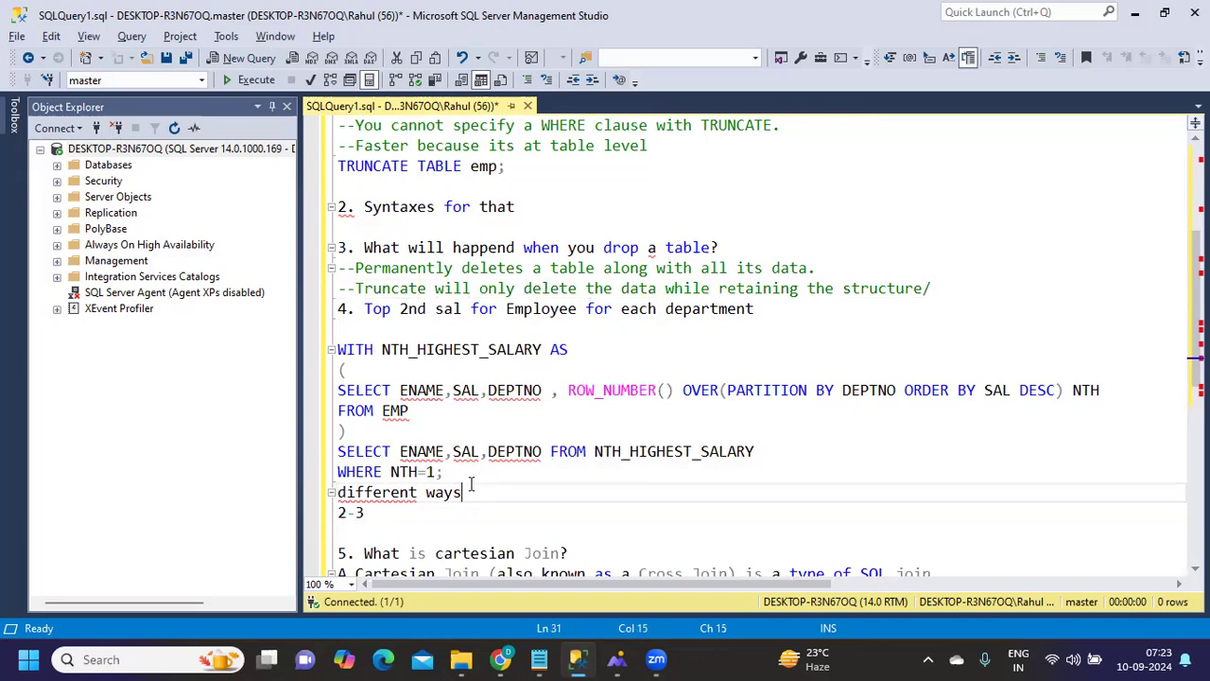
drag(463, 473, 338, 350)
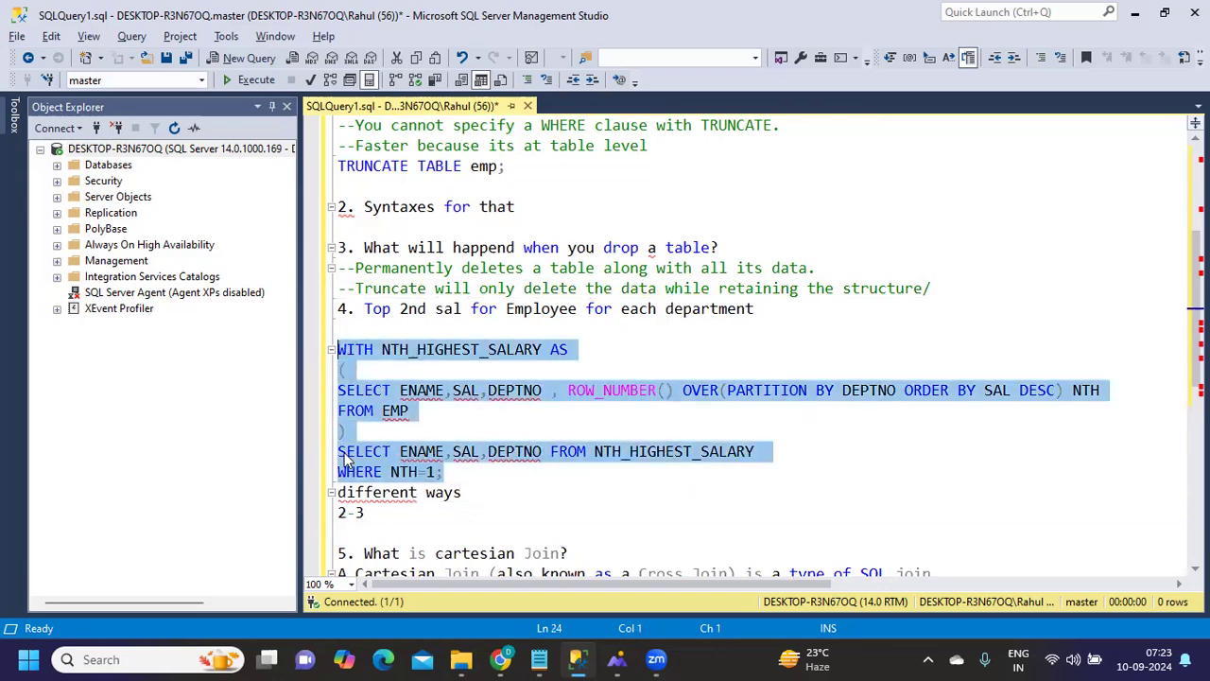
scroll(350, 454, down, 1)
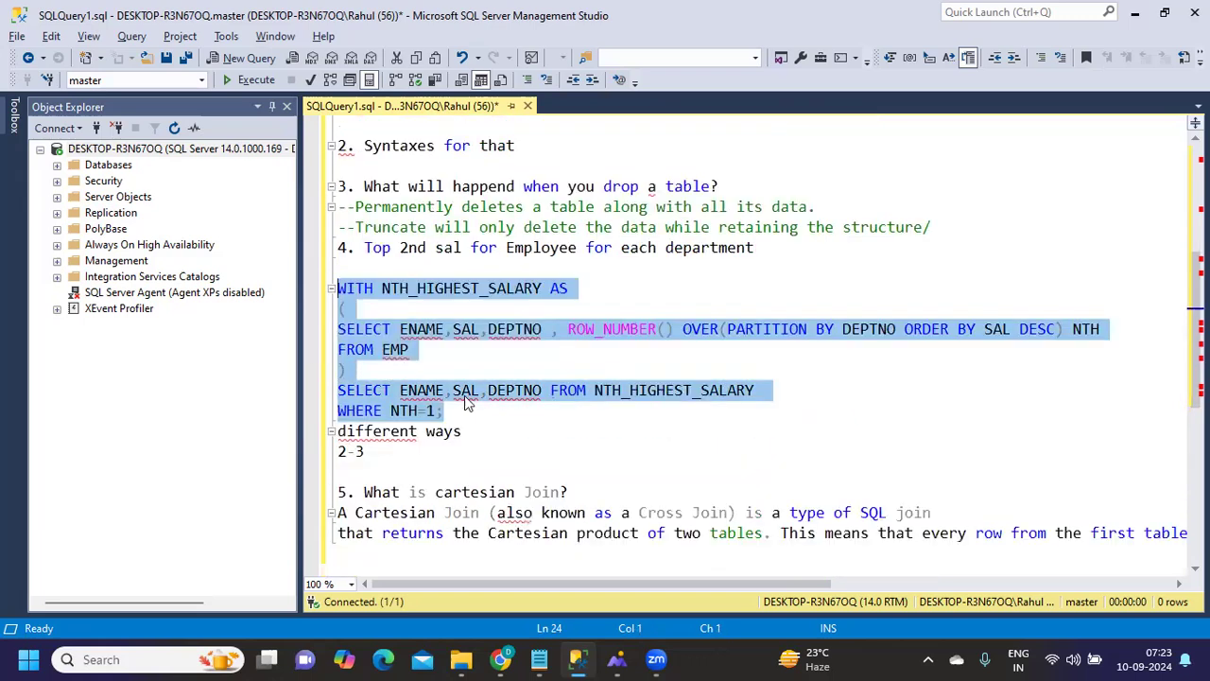
click(473, 331)
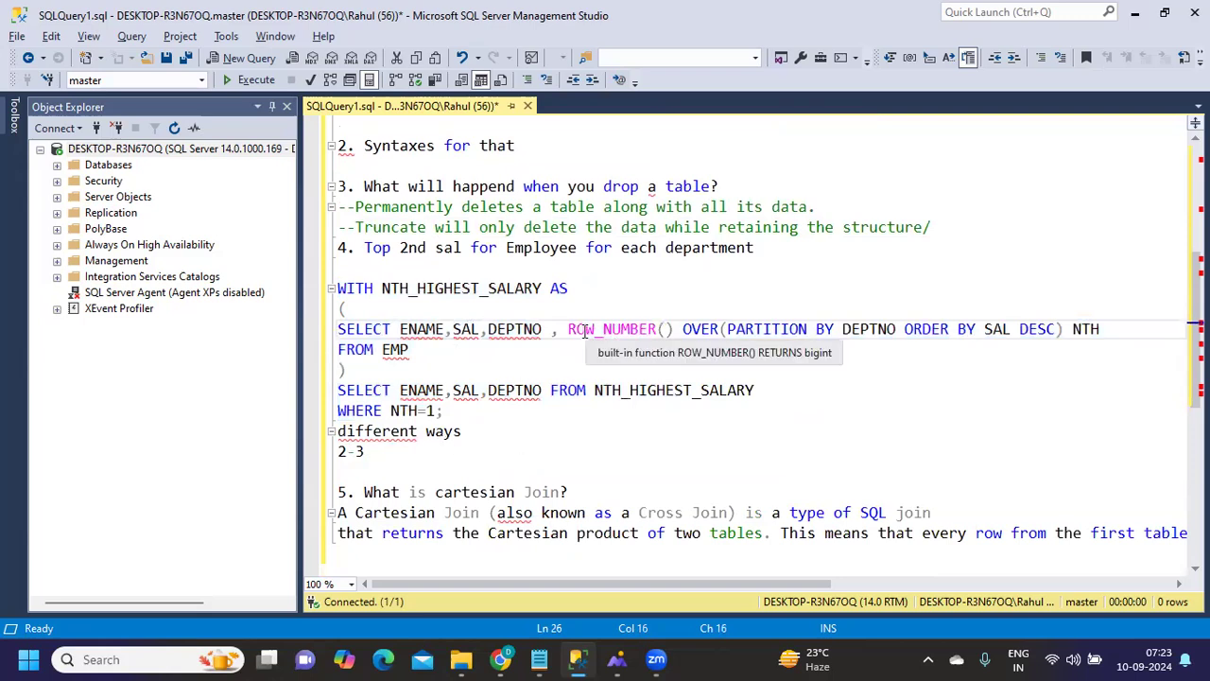
drag(598, 329, 735, 330)
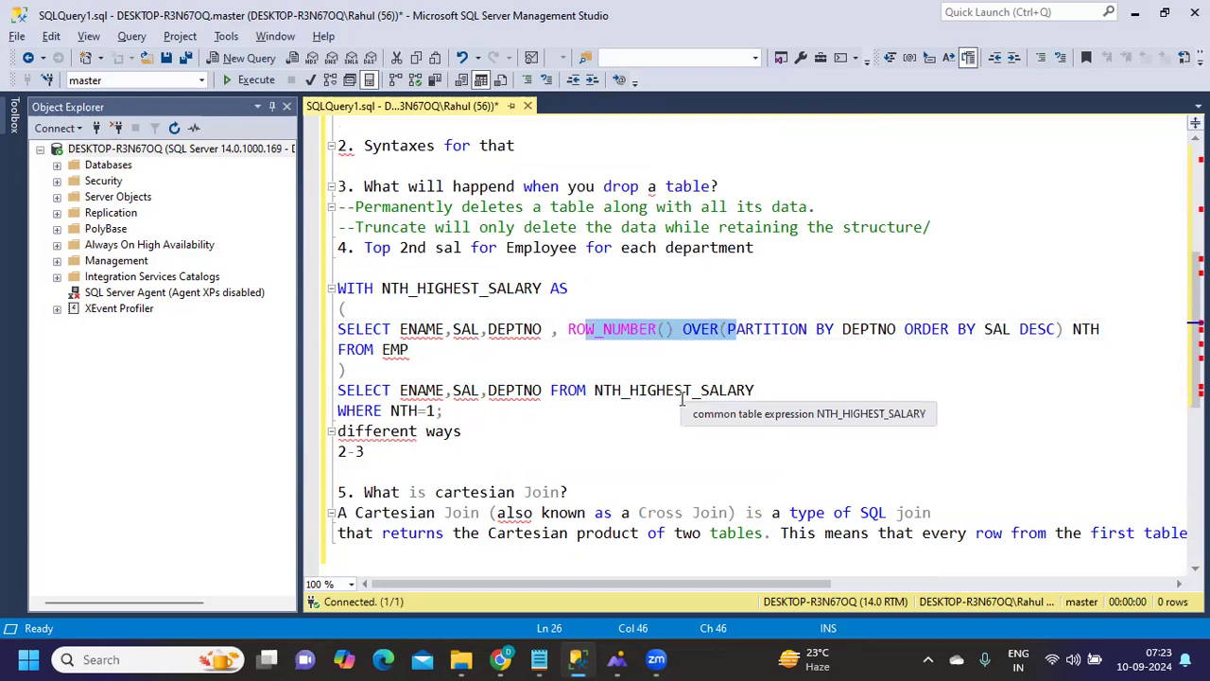
drag(463, 431, 328, 284)
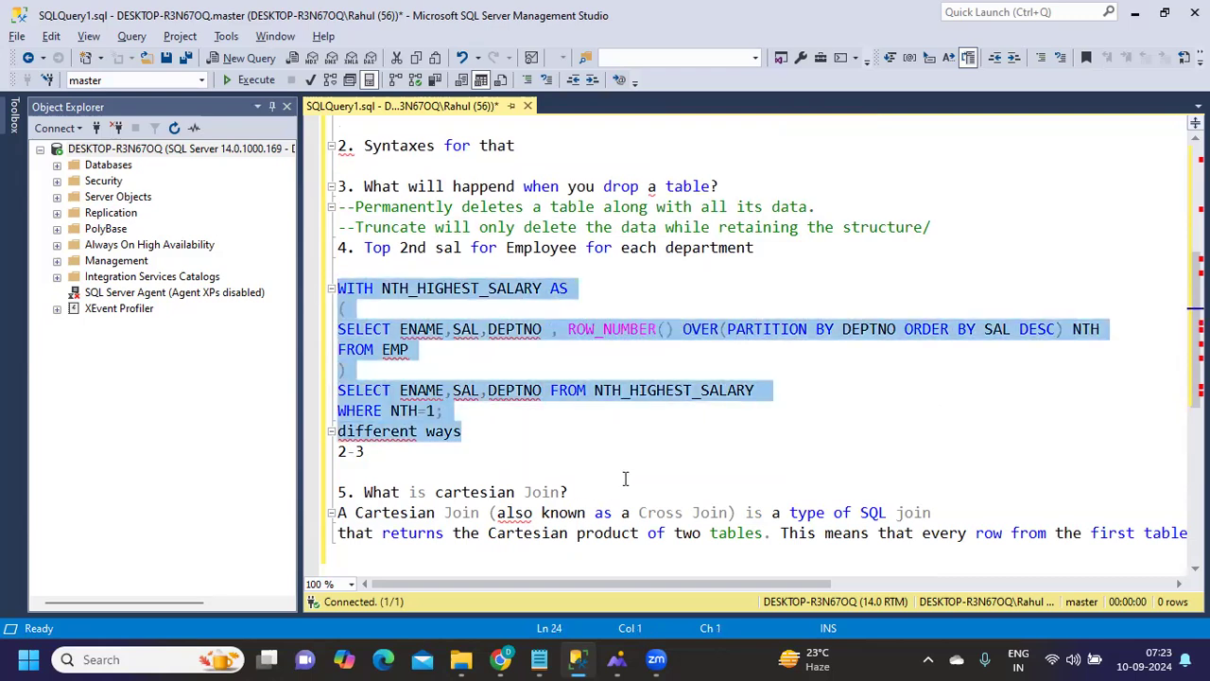
- Highlight question 5's Cartesian Join definition, then enter '2 3' on the empty line below it
scroll(625, 479, down, 2)
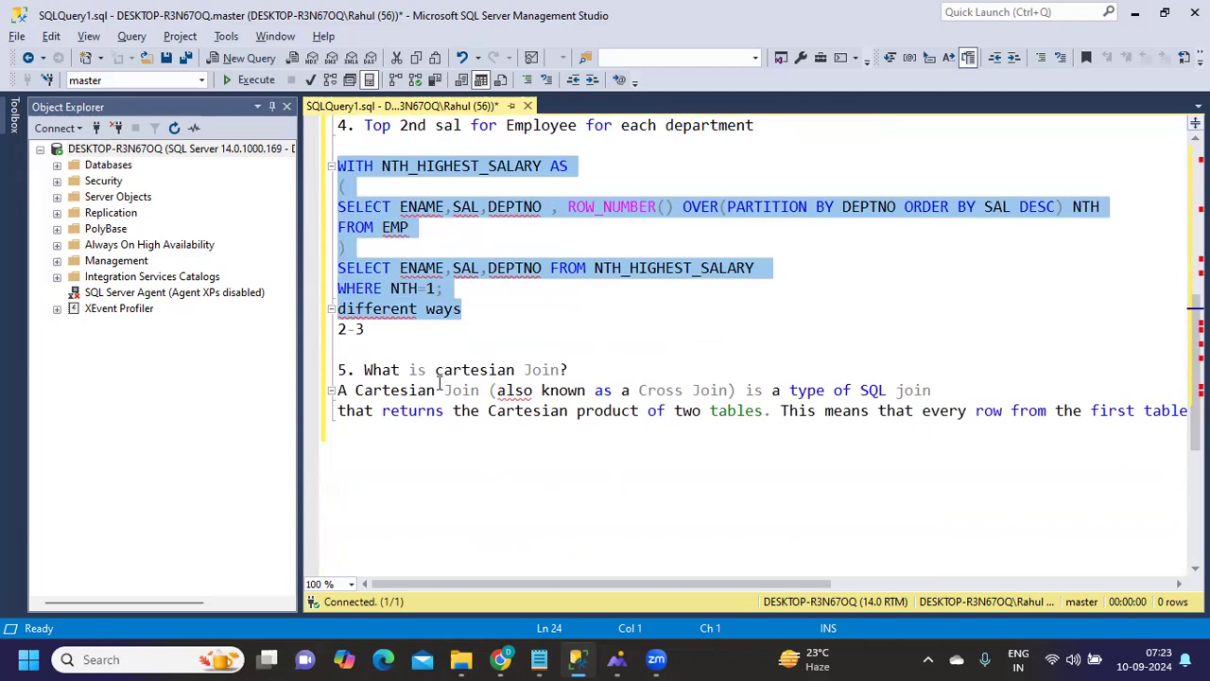
drag(435, 370, 561, 367)
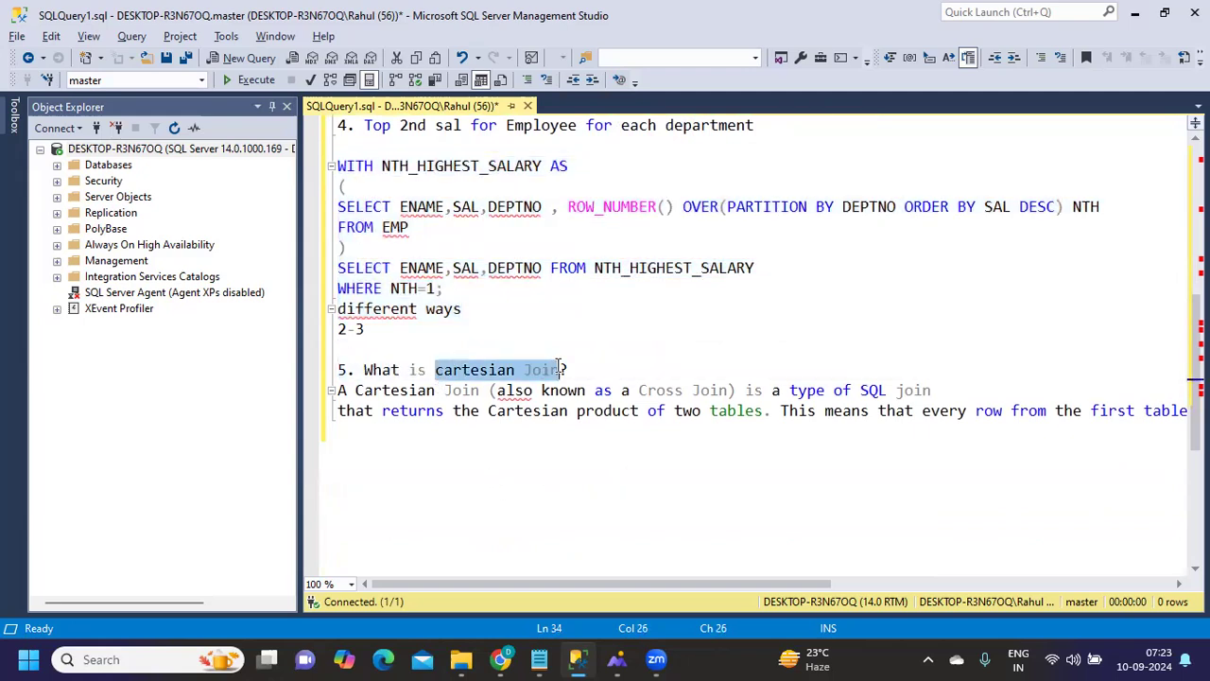
drag(658, 410, 684, 395)
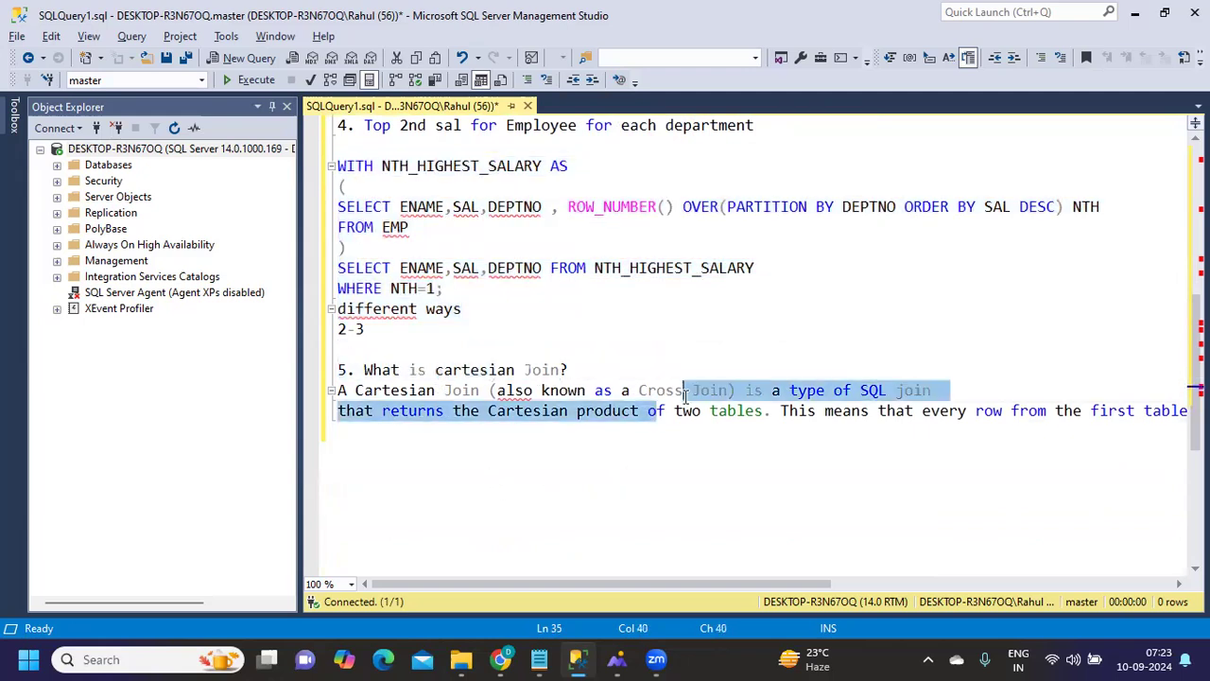
click(709, 452)
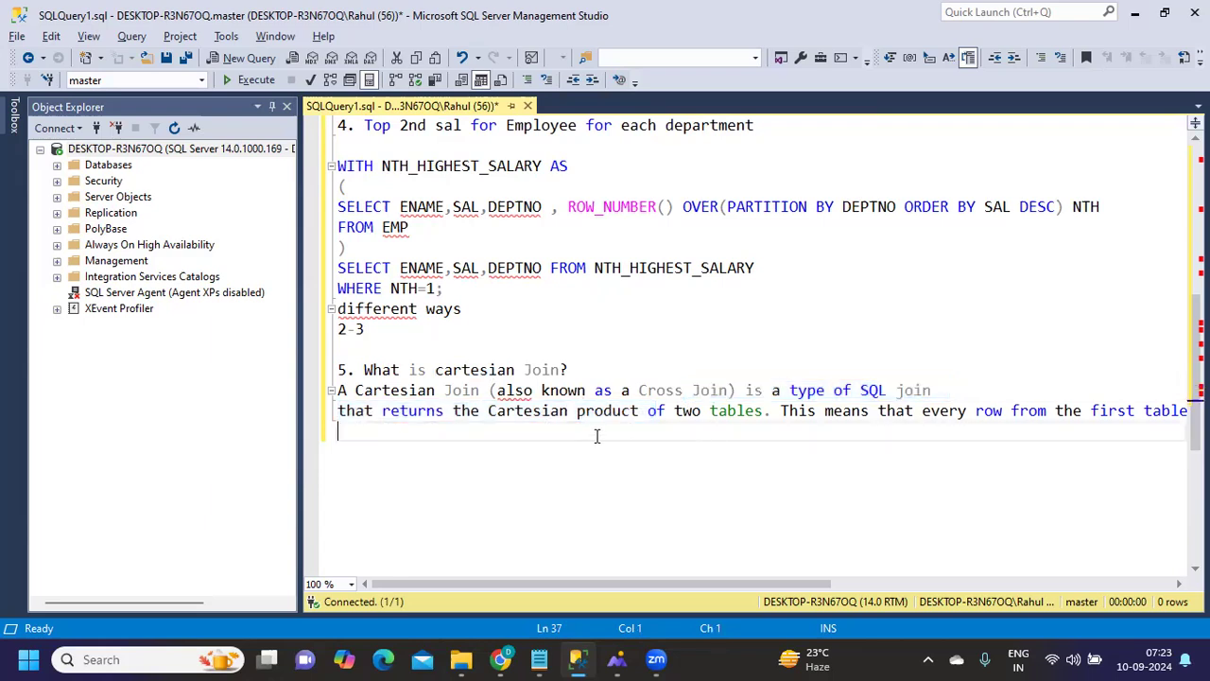
drag(500, 412, 754, 436)
click(752, 436)
text(2 3)
drag(366, 431, 337, 431)
double_click(461, 371)
scroll(510, 481, up, 4)
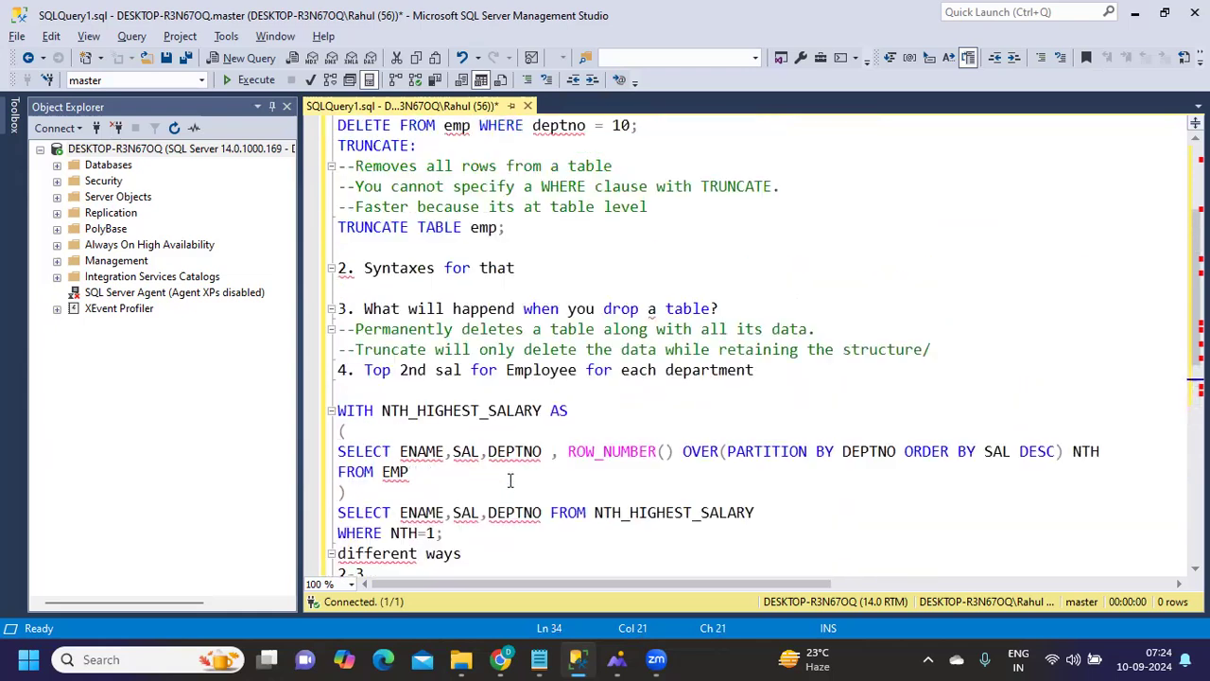
scroll(510, 480, up, 3)
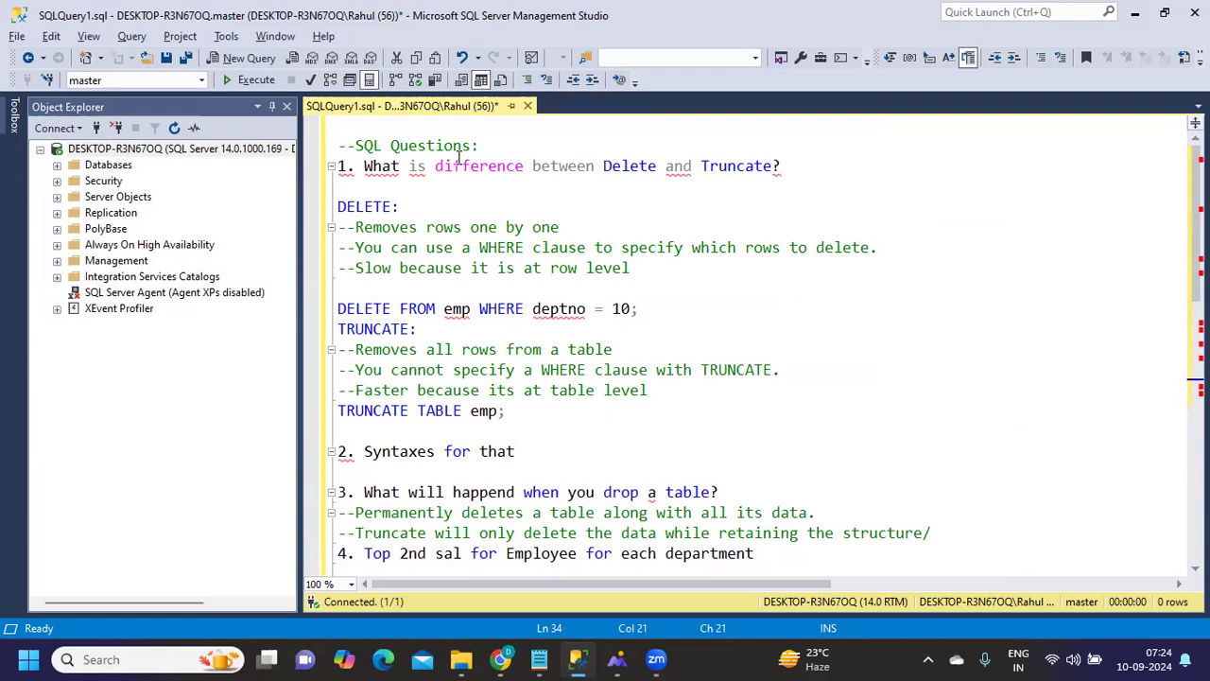
scroll(461, 156, down, 6)
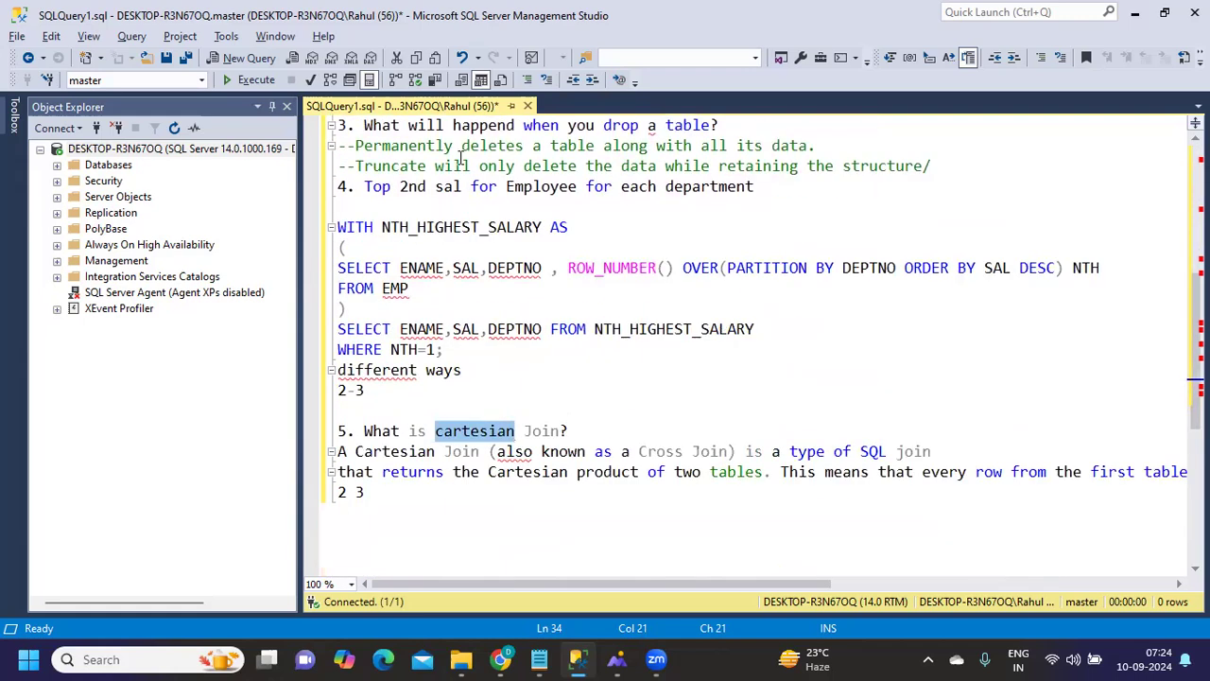